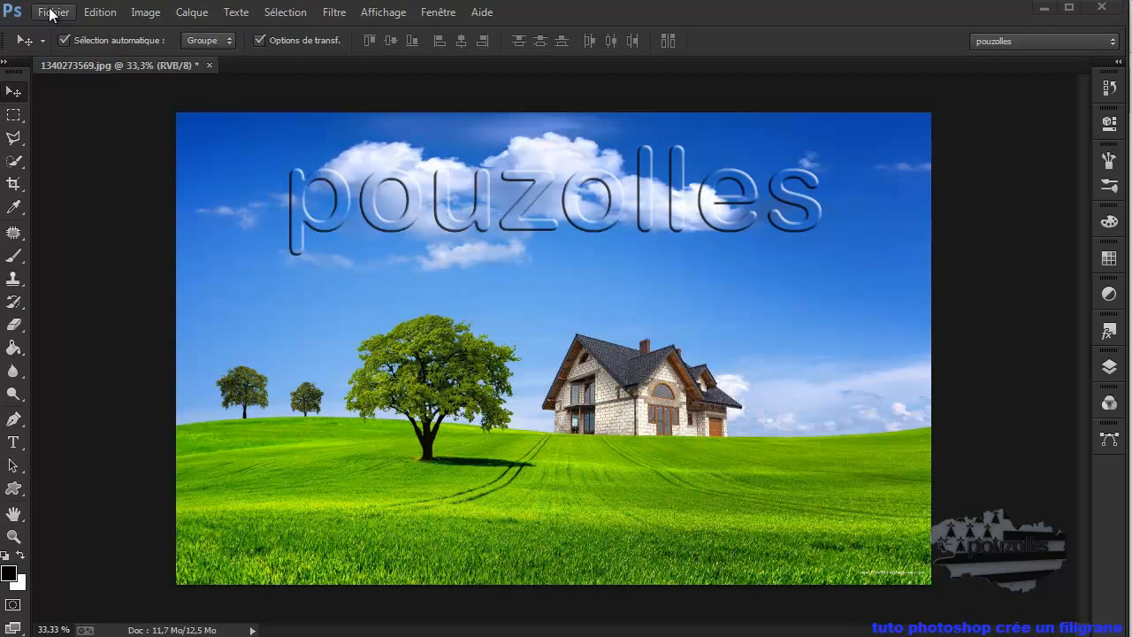
Step: Open the horse photo cheval-3.jpg from the image tuto folder
click(48, 13)
click(59, 46)
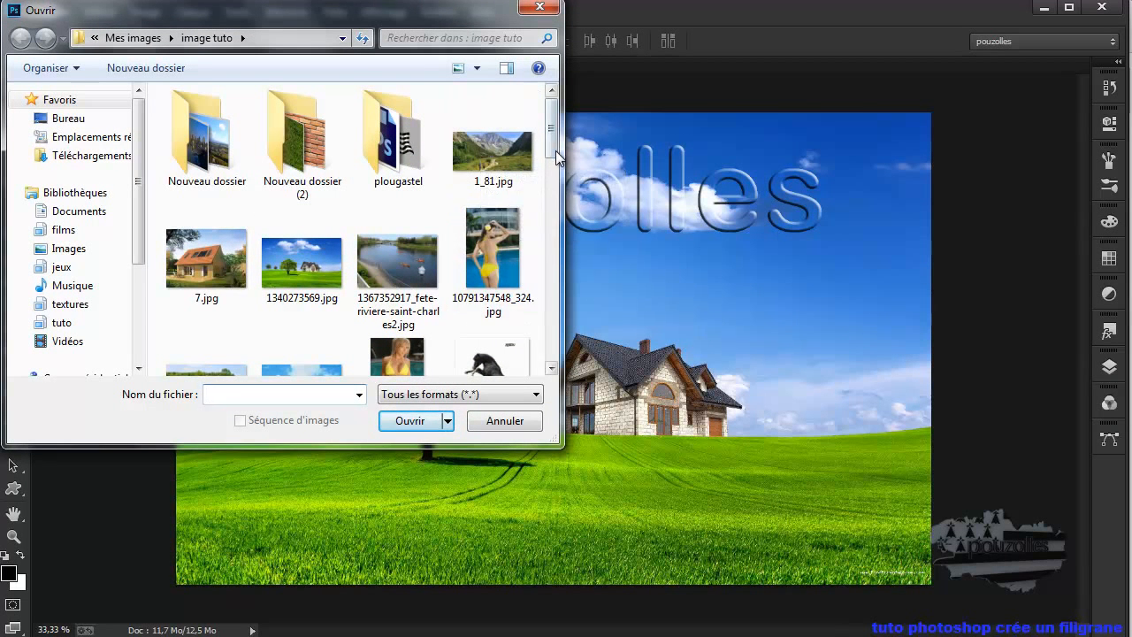
scroll(552, 159, down, 1)
mouse_move(553, 159)
mouse_down()
mouse_move(544, 327)
mouse_move(549, 177)
mouse_up()
double_click(226, 308)
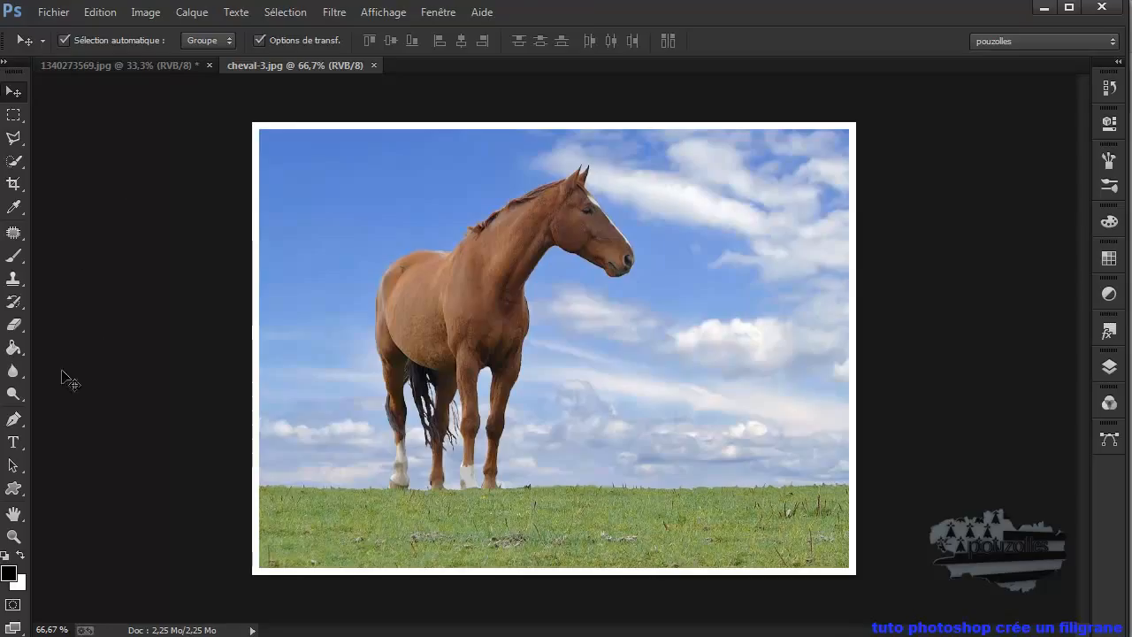
Step: Add the text "pouzolles" over the horse photo with the text size set to 300 pt
click(15, 443)
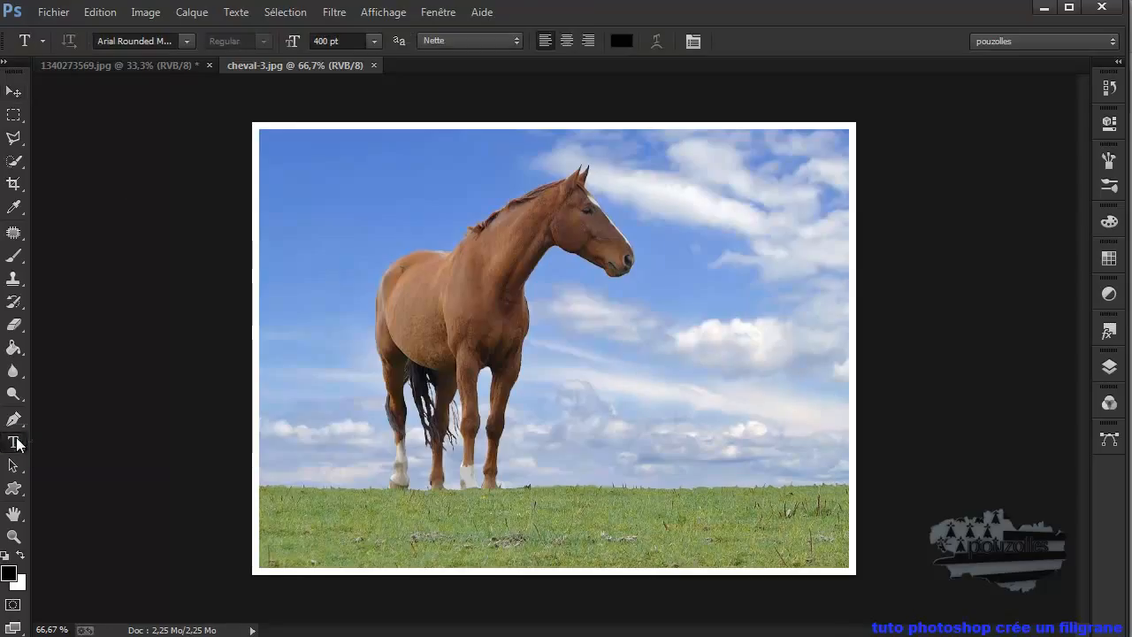
click(373, 41)
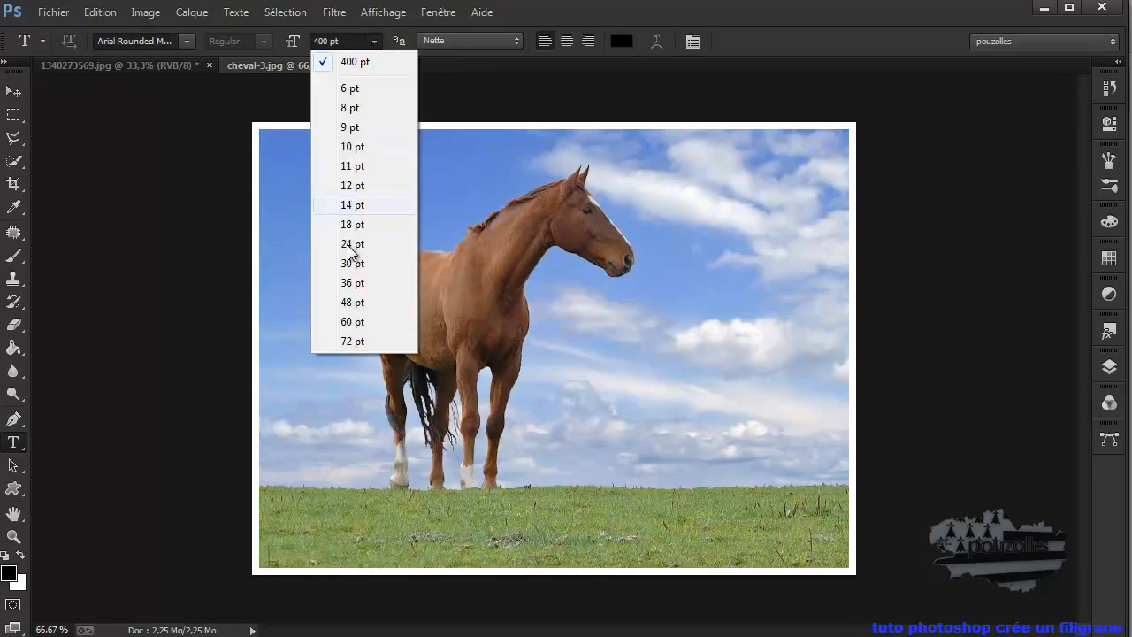
click(327, 42)
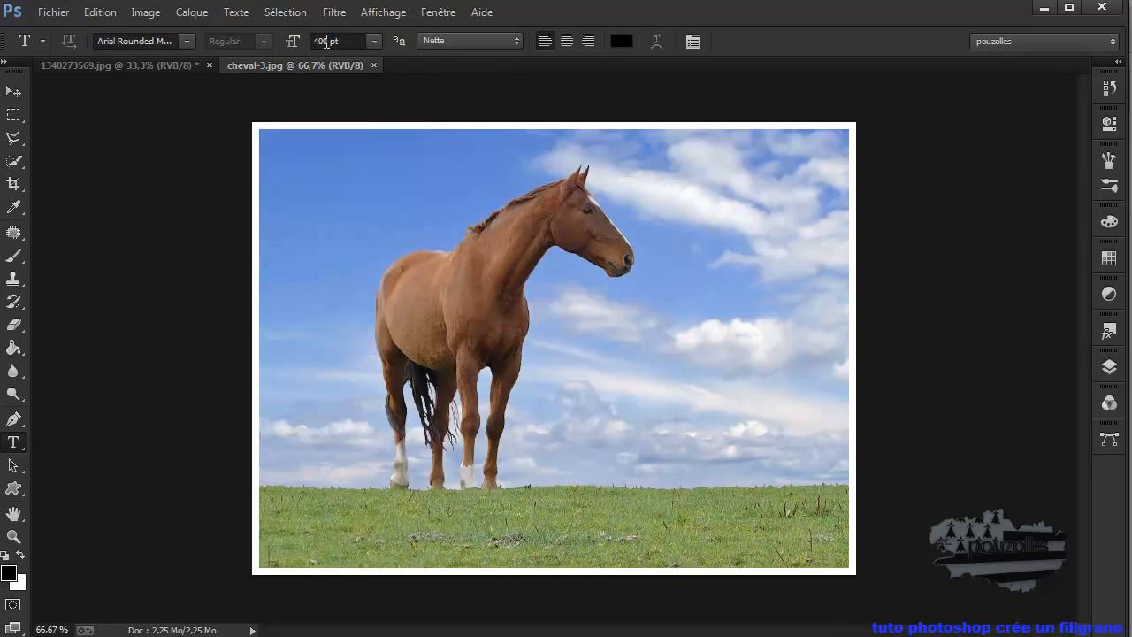
double_click(326, 42)
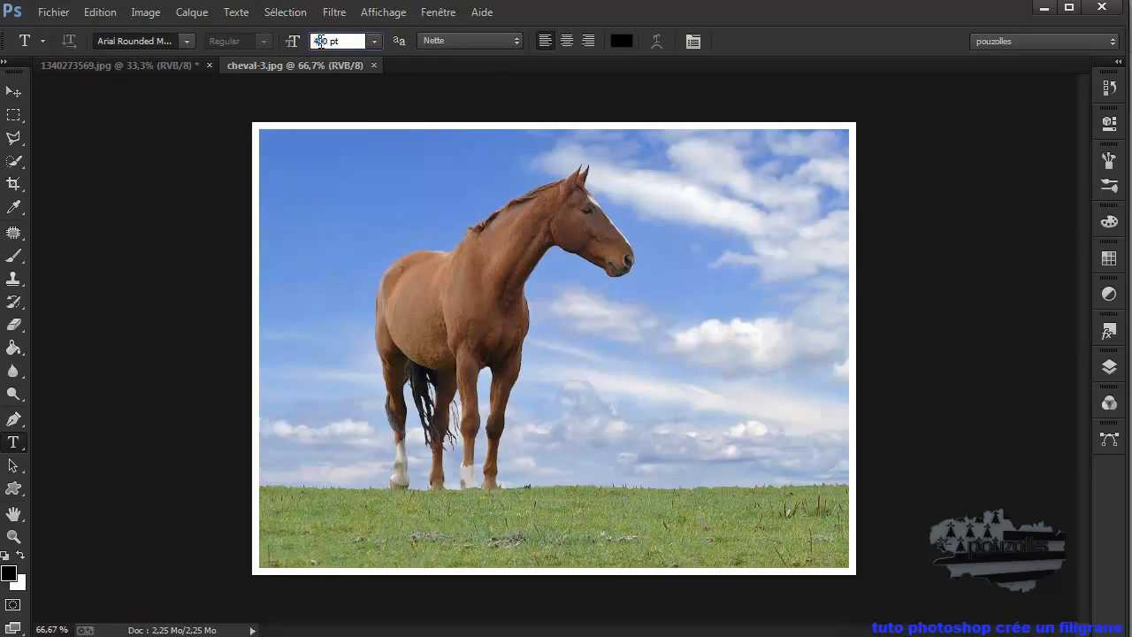
text(3)
click(343, 345)
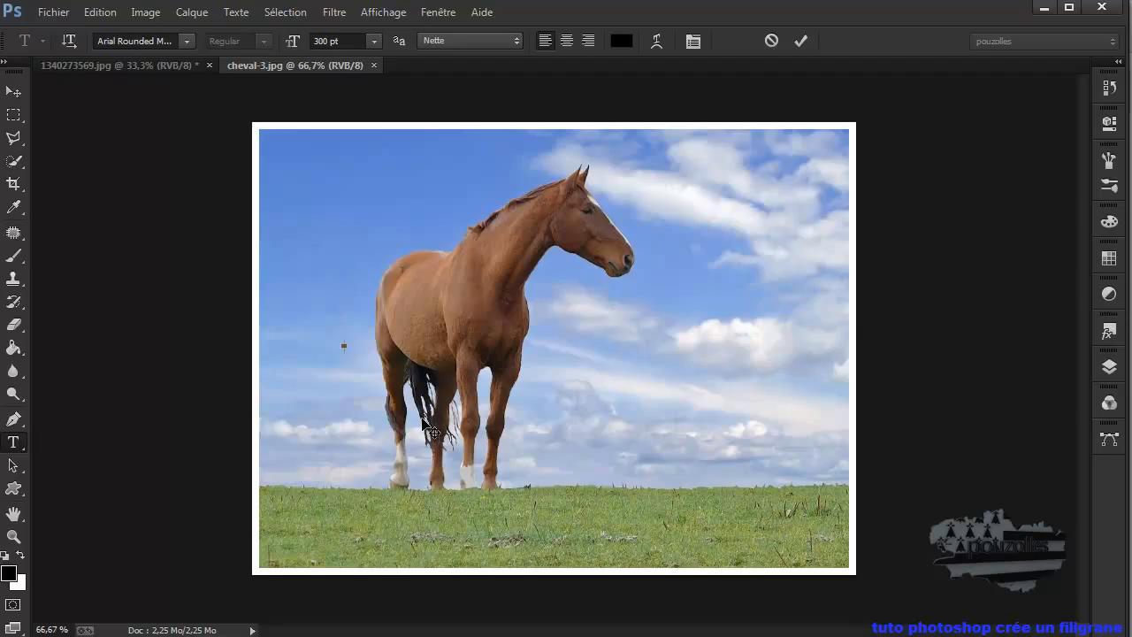
text(pouzo)
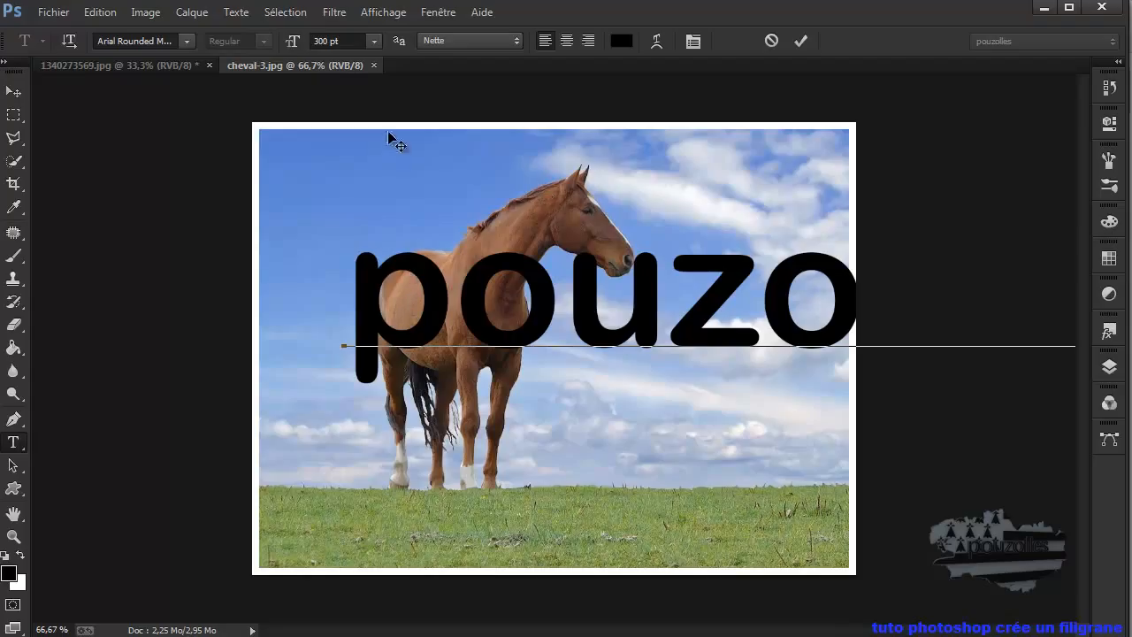
click(802, 40)
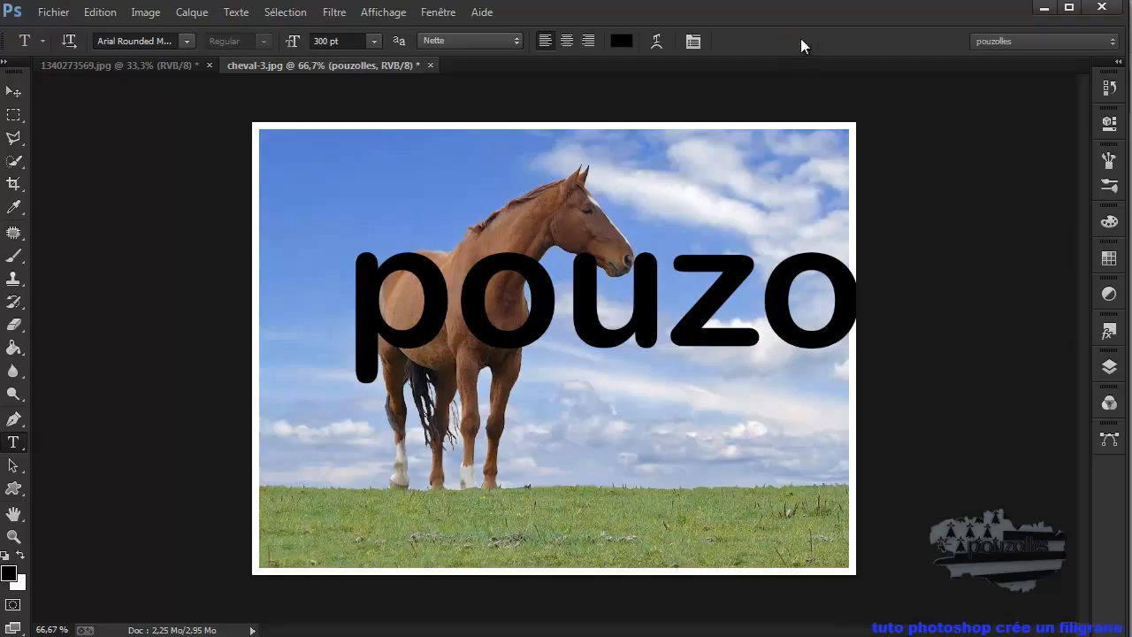
Step: Try sizes of 100 and 200 pt on the pouzolles text, and set it to 150 pt
click(1107, 371)
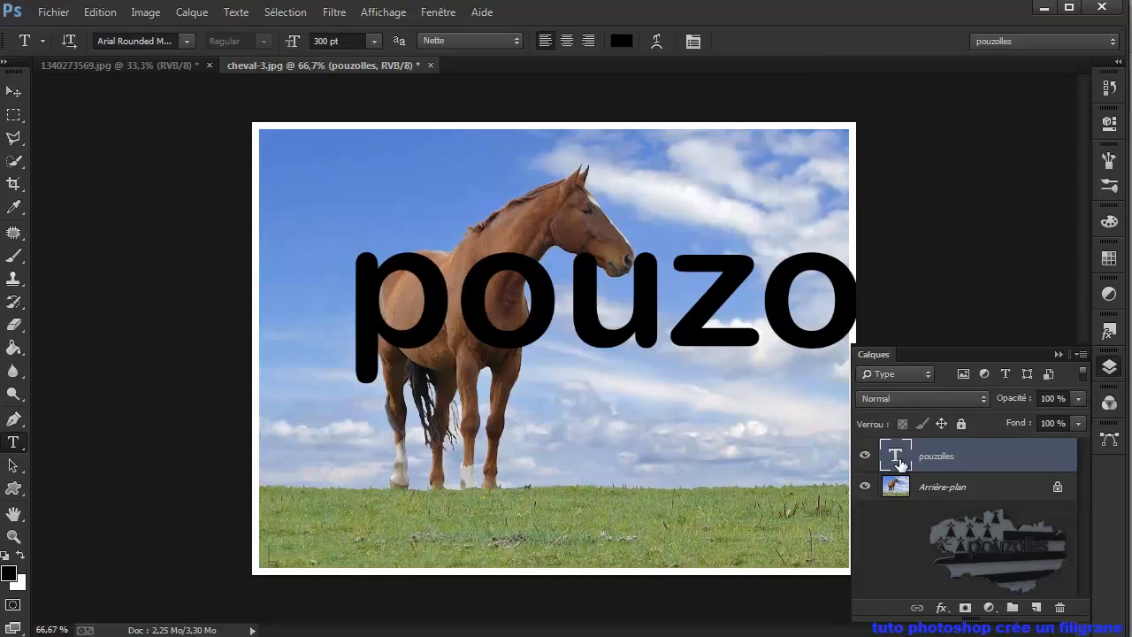
double_click(900, 463)
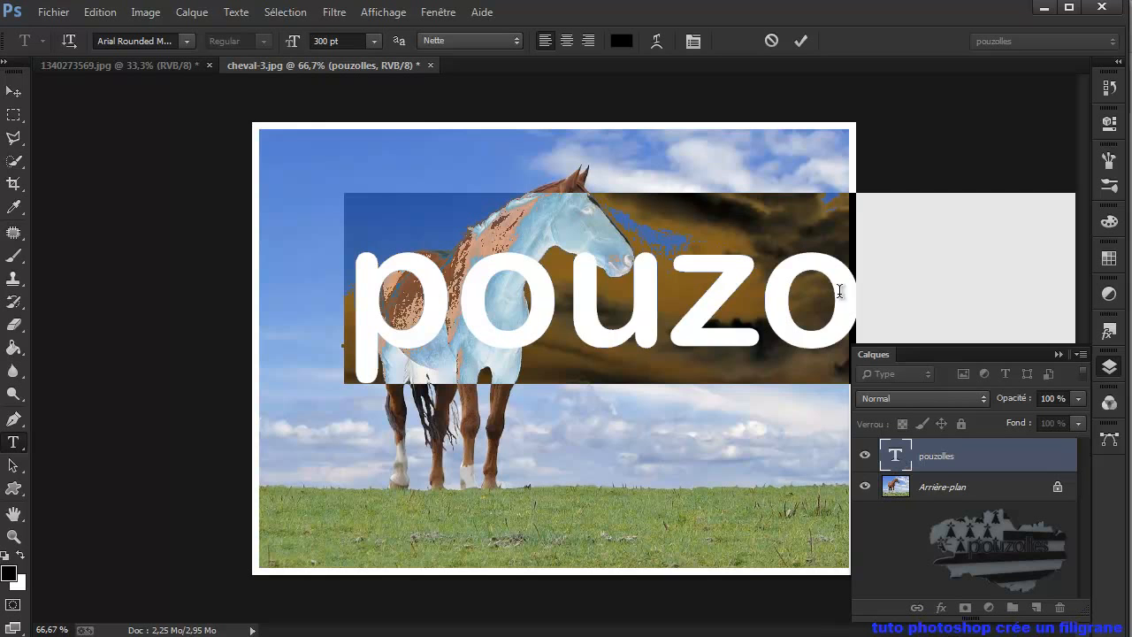
click(348, 40)
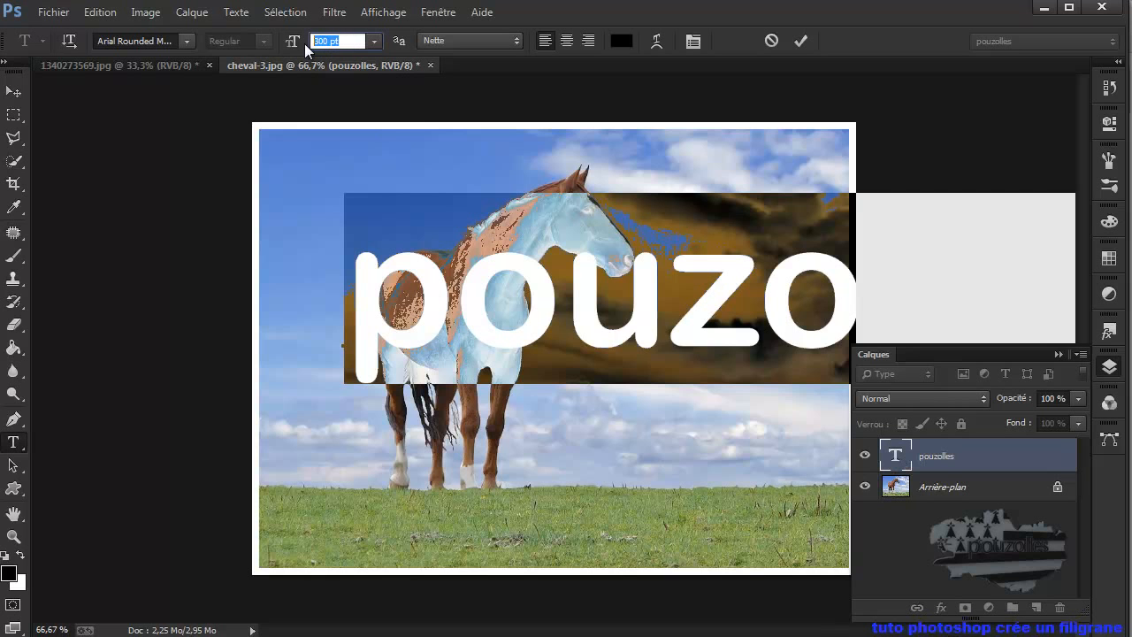
text(100)
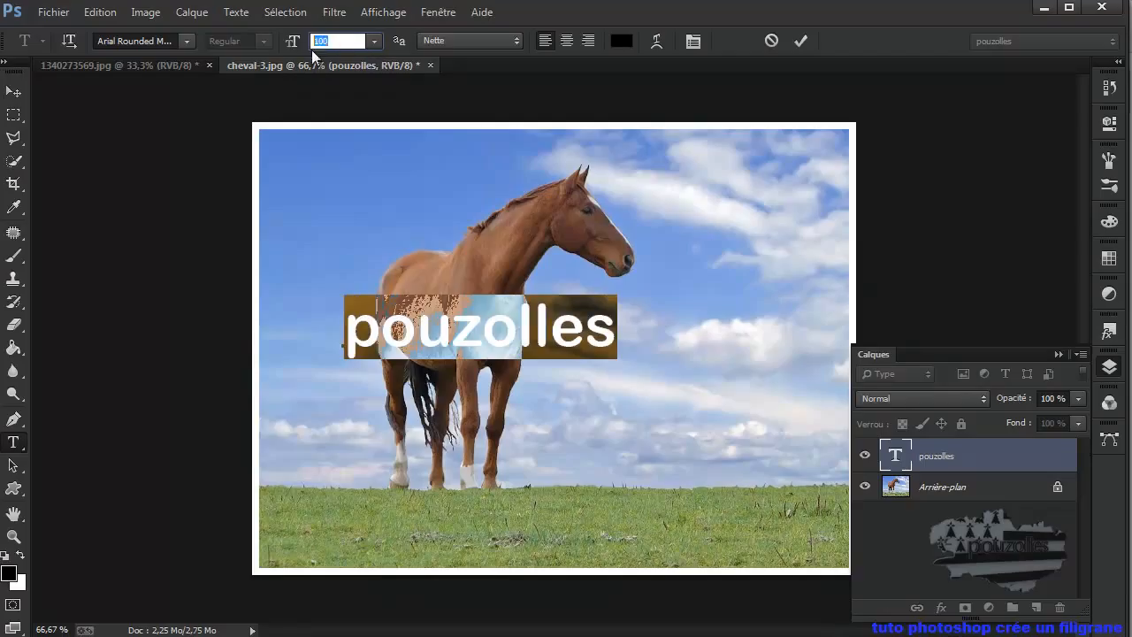
text(200)
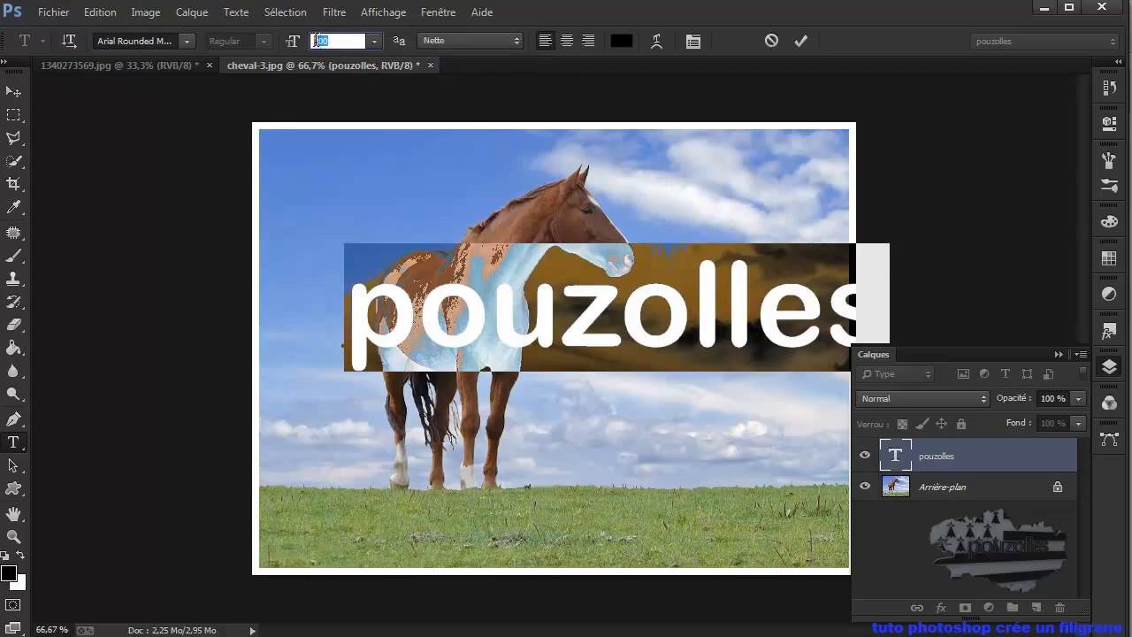
text(150)
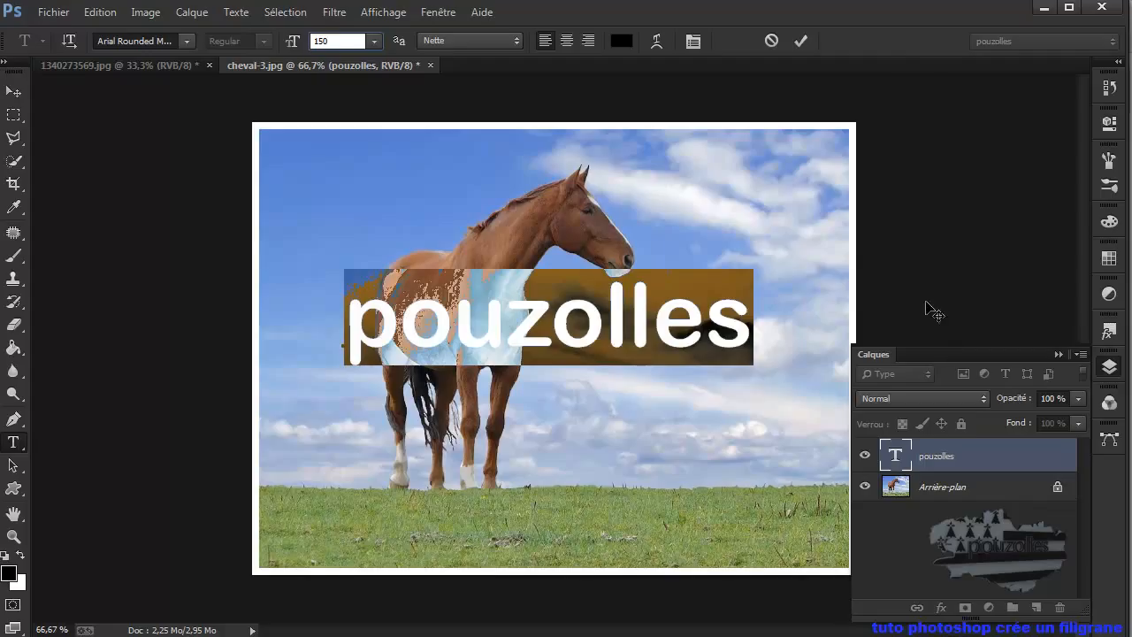
click(801, 43)
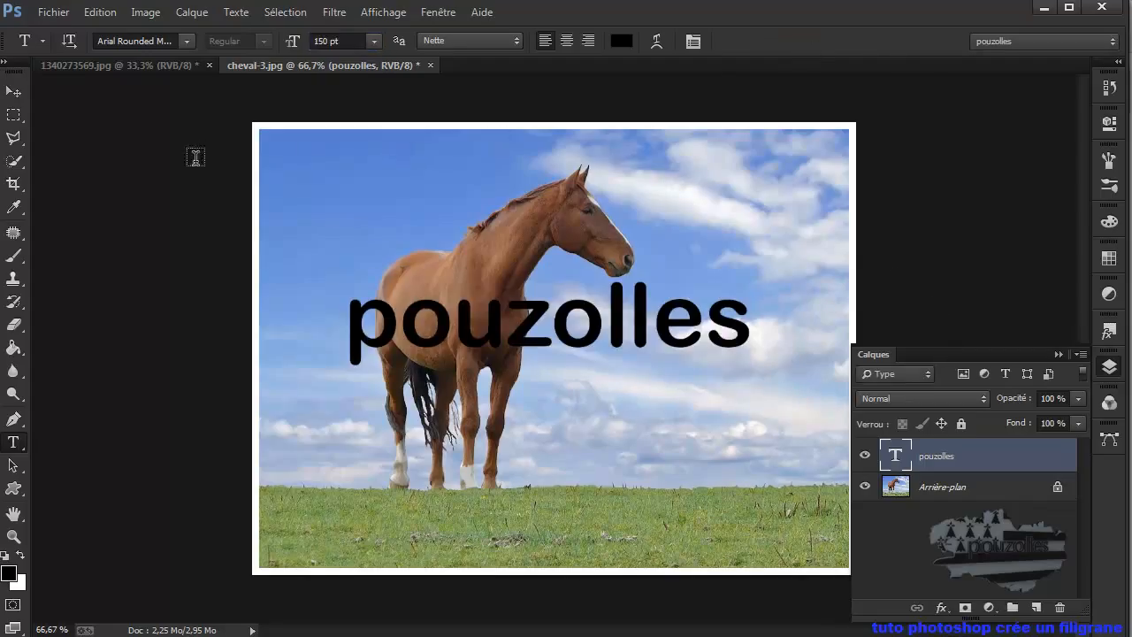
Step: Select the whole canvas and align the pouzolles text to its vertical and horizontal centre
click(13, 91)
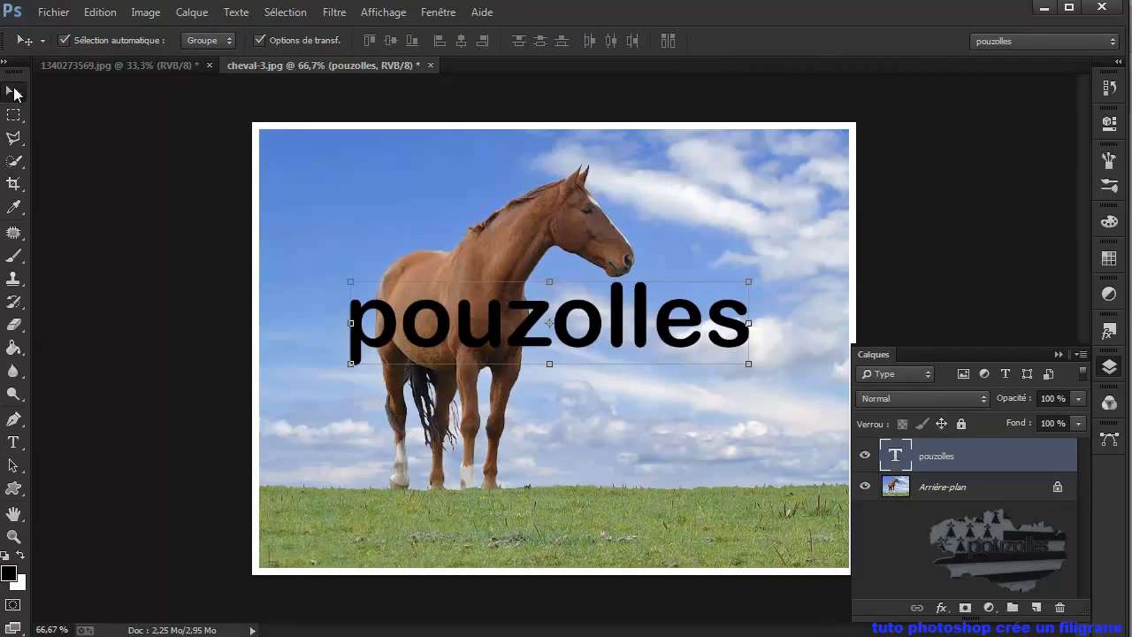
click(282, 11)
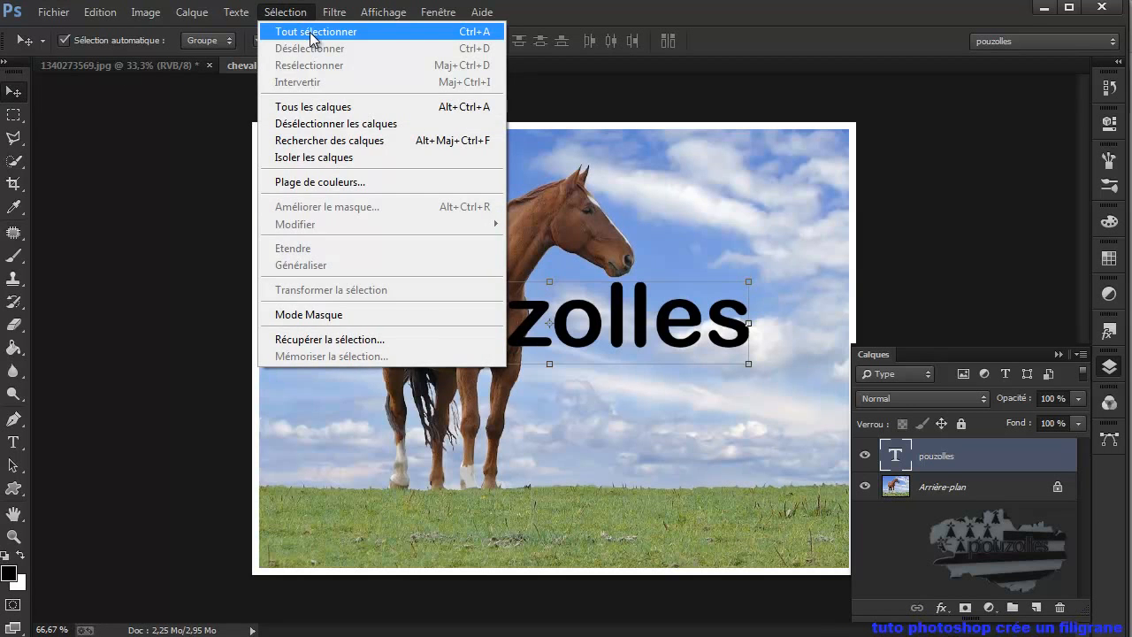
click(305, 32)
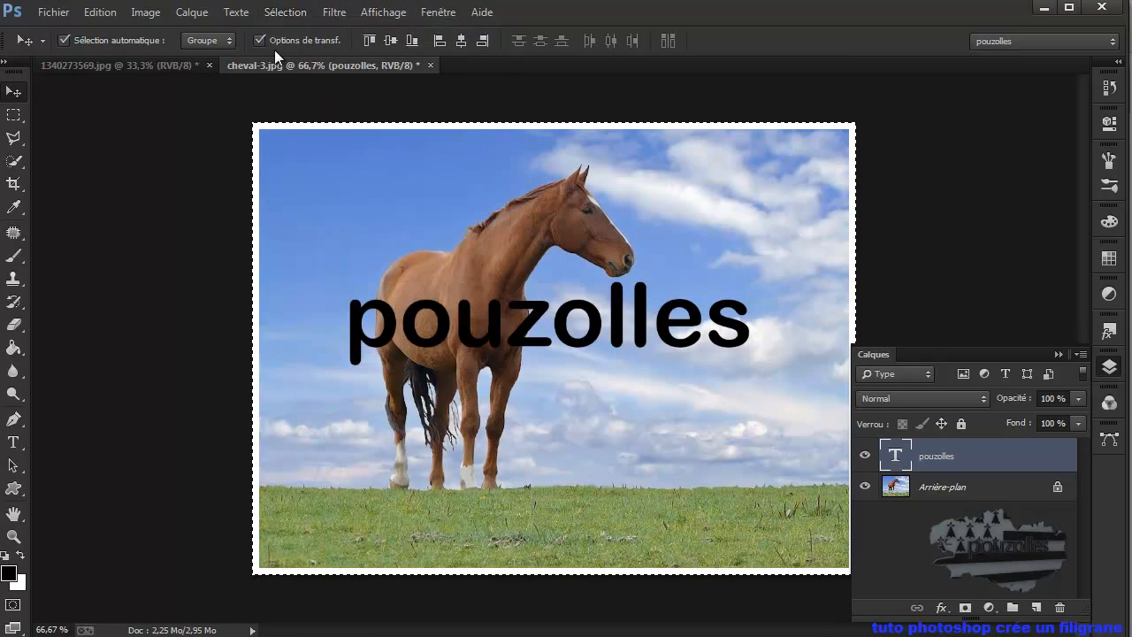
click(372, 42)
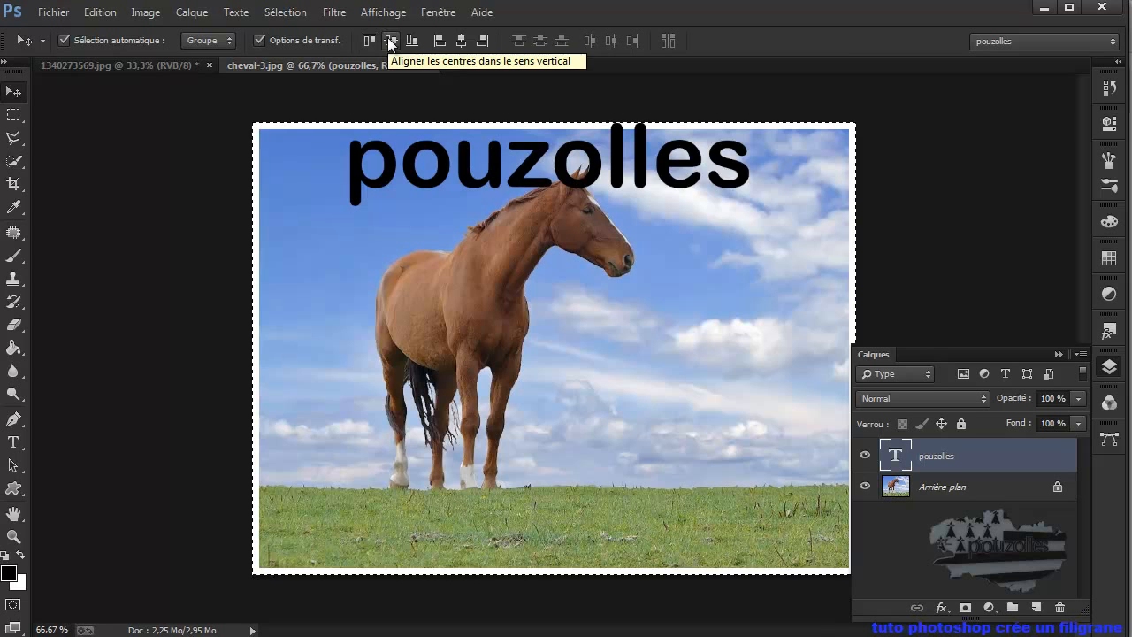
click(389, 41)
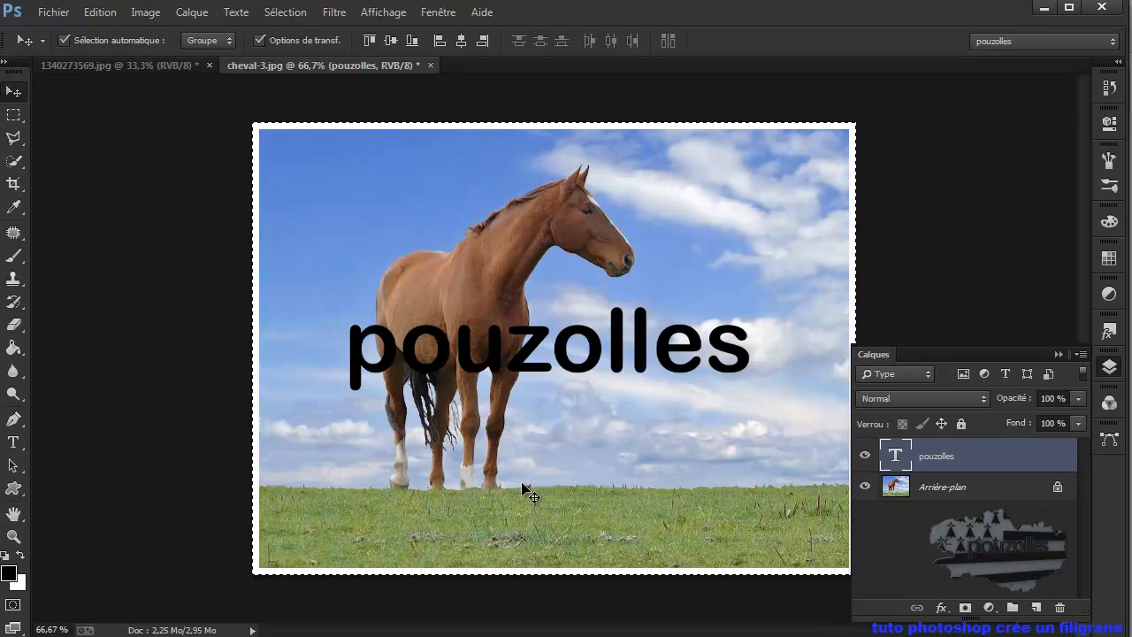
click(457, 39)
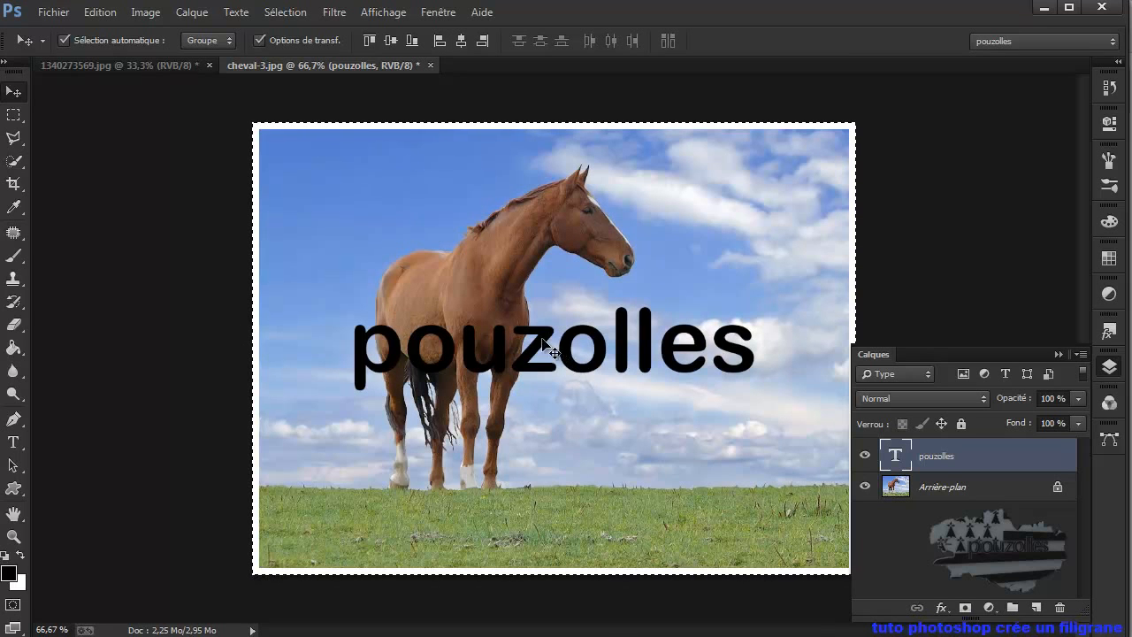
Step: Move the pouzolles text up to the horse's head and clear the canvas selection
drag(541, 339, 553, 191)
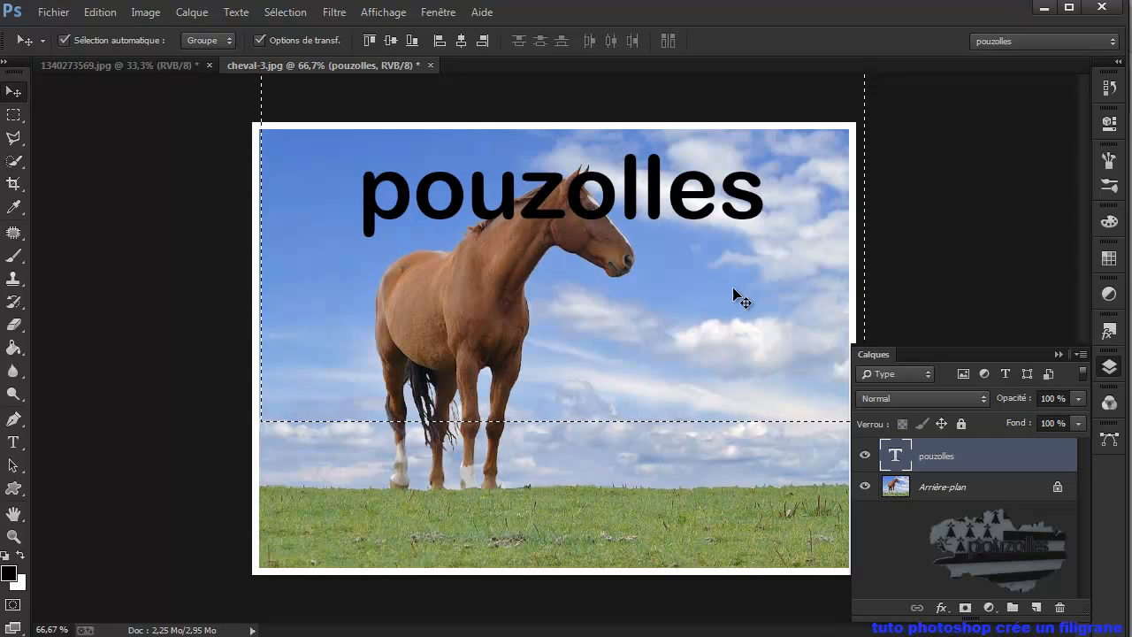
click(1059, 354)
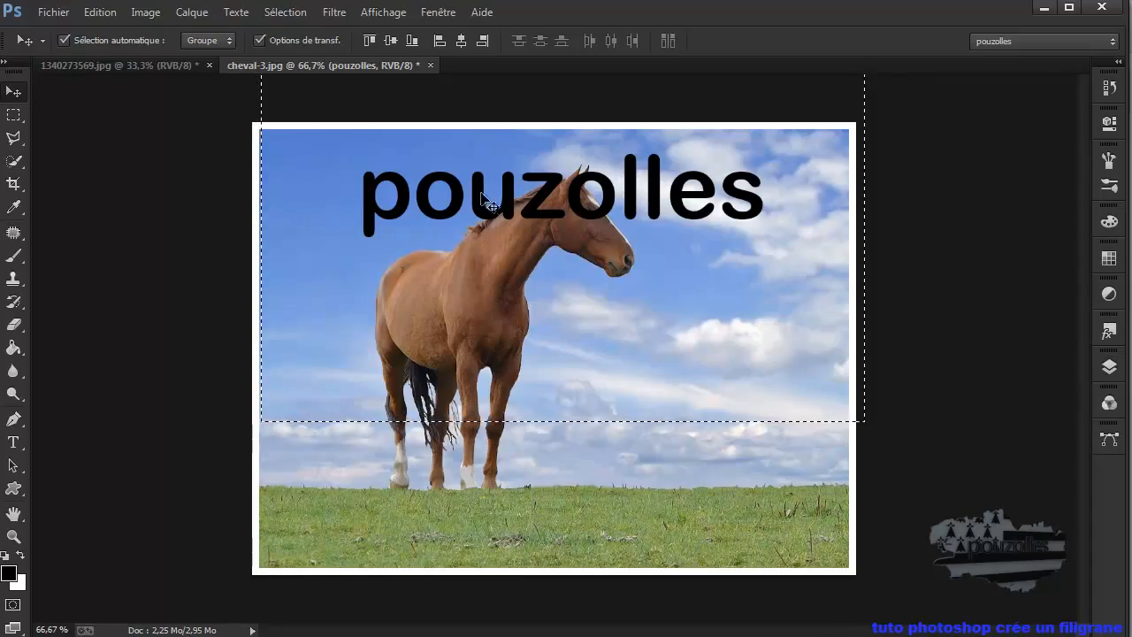
click(284, 13)
click(302, 50)
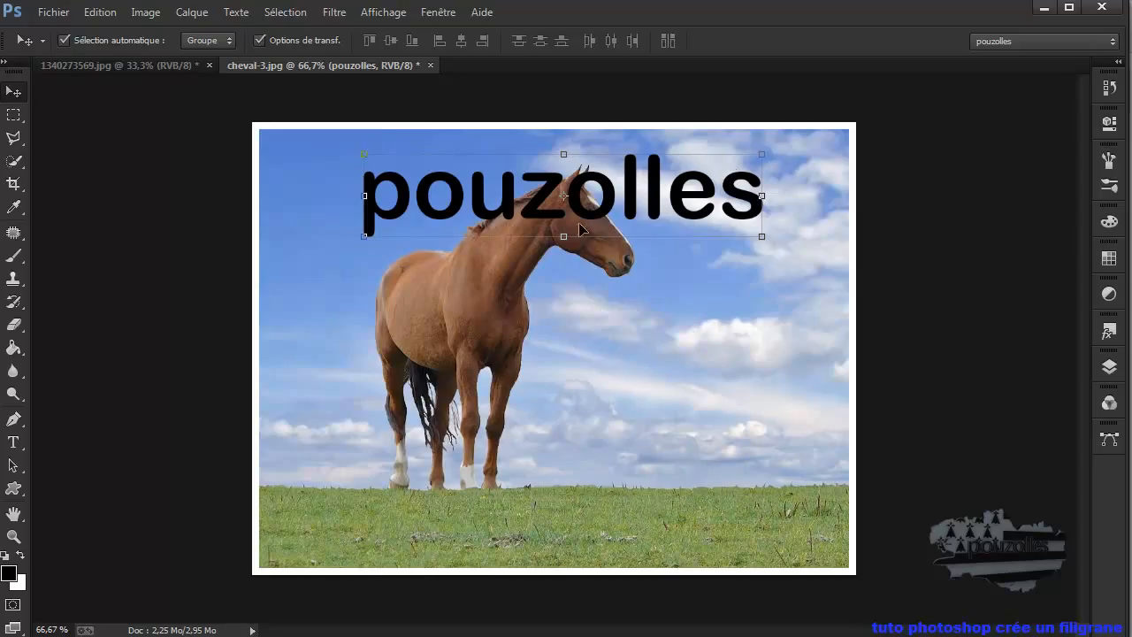
Step: Reselect the pouzolles text layer and transform it, widening it to about 102.6 % and rotating it about 20.6°
click(1109, 366)
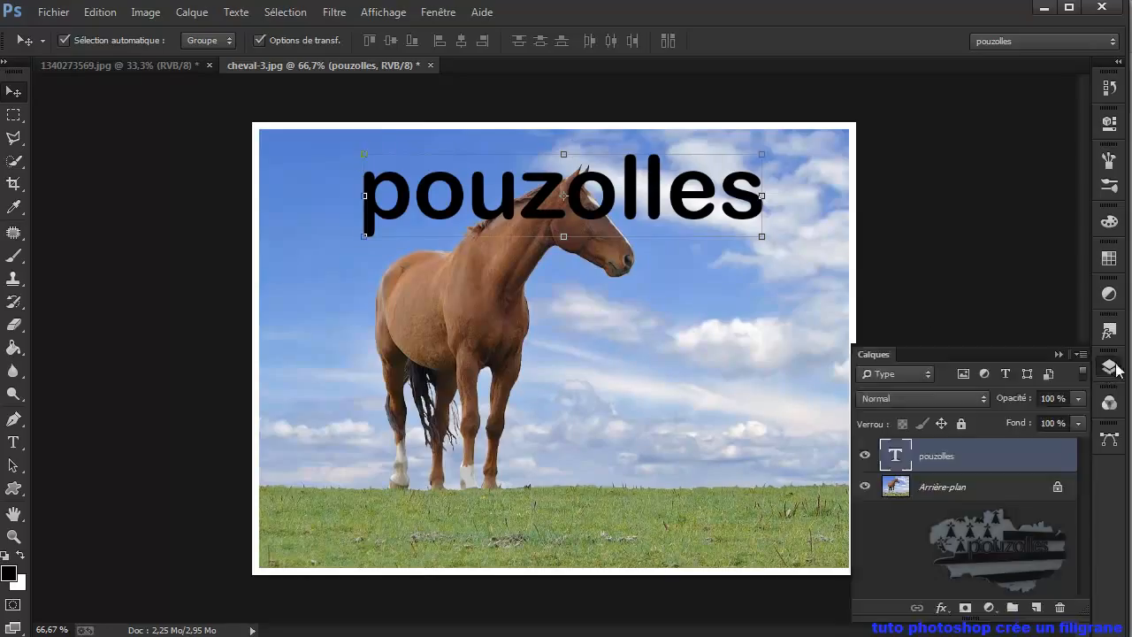
click(935, 486)
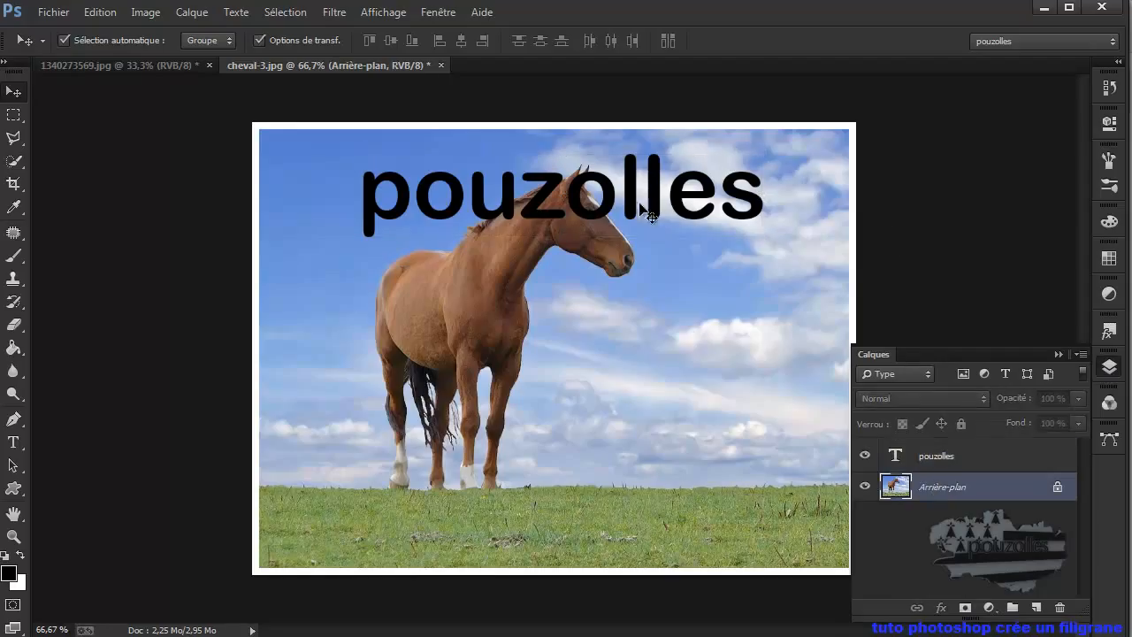
click(913, 457)
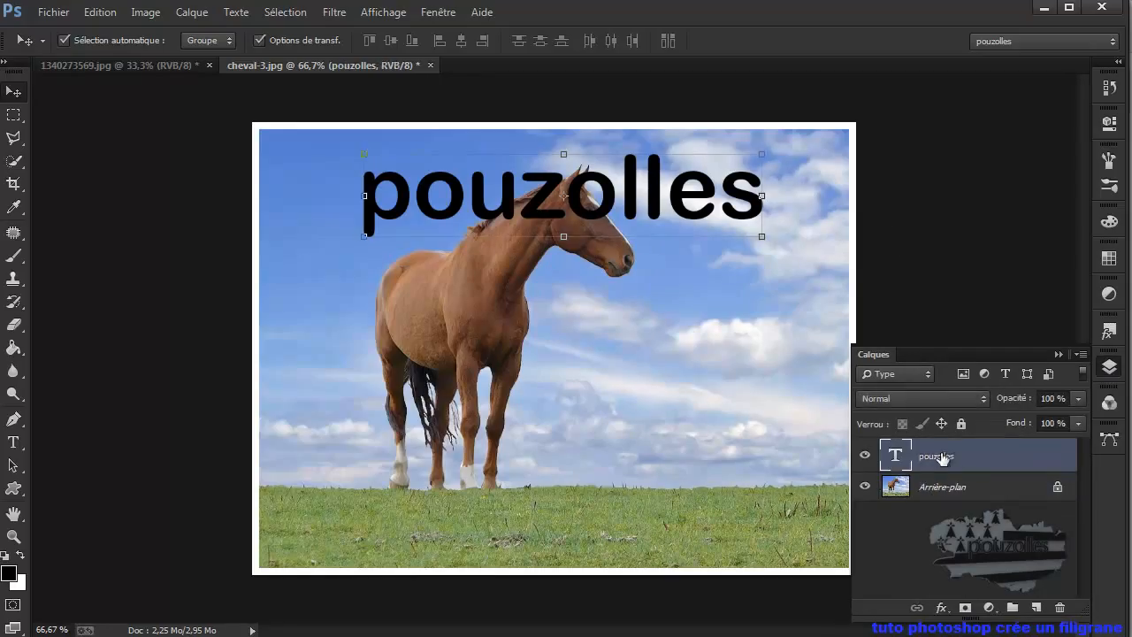
drag(775, 152, 797, 217)
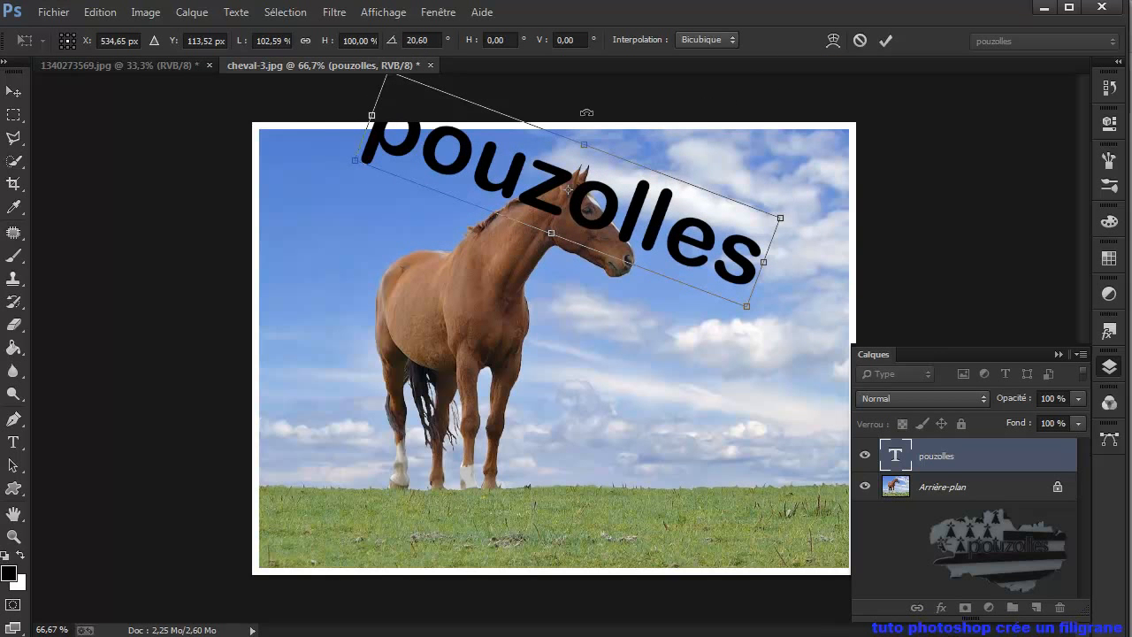
Step: Undo the rotation of the pouzolles text and apply the remaining transformation
click(99, 11)
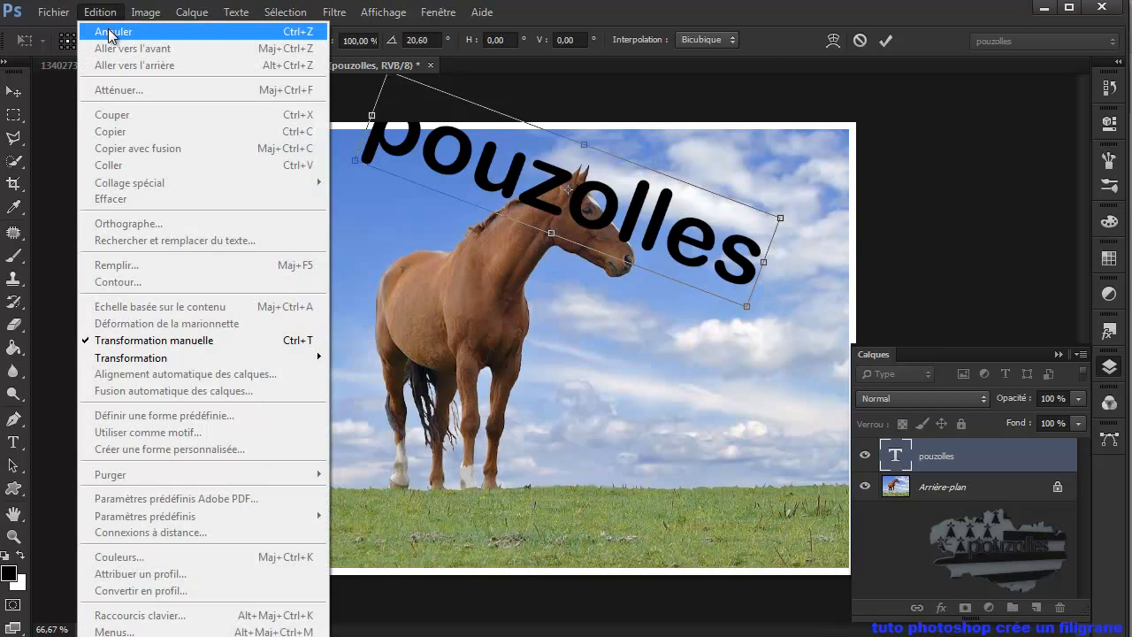
click(109, 32)
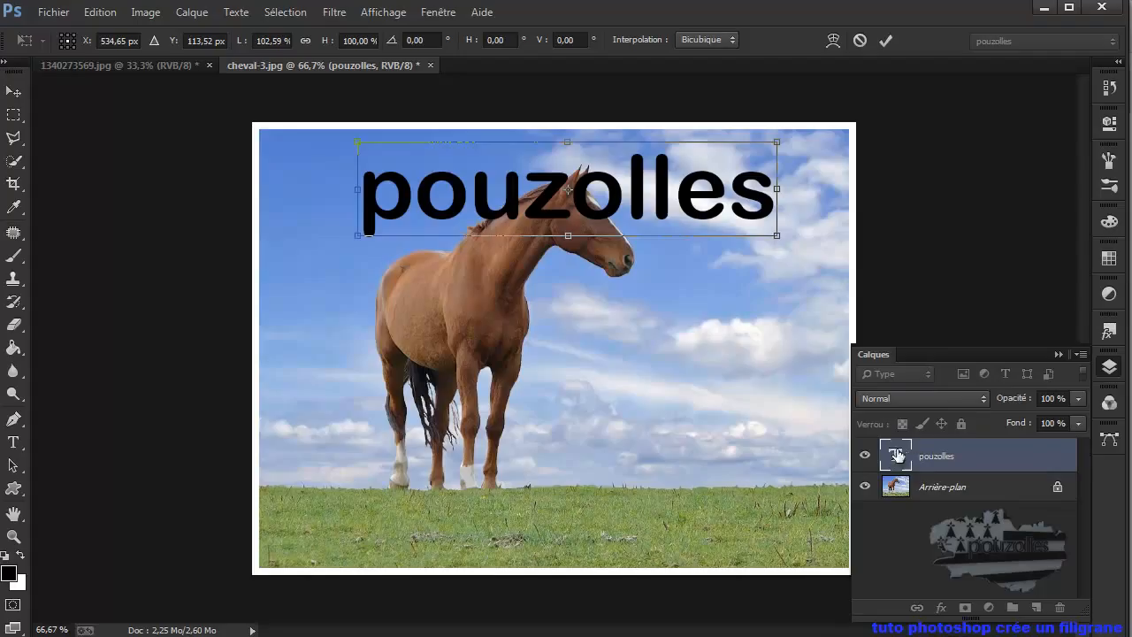
drag(914, 456, 938, 601)
click(885, 40)
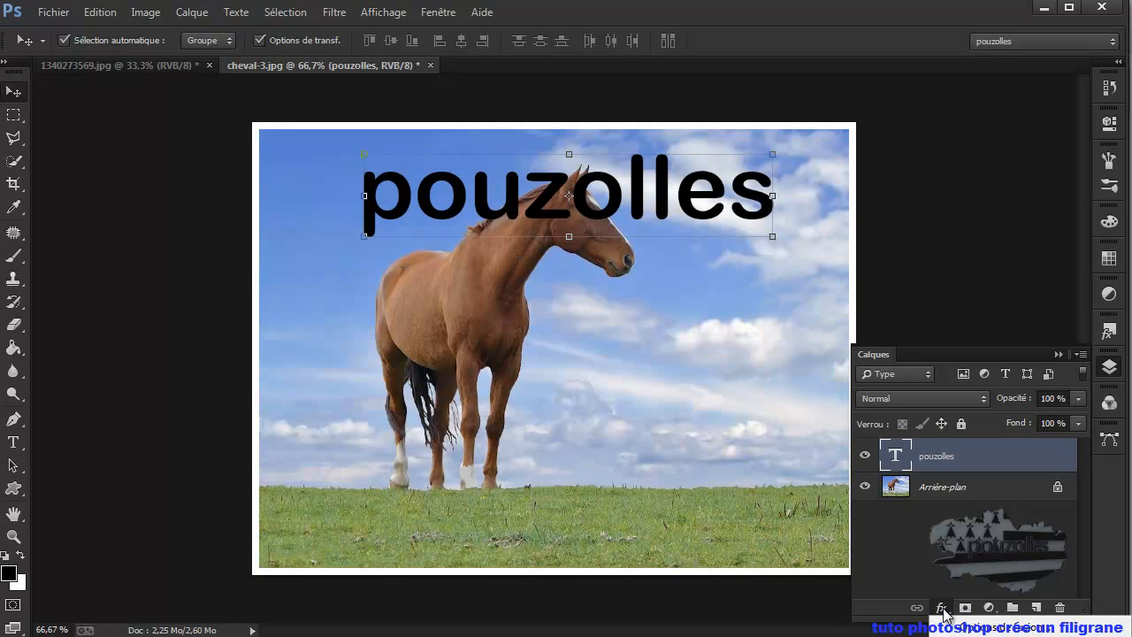
Step: Add a Biseautage & estampage layer style to the pouzolles text and compare the text with and without it
drag(981, 354, 956, 69)
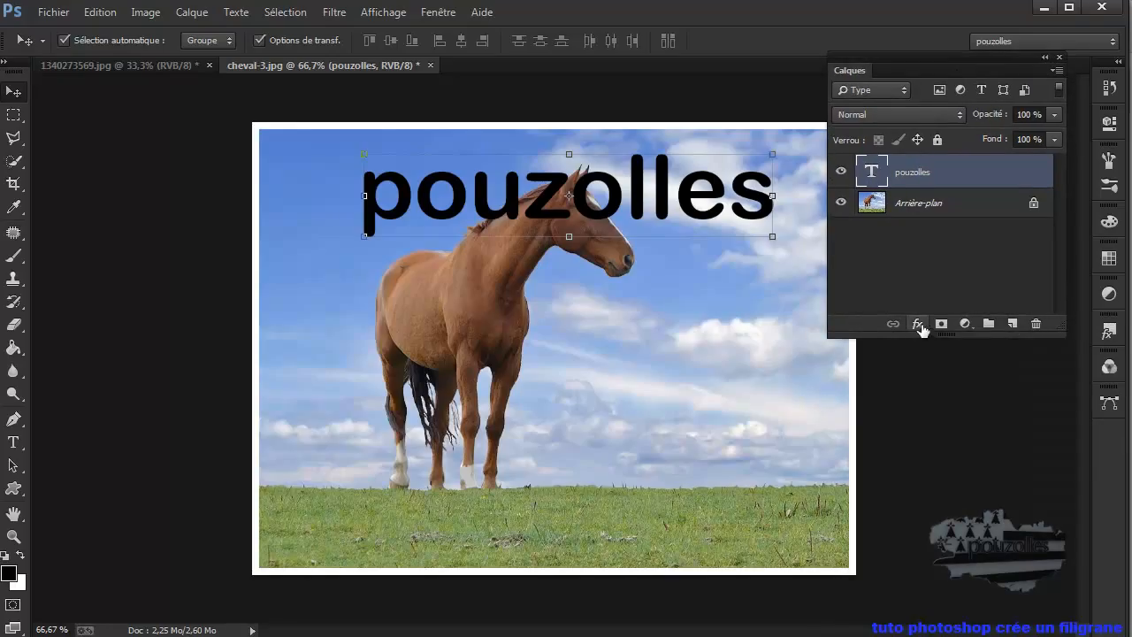
click(919, 324)
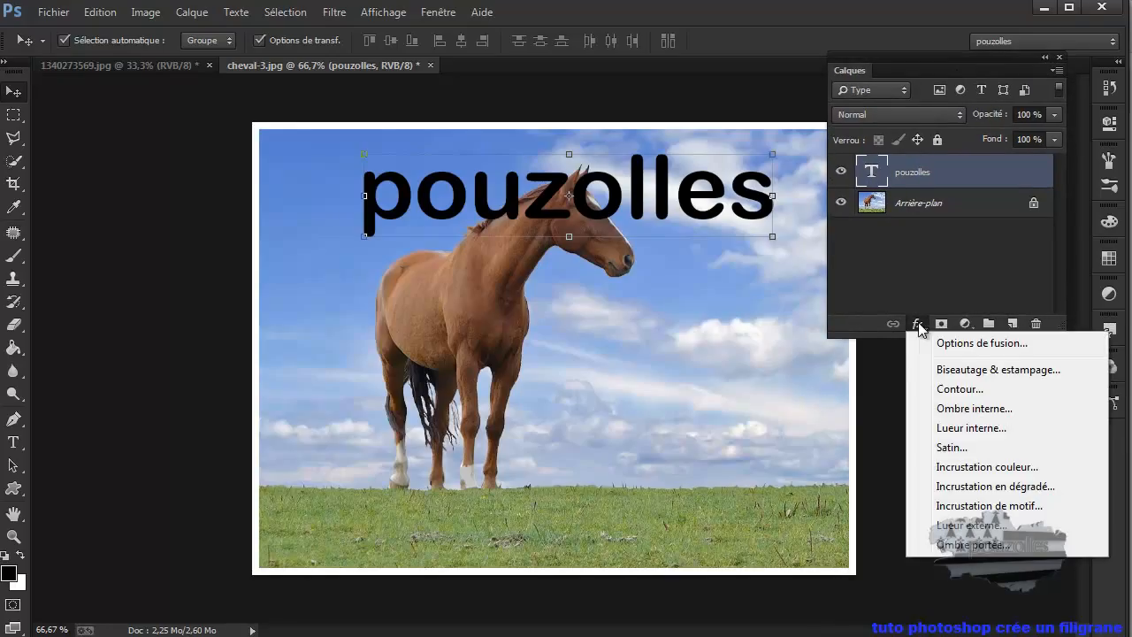
click(971, 376)
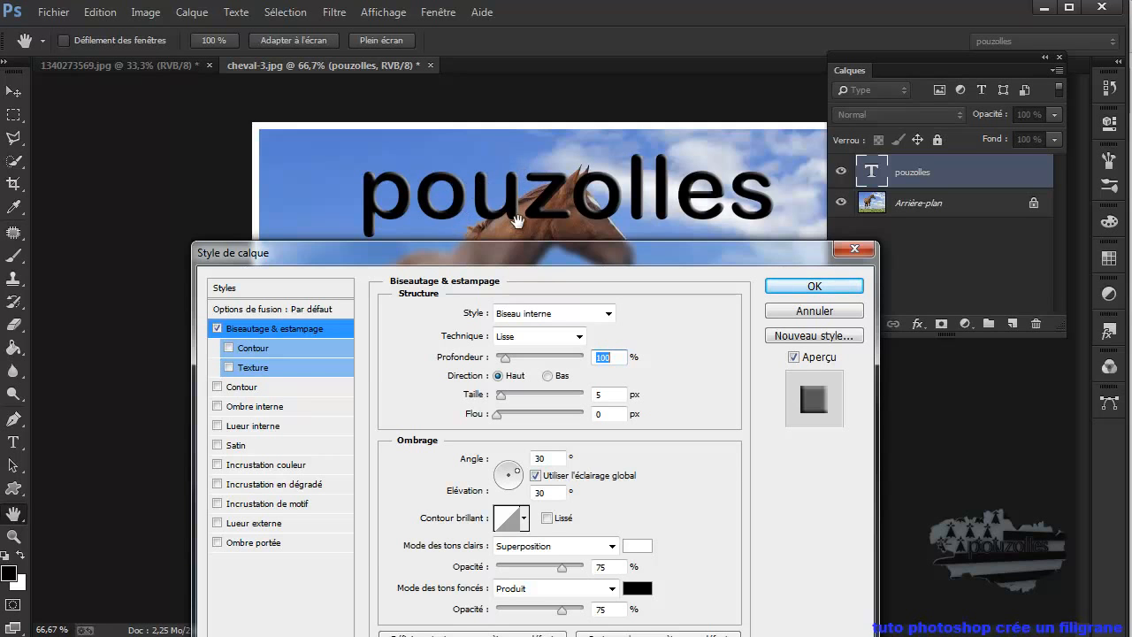
click(217, 329)
click(216, 329)
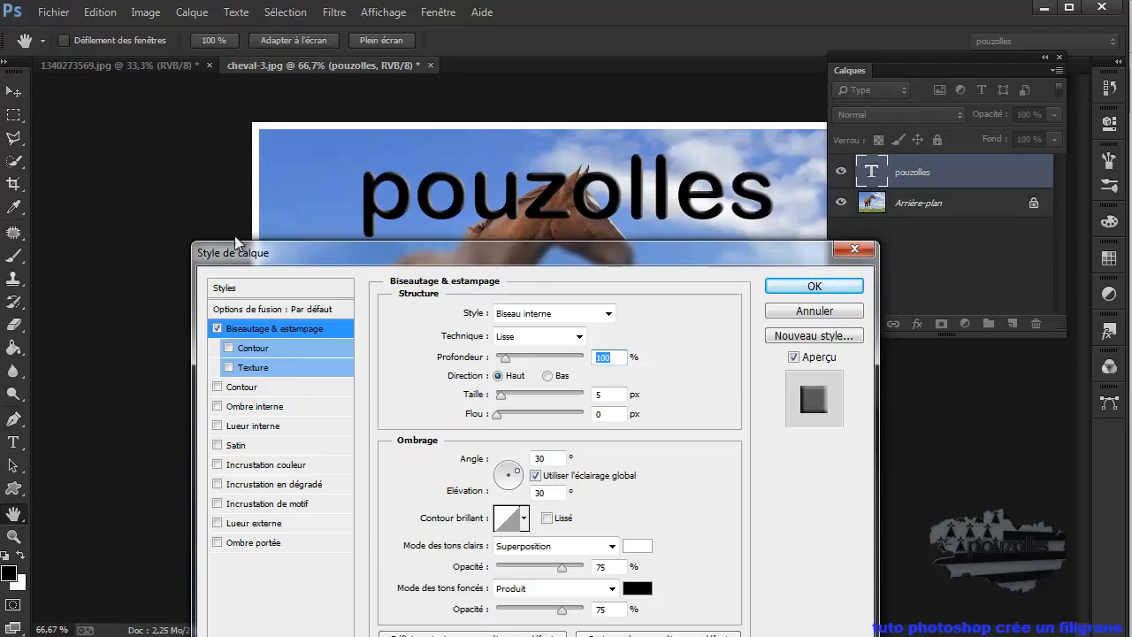
Step: In the style's blending options, keep the opacity at 100 % and set the fill opacity to 0 %
click(312, 308)
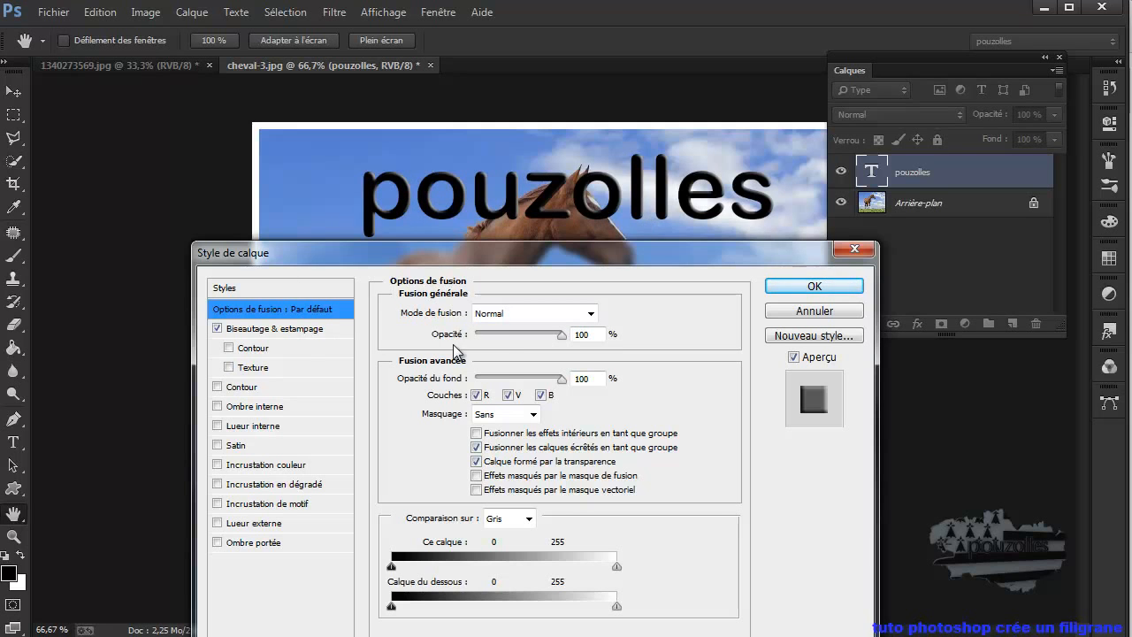
mouse_move(563, 337)
mouse_down()
mouse_move(492, 341)
mouse_move(569, 341)
mouse_up()
drag(561, 381, 468, 382)
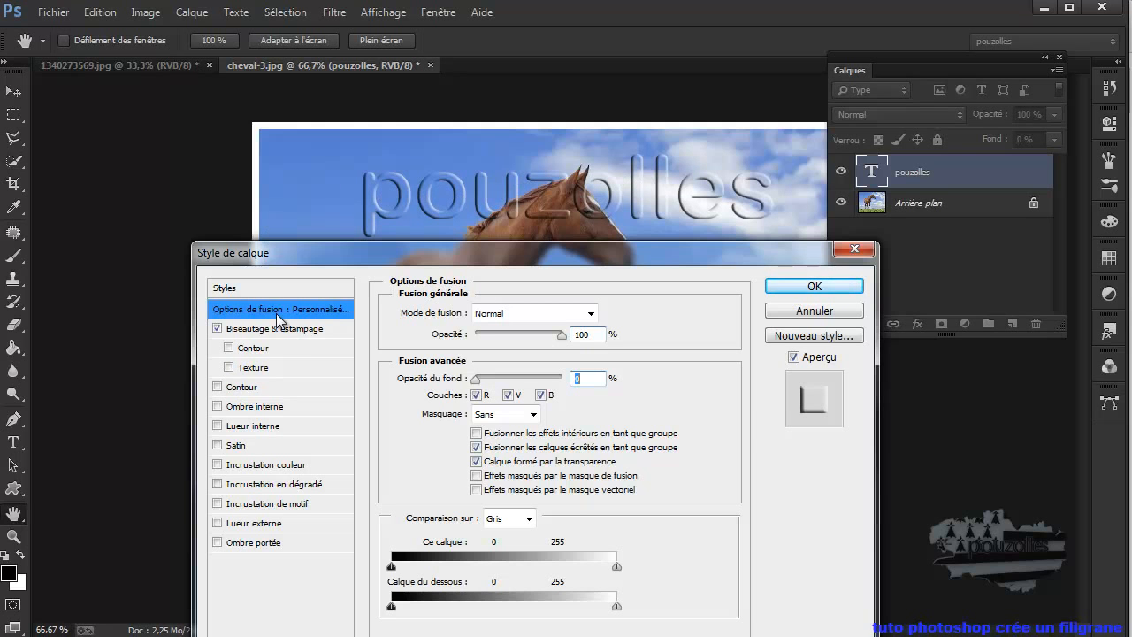
Step: Enable the bevel's Contour and try its range at 0 % and 100 %, returning it to 50 %
click(255, 351)
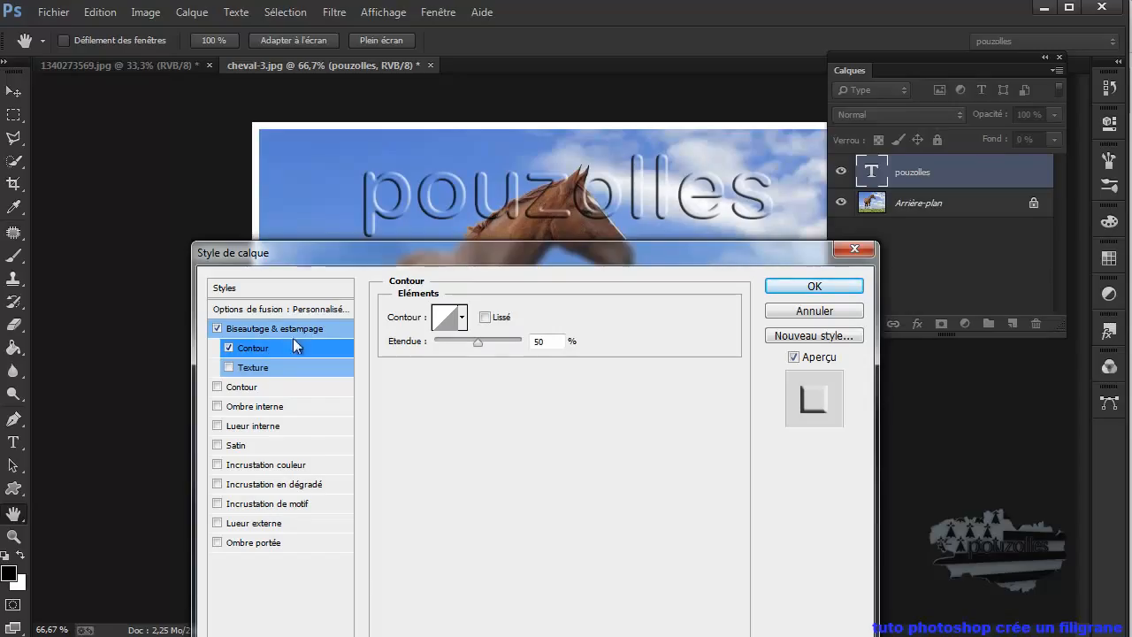
click(230, 348)
click(230, 348)
drag(475, 342, 429, 345)
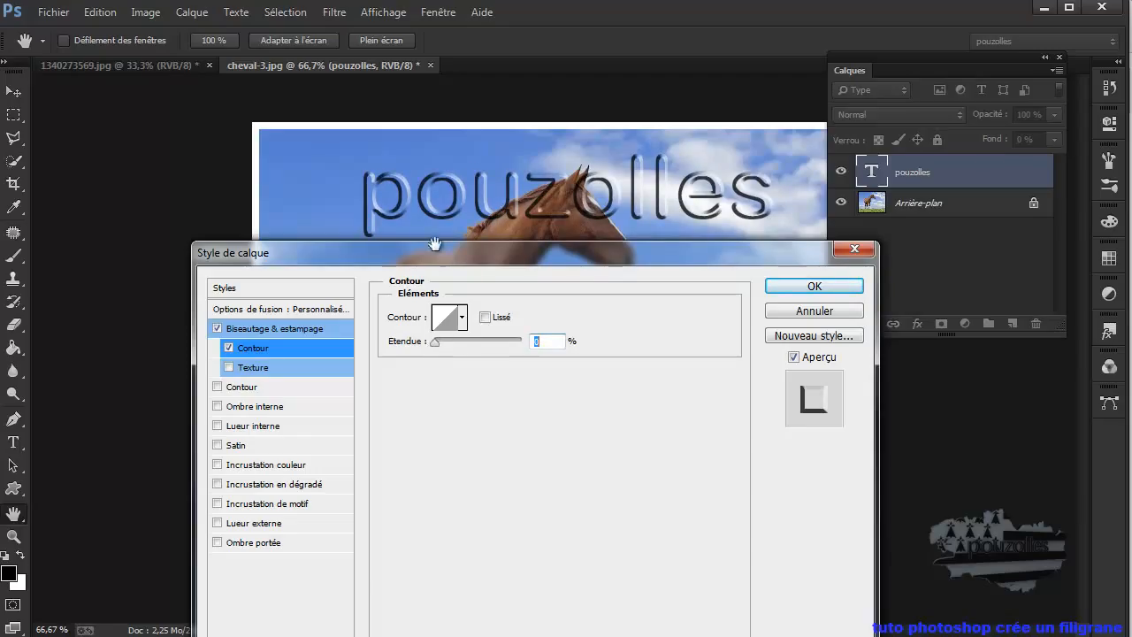
drag(437, 343, 546, 347)
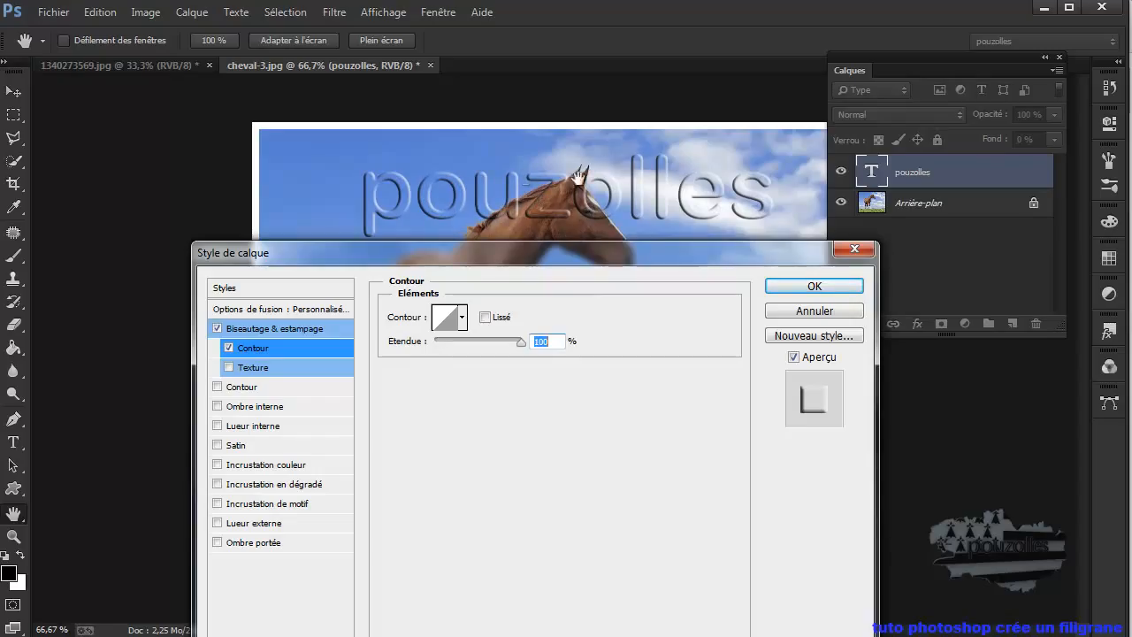
drag(518, 344, 477, 344)
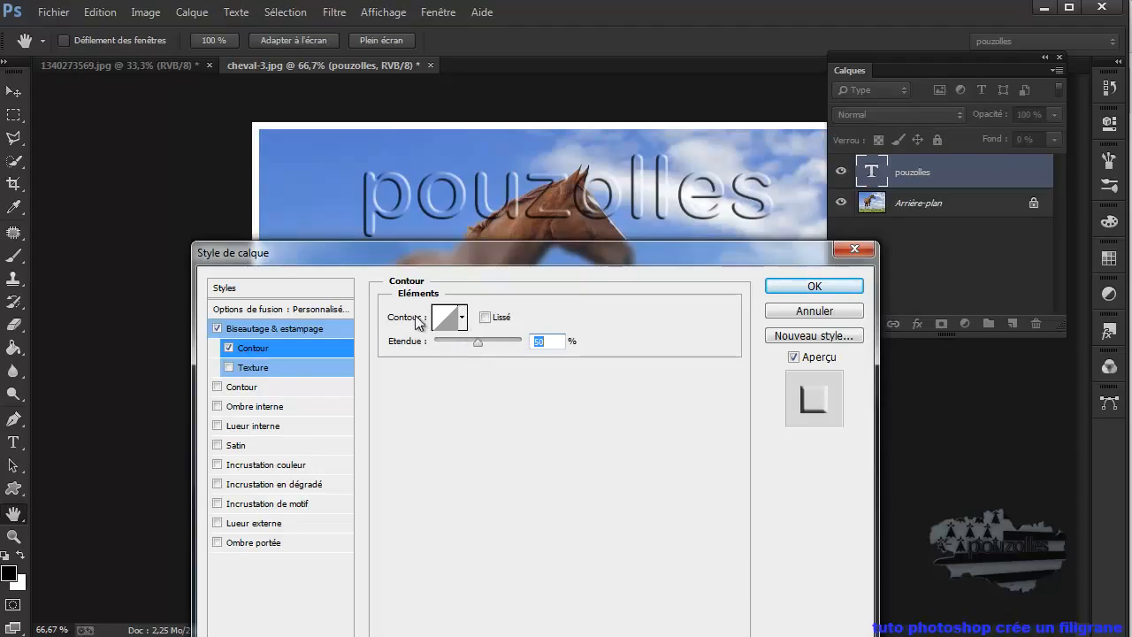
Step: Try the preset curves for the bevel contour one after another, finishing on Linéaire
click(461, 322)
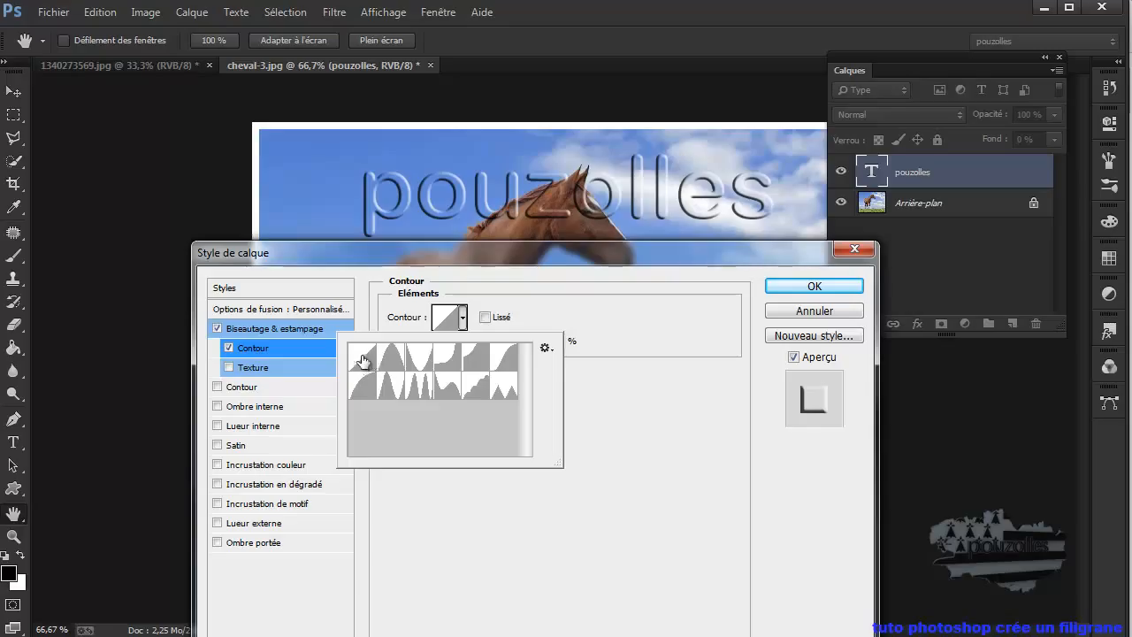
click(395, 362)
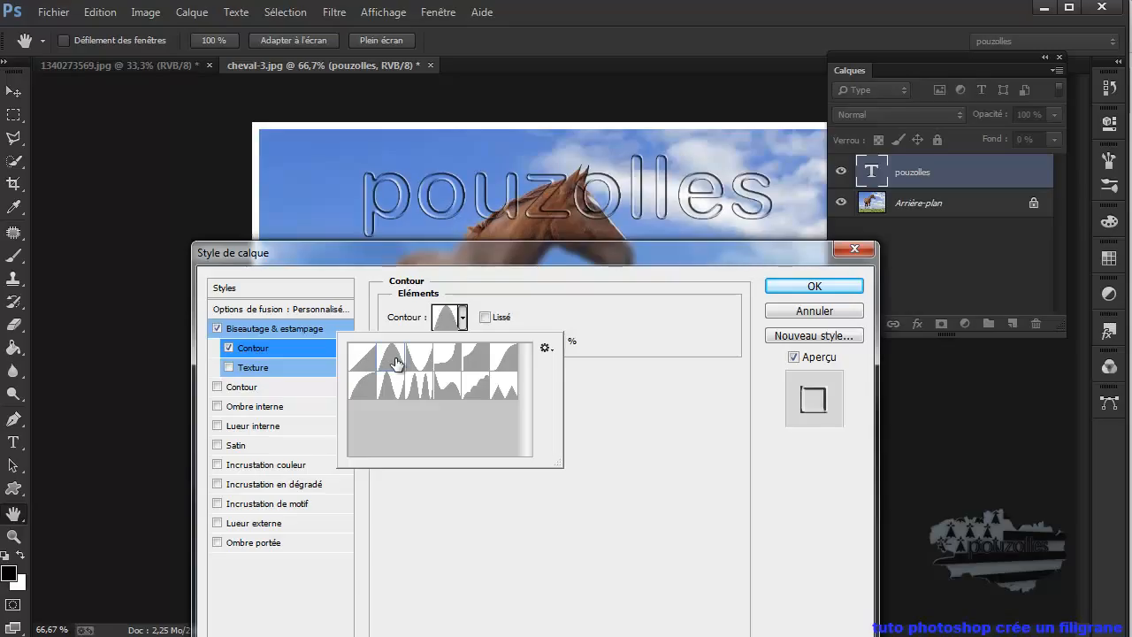
click(423, 361)
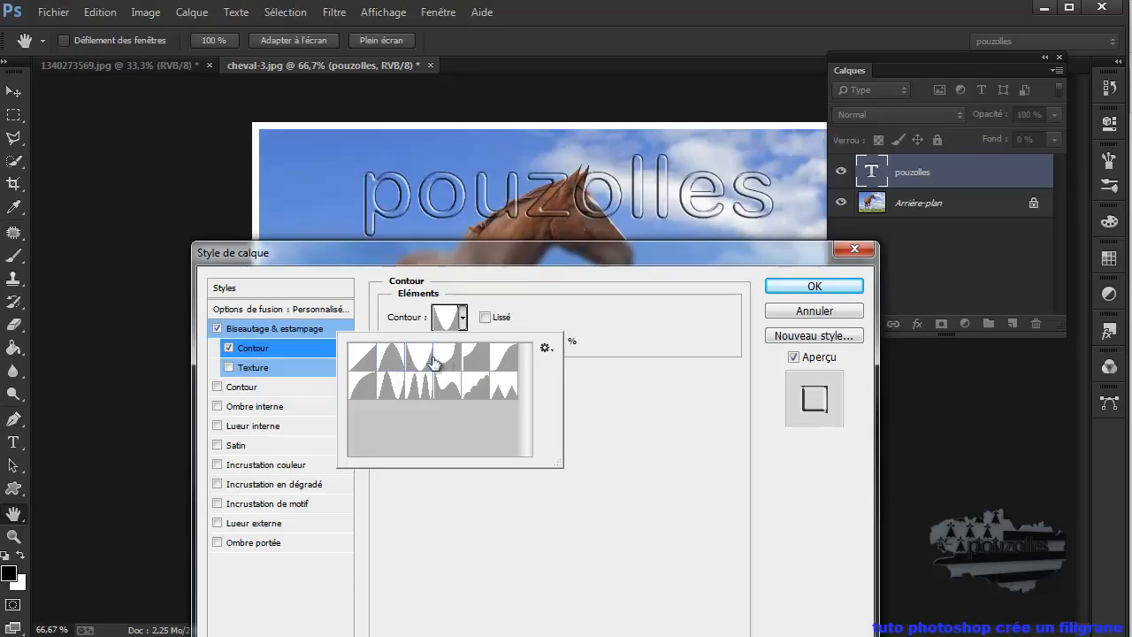
click(449, 362)
click(481, 361)
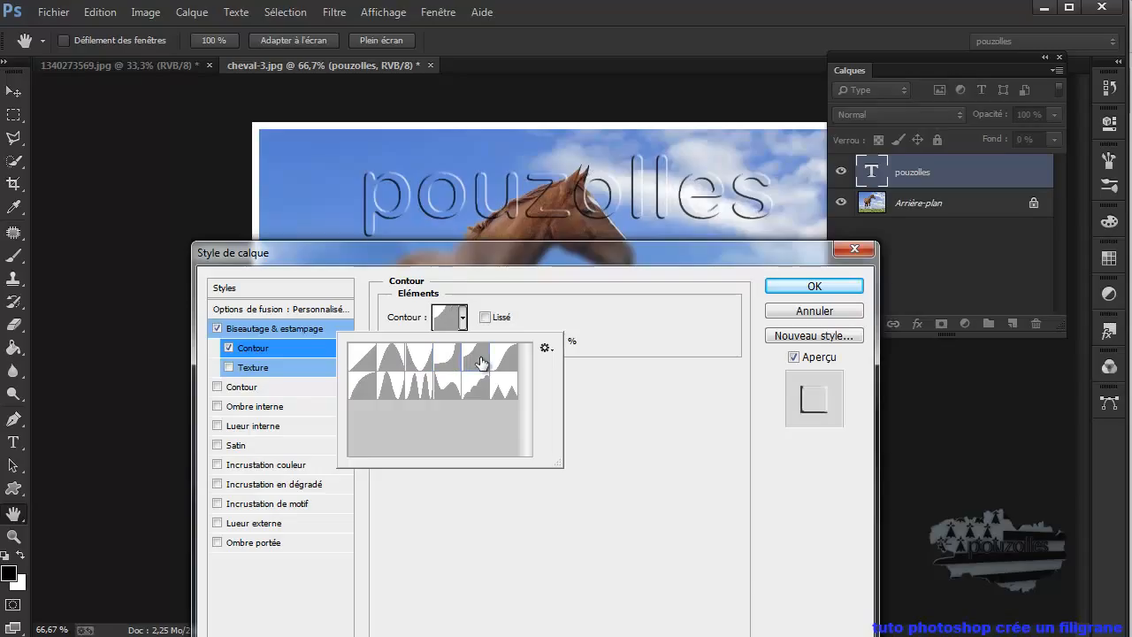
click(504, 361)
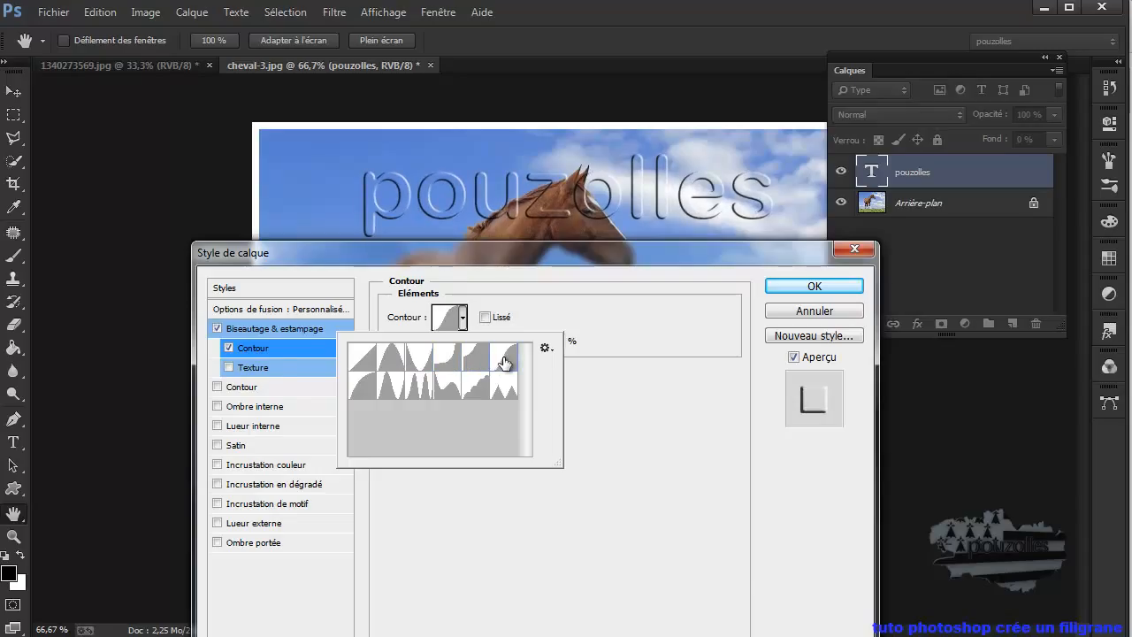
click(370, 389)
click(403, 391)
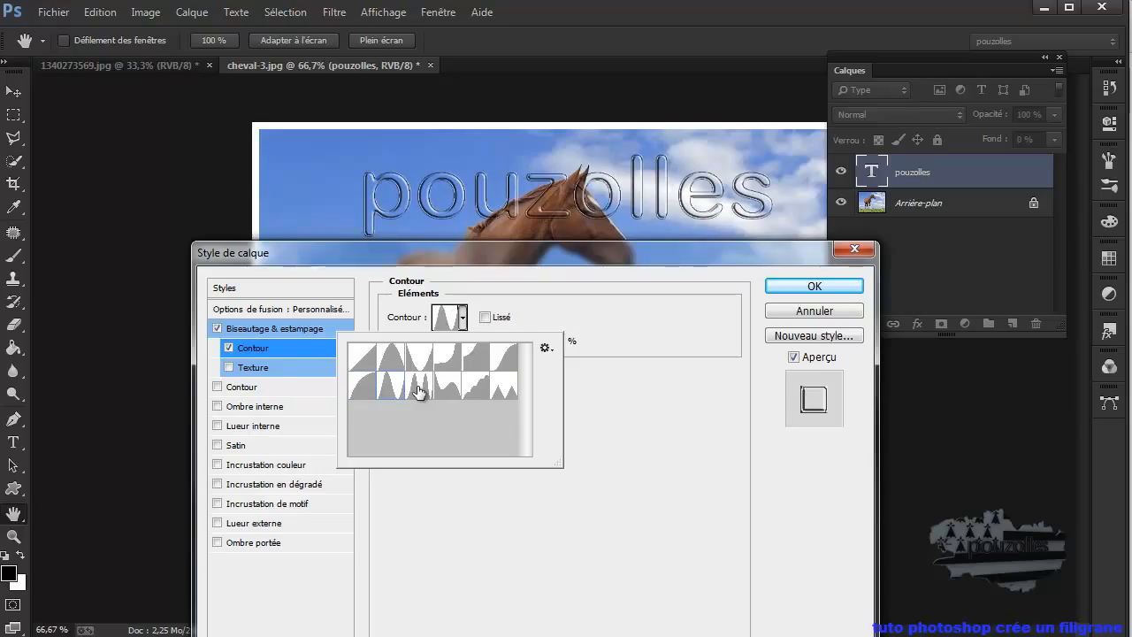
click(418, 391)
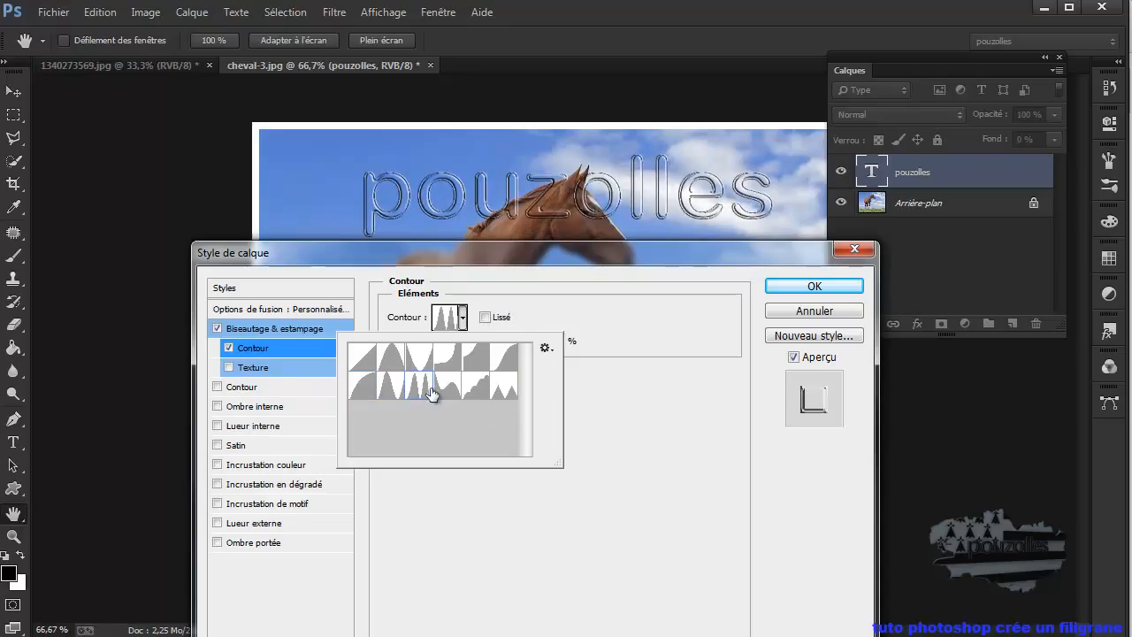
click(447, 394)
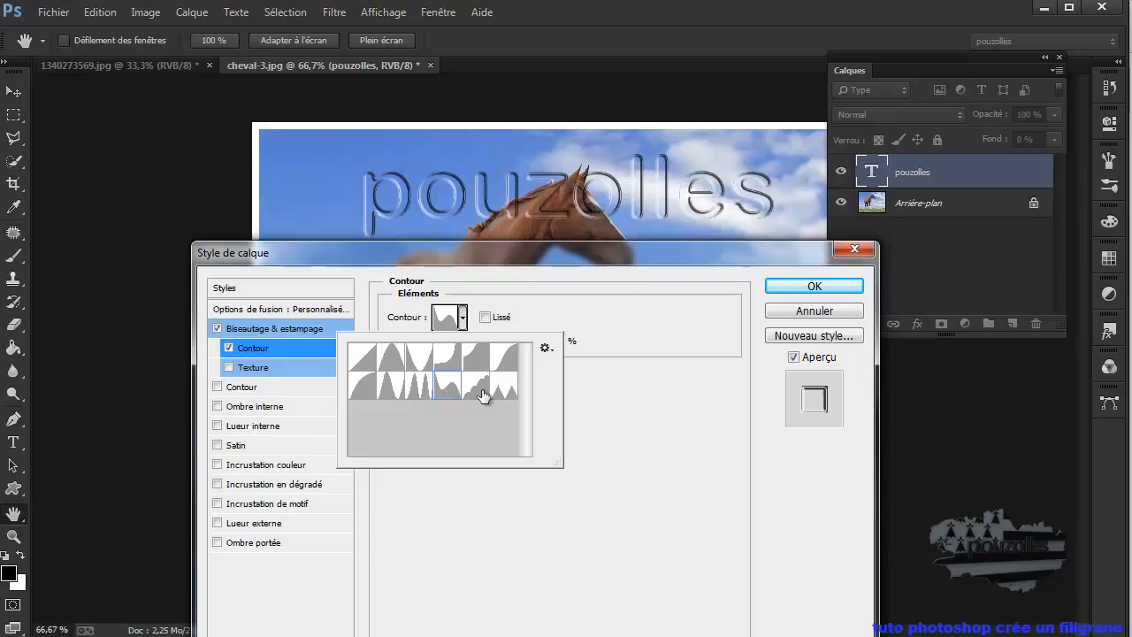
click(479, 394)
click(502, 395)
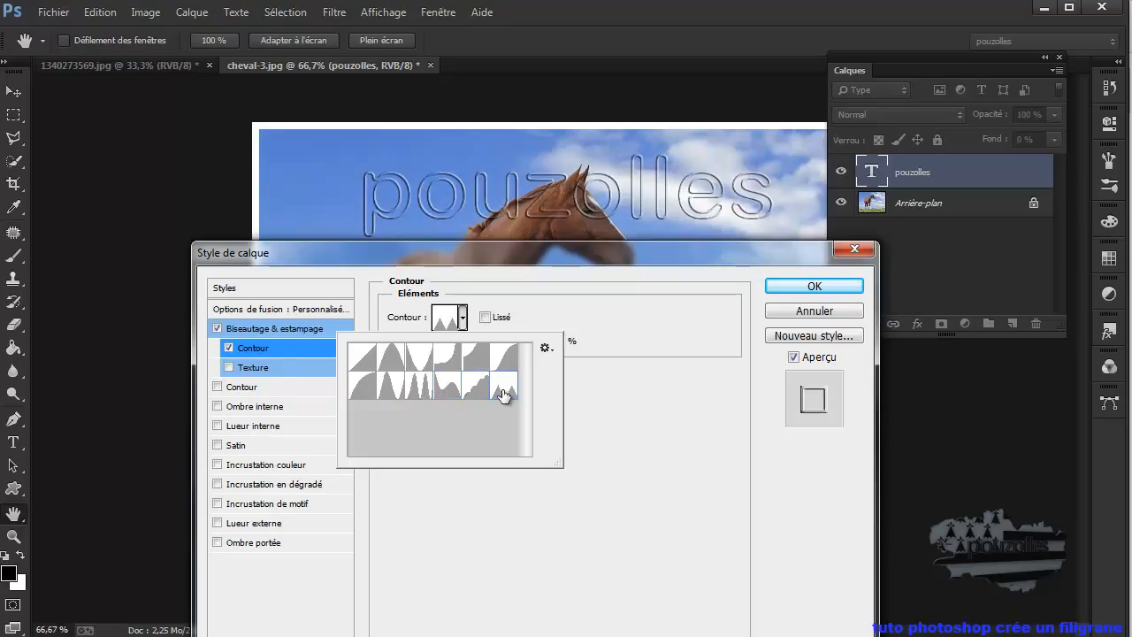
click(369, 364)
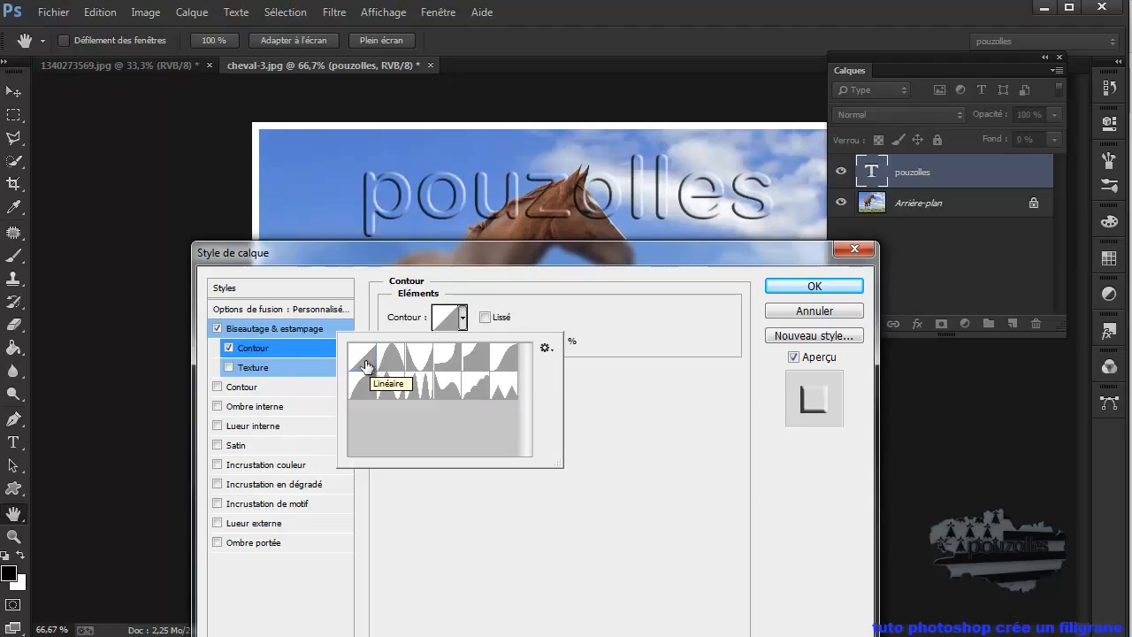
click(641, 424)
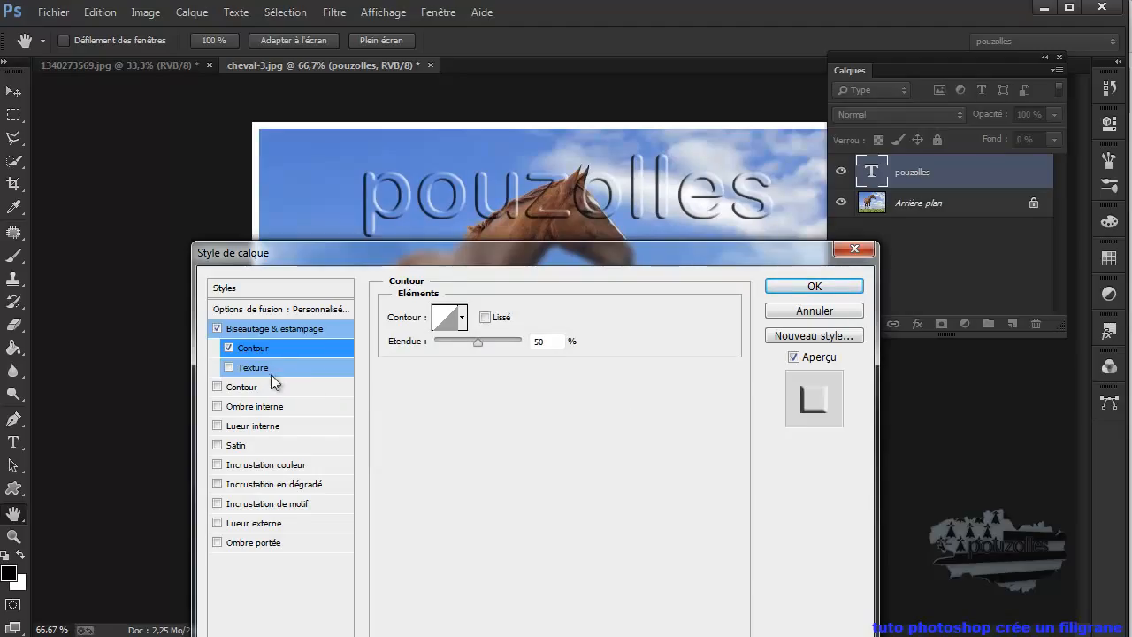
Step: Enable the bevel's Texture, try several wood and grass patterns on the text, and set the scale to 99 %
click(229, 366)
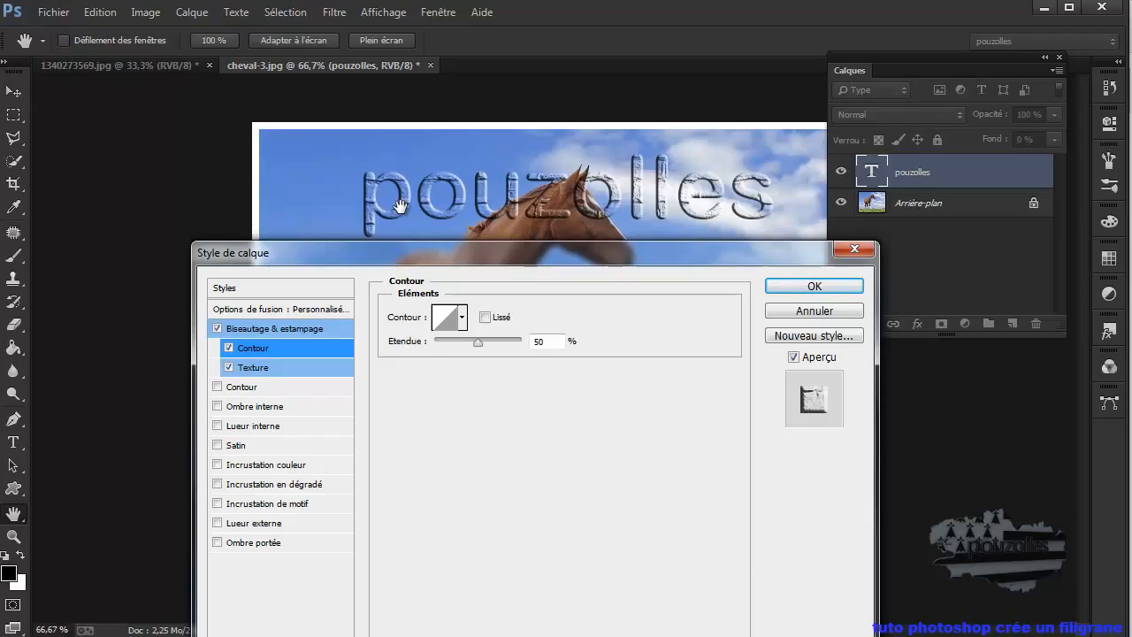
click(259, 366)
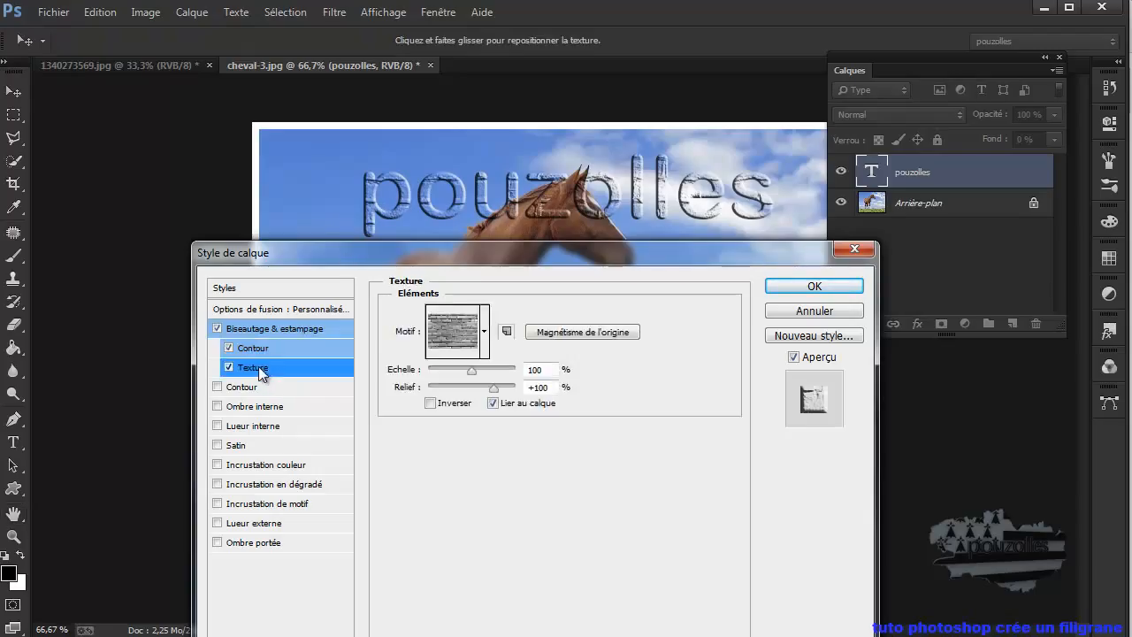
click(485, 333)
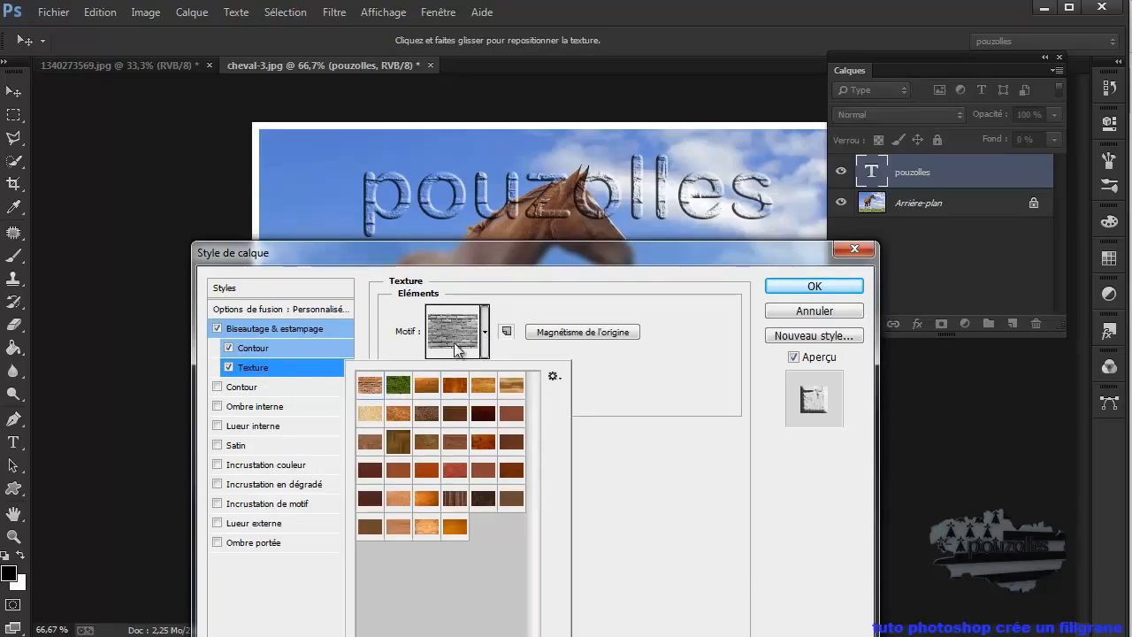
click(457, 500)
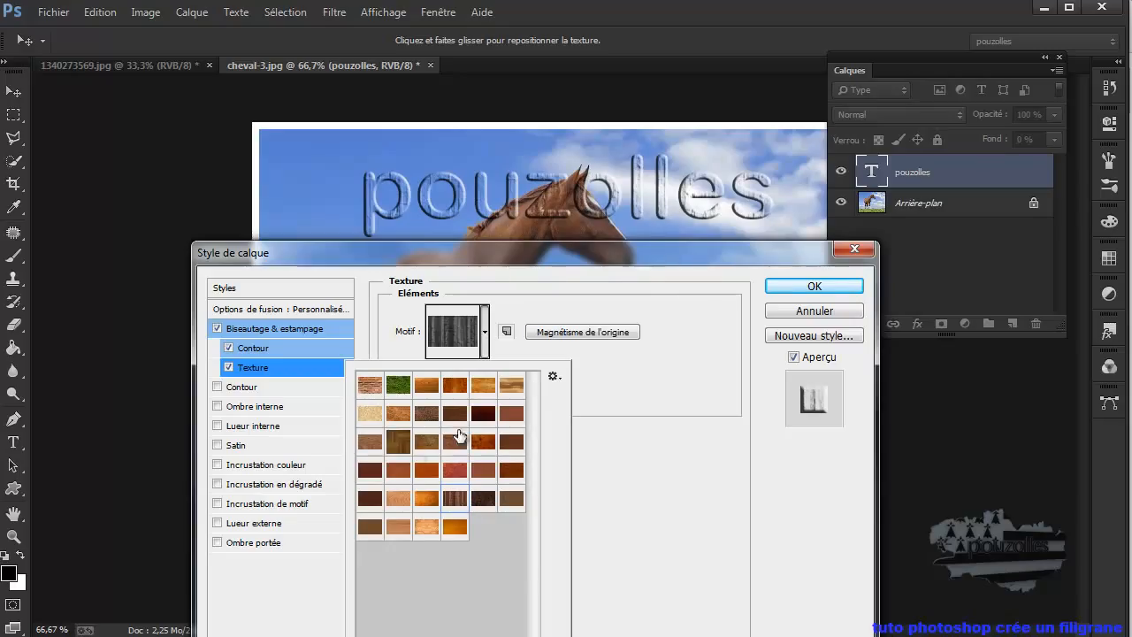
click(398, 390)
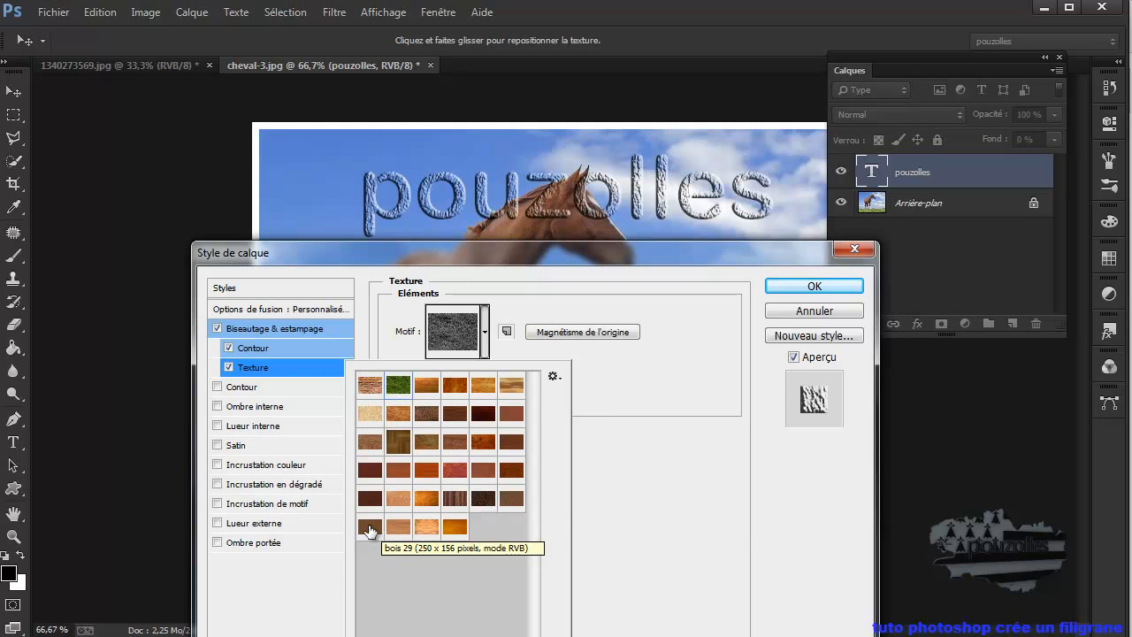
click(519, 390)
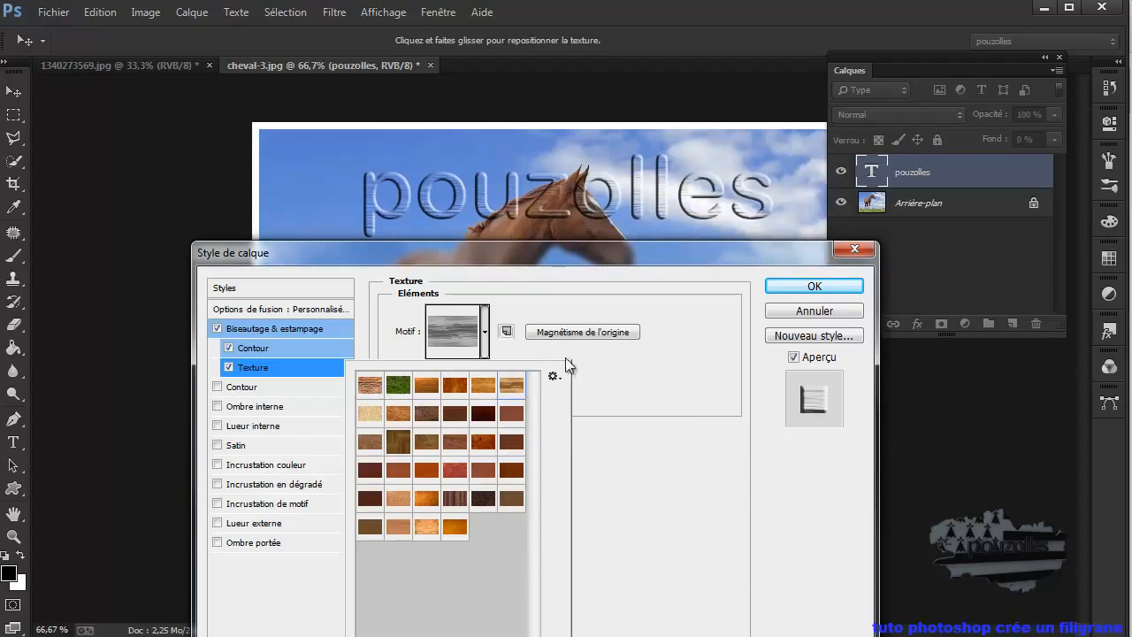
click(650, 369)
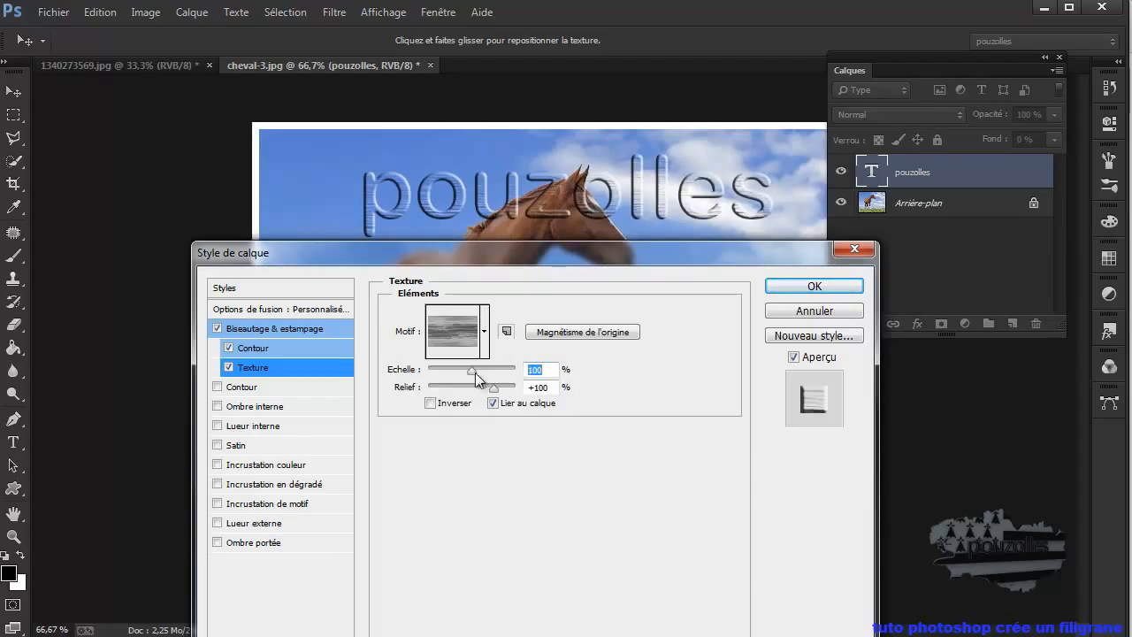
drag(474, 372, 473, 372)
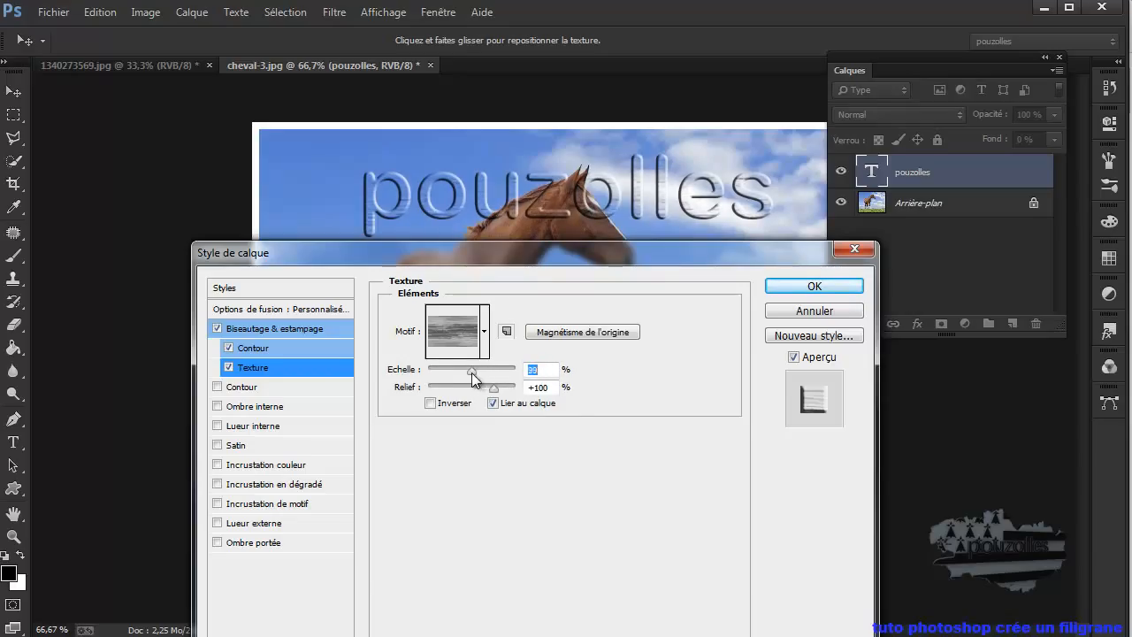
Step: Switch the bevel texture to the brick pattern with a scale of 45 % and a relief of +79 %
click(484, 331)
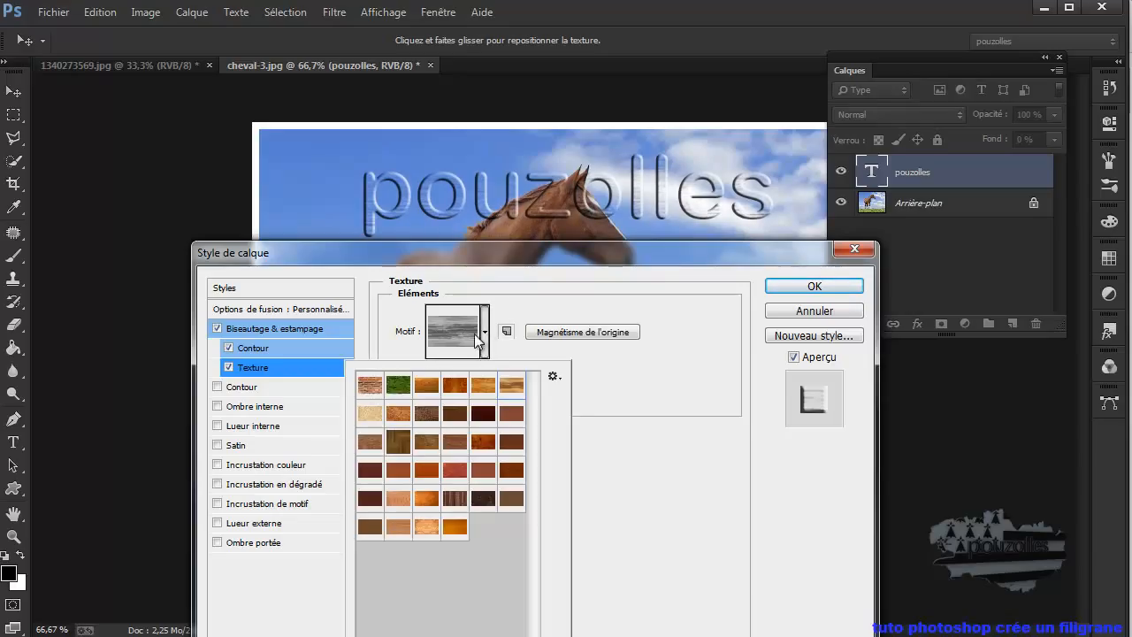
click(378, 383)
click(630, 375)
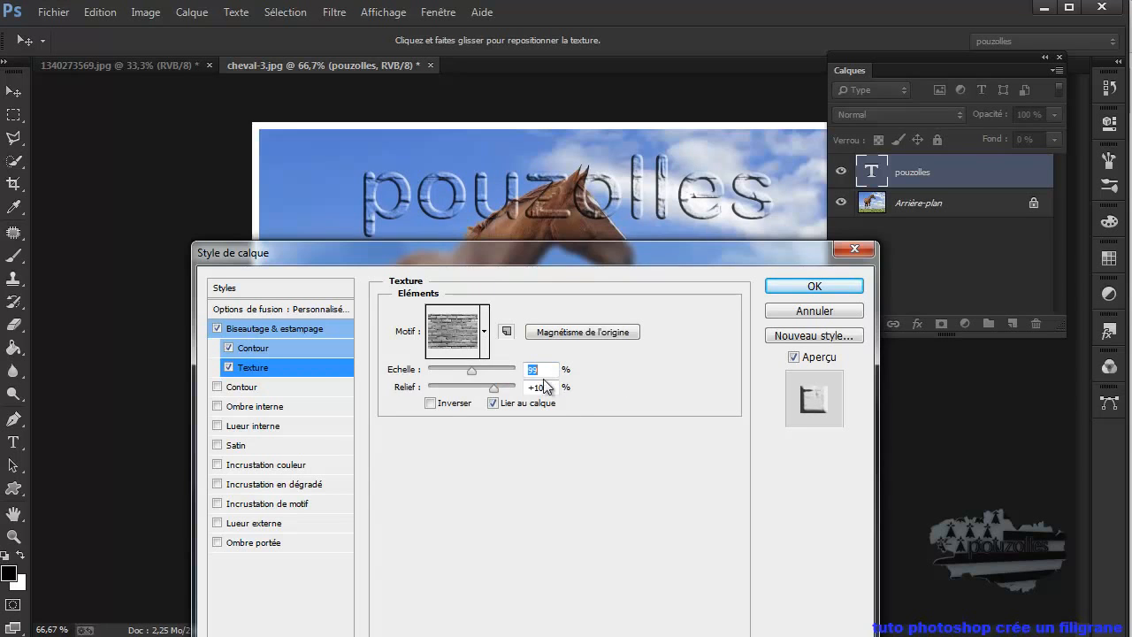
drag(471, 369, 448, 372)
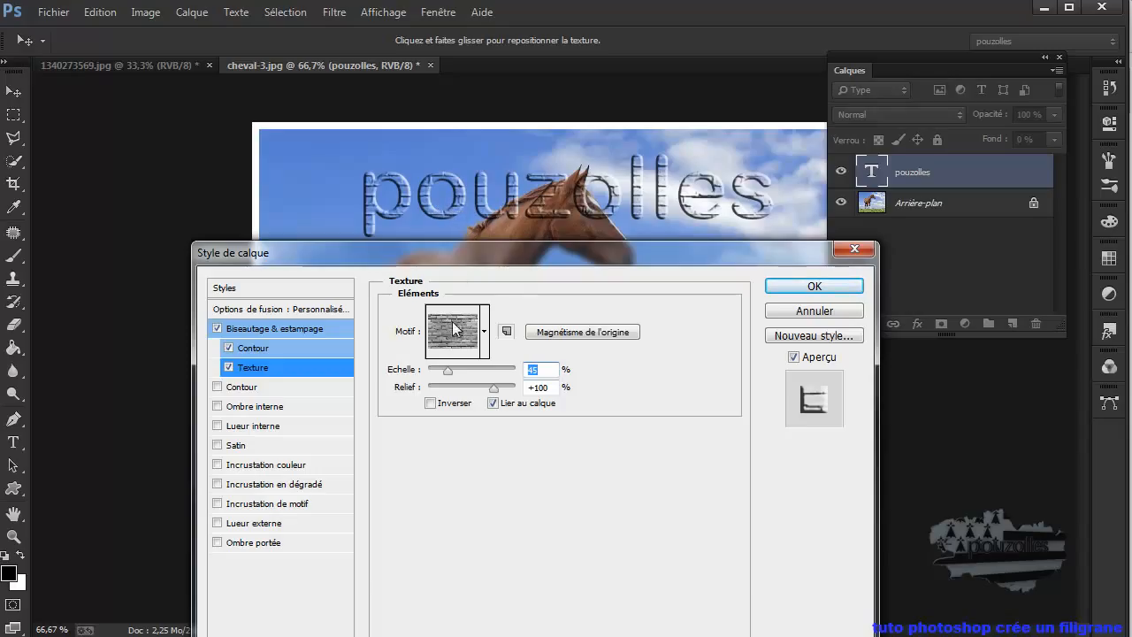
mouse_move(492, 387)
mouse_down()
mouse_move(469, 388)
mouse_move(488, 394)
mouse_up()
drag(509, 399, 489, 389)
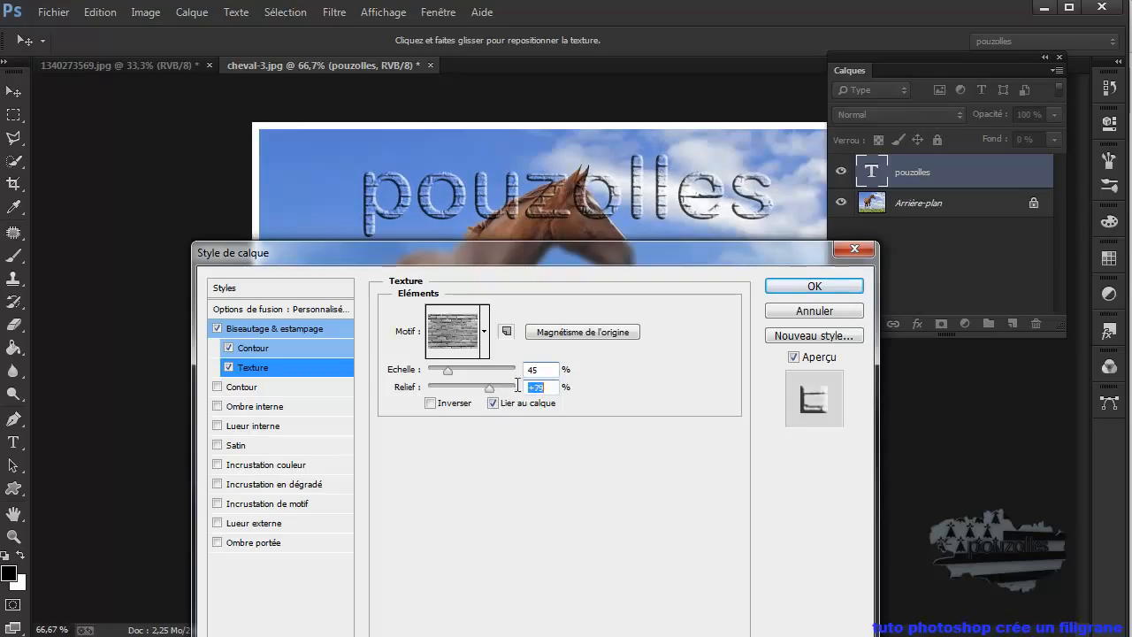
Step: Turn off both the Texture and the Contour of the bevel
click(229, 368)
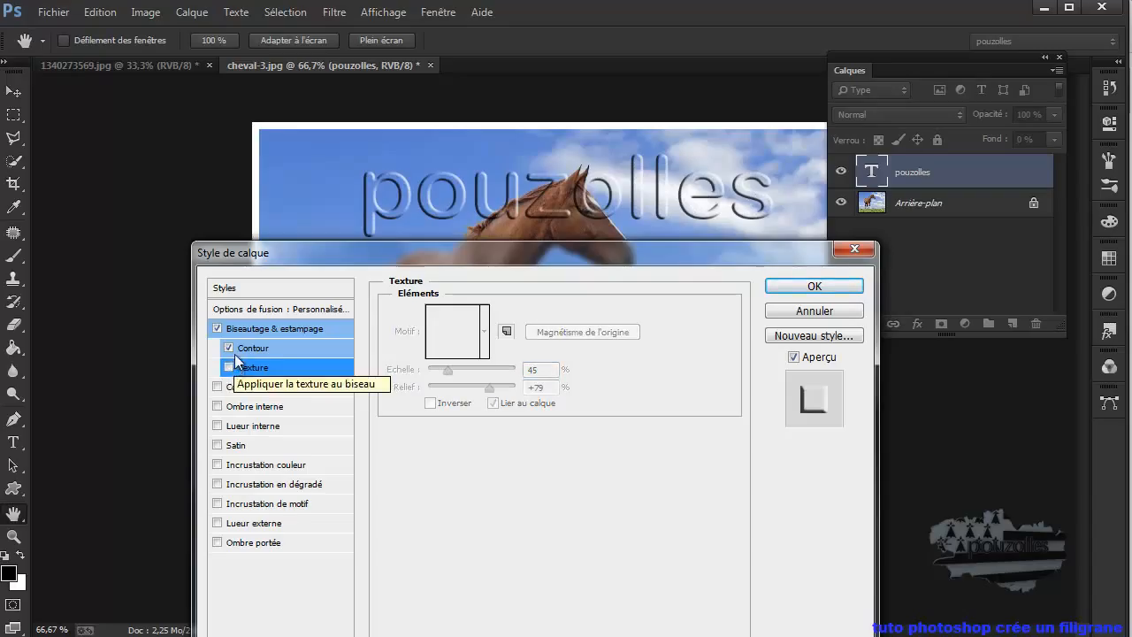
click(230, 348)
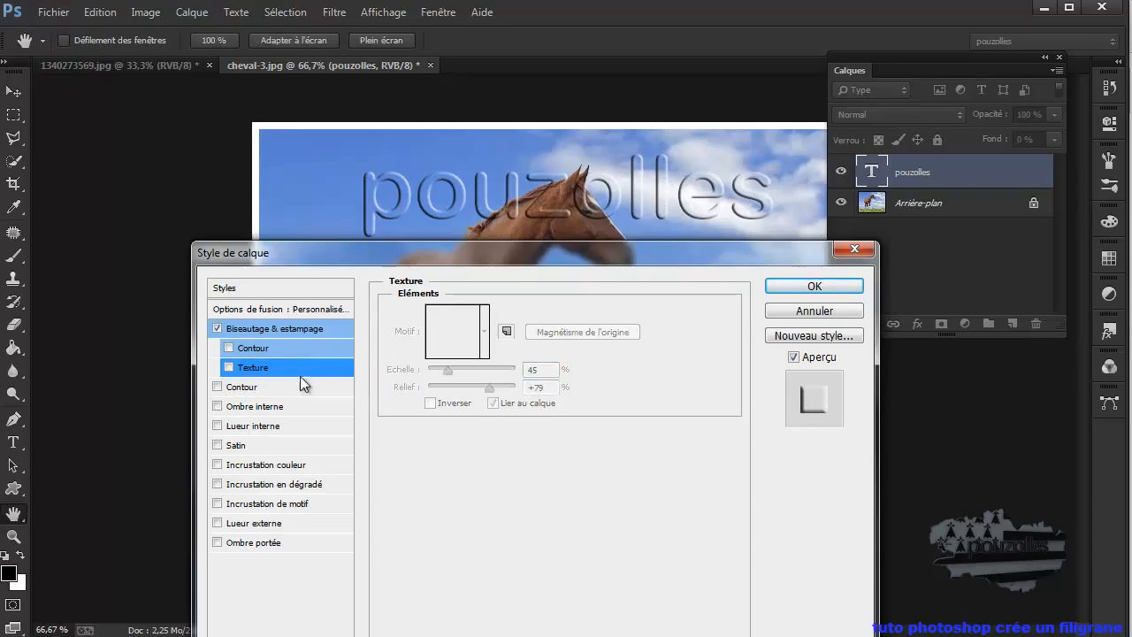
Step: Try a black outer Contour stroke on the text with a size of 2 px and Normal blending
click(247, 394)
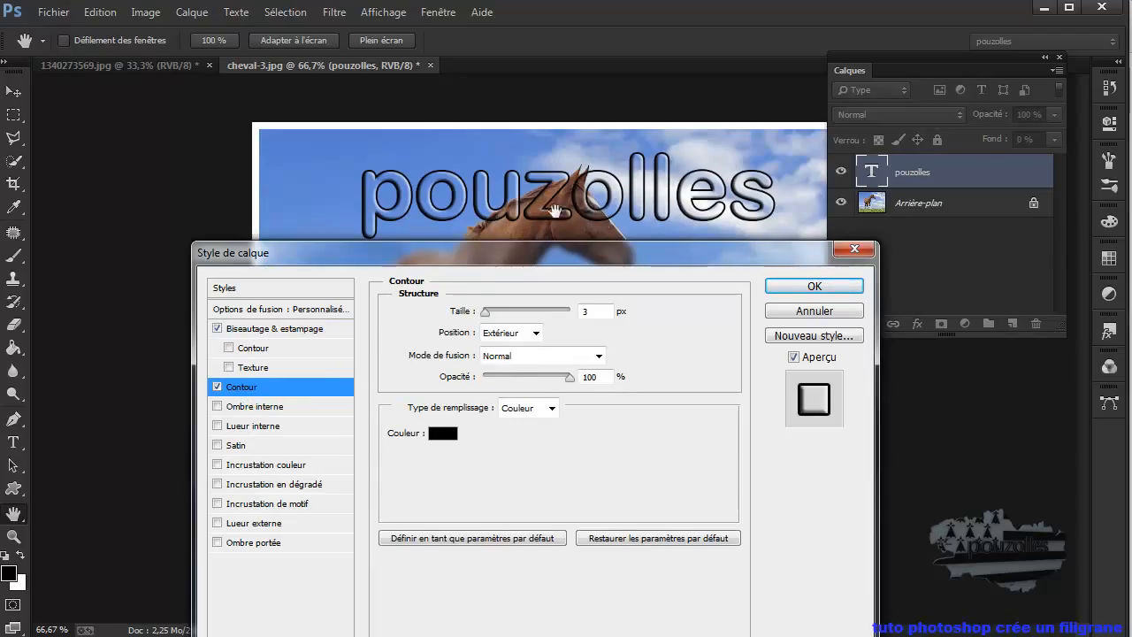
click(248, 393)
mouse_move(489, 317)
mouse_down()
mouse_move(526, 318)
mouse_move(485, 322)
mouse_up()
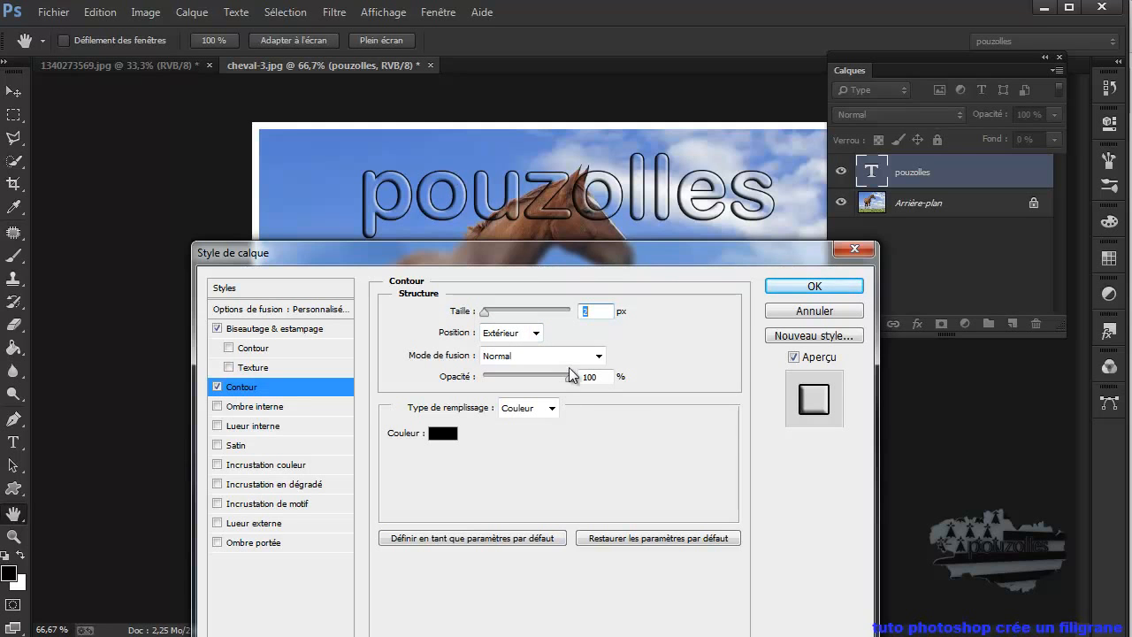
click(599, 356)
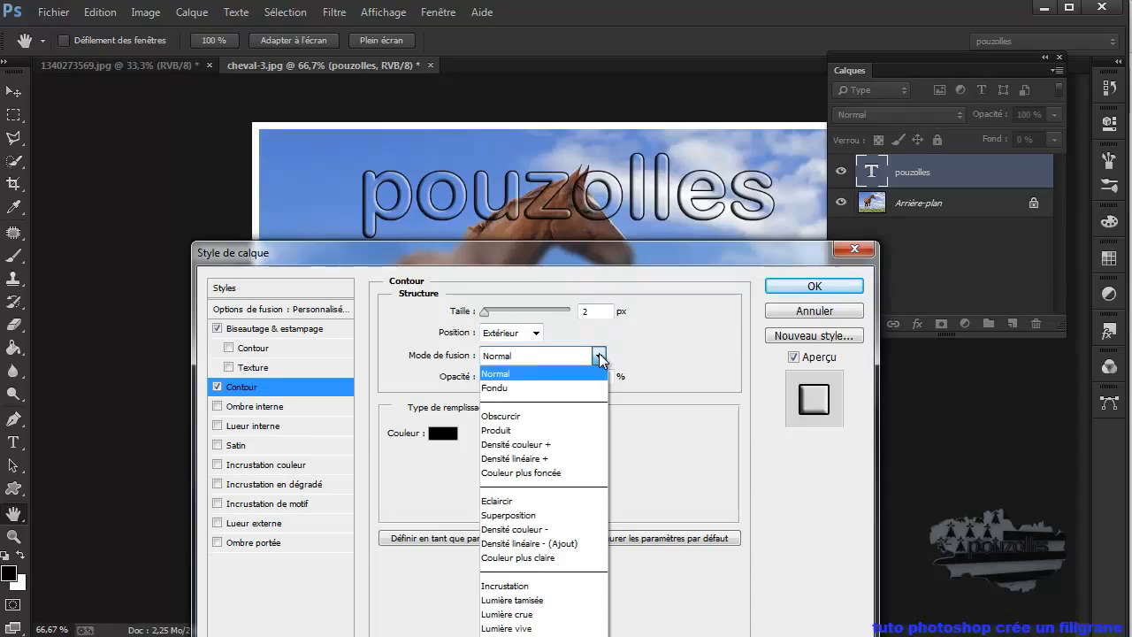
click(600, 357)
Step: Try the Intérieur and Centre positions for the text's stroke and turn the stroke off
click(536, 333)
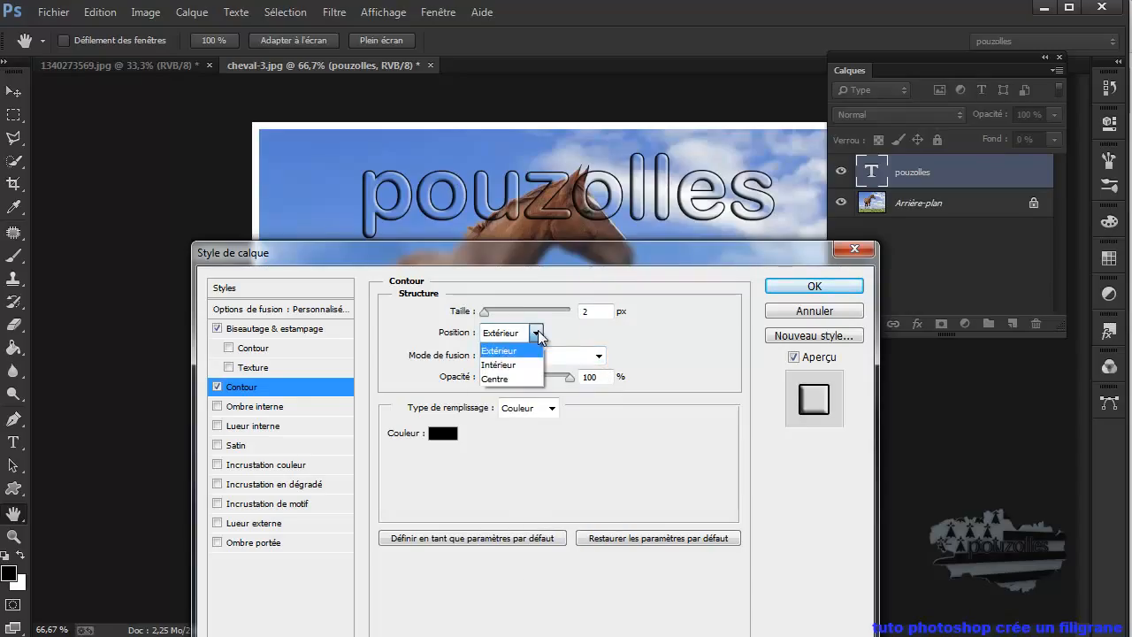
click(523, 365)
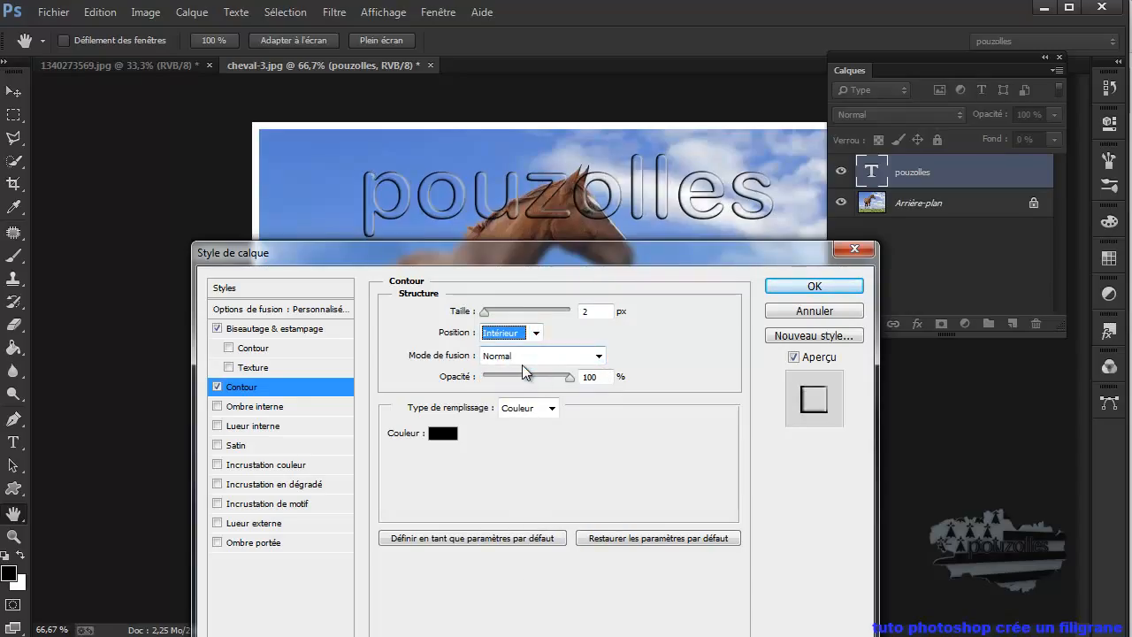
click(536, 333)
click(524, 379)
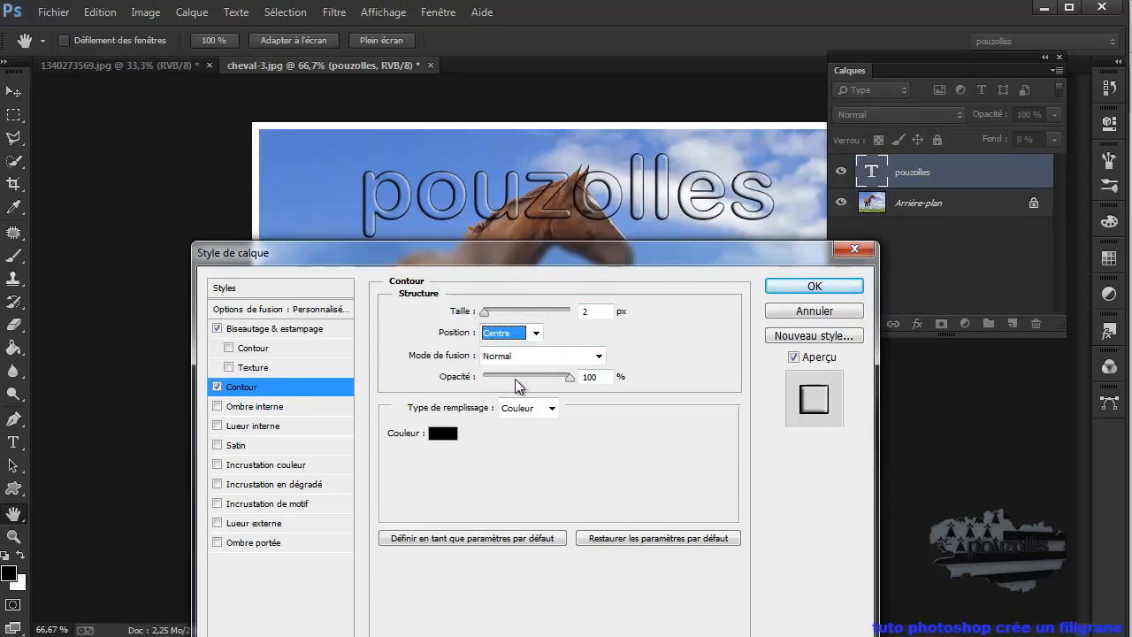
click(217, 388)
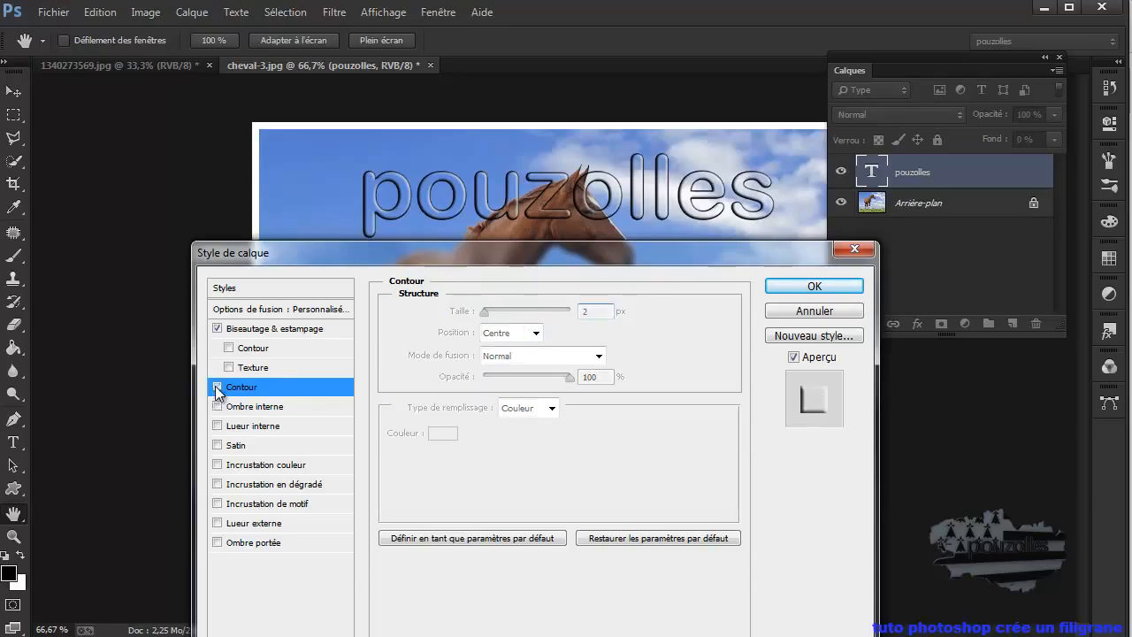
Step: Try the Ombre interne effect on the text, toggling it on and off to compare, and leave it disabled
click(262, 411)
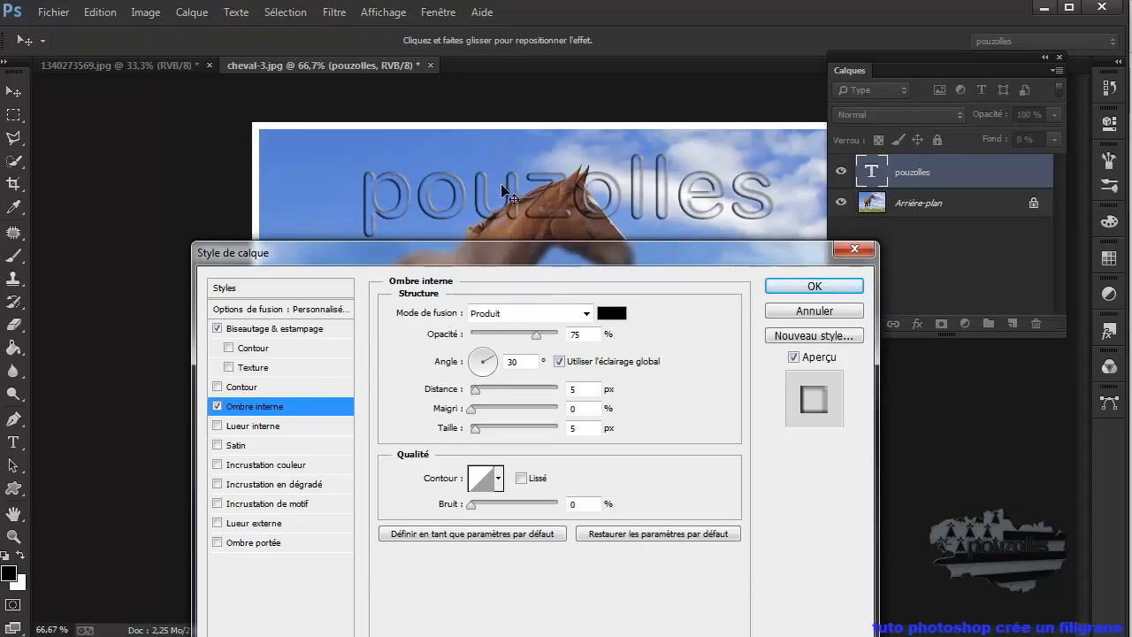
click(217, 408)
click(217, 407)
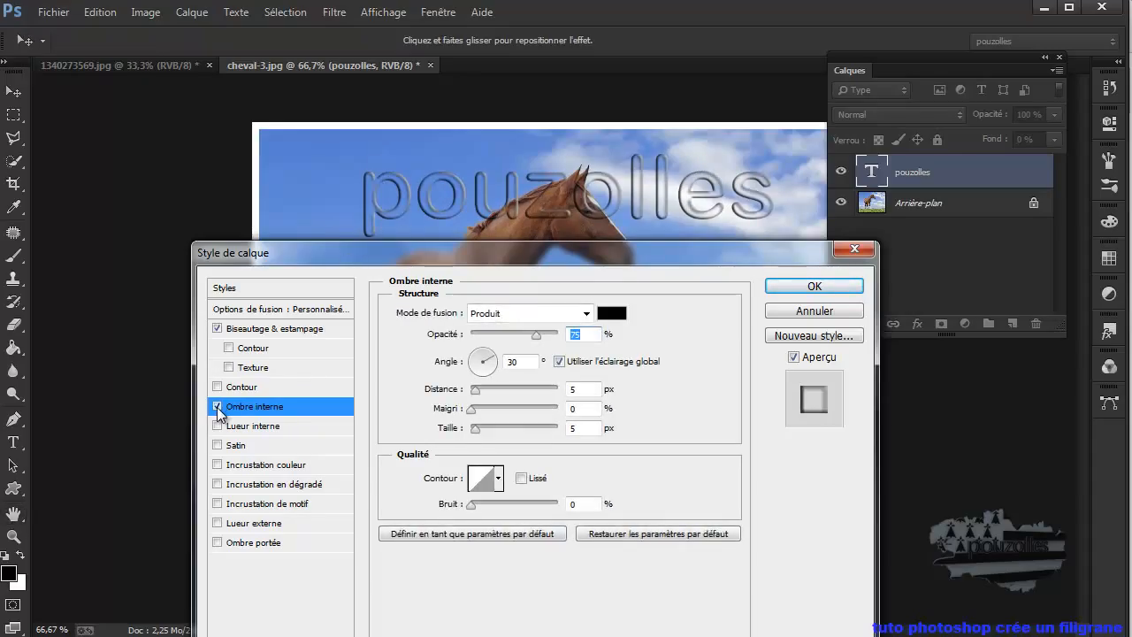
click(217, 408)
click(217, 408)
click(220, 408)
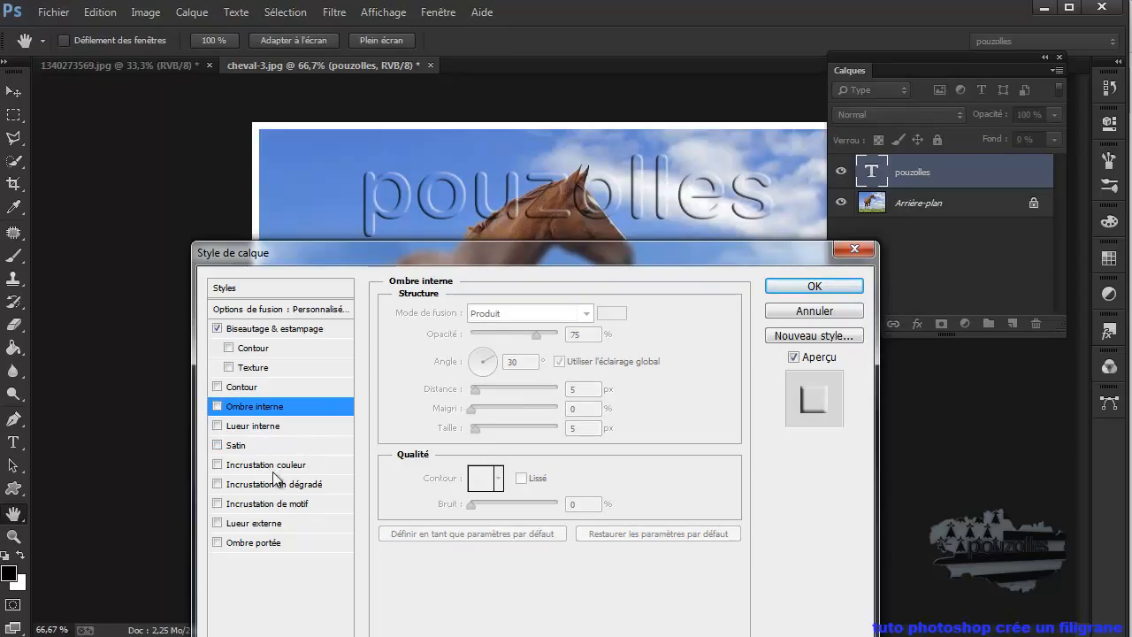
Step: Try a red-to-green gradient overlay and a pattern overlay on the text, turning each one off again
click(217, 485)
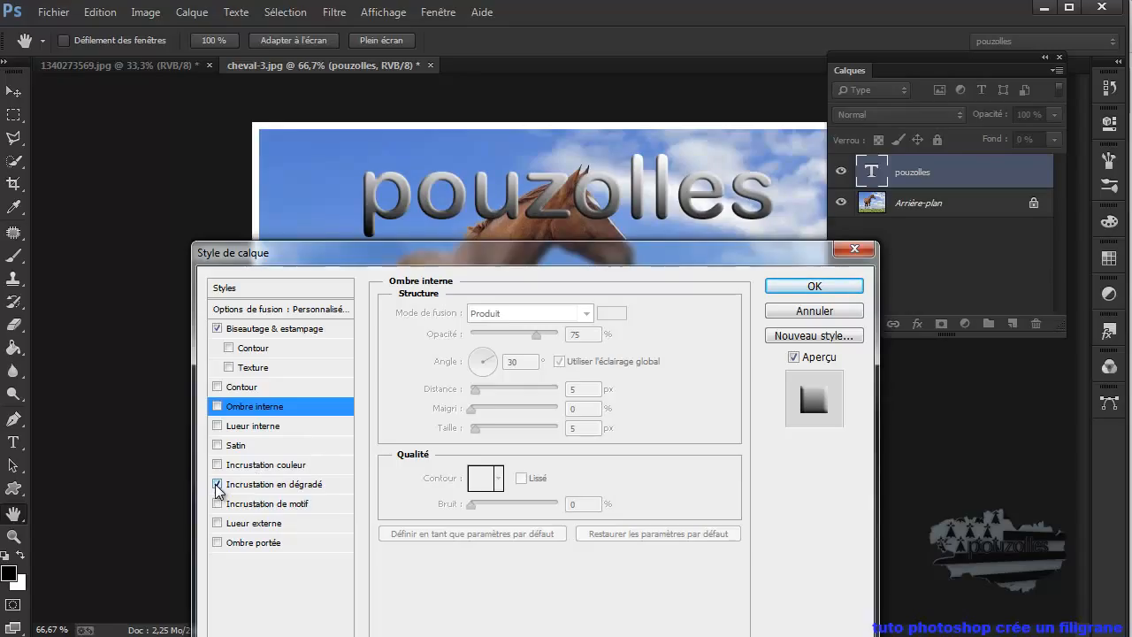
click(251, 485)
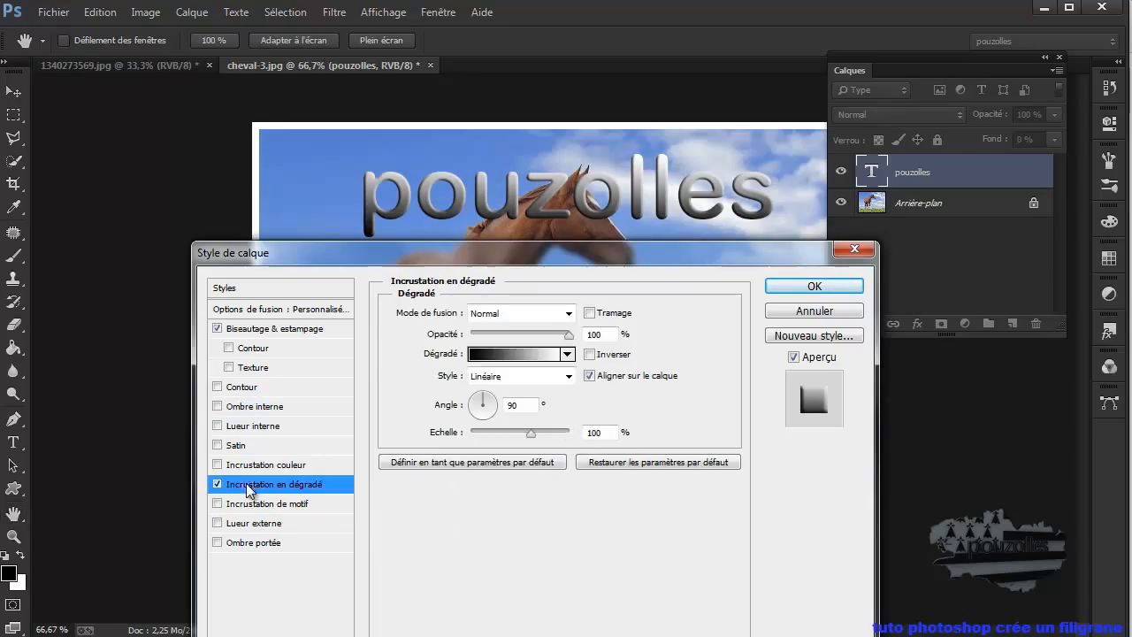
click(567, 354)
click(520, 389)
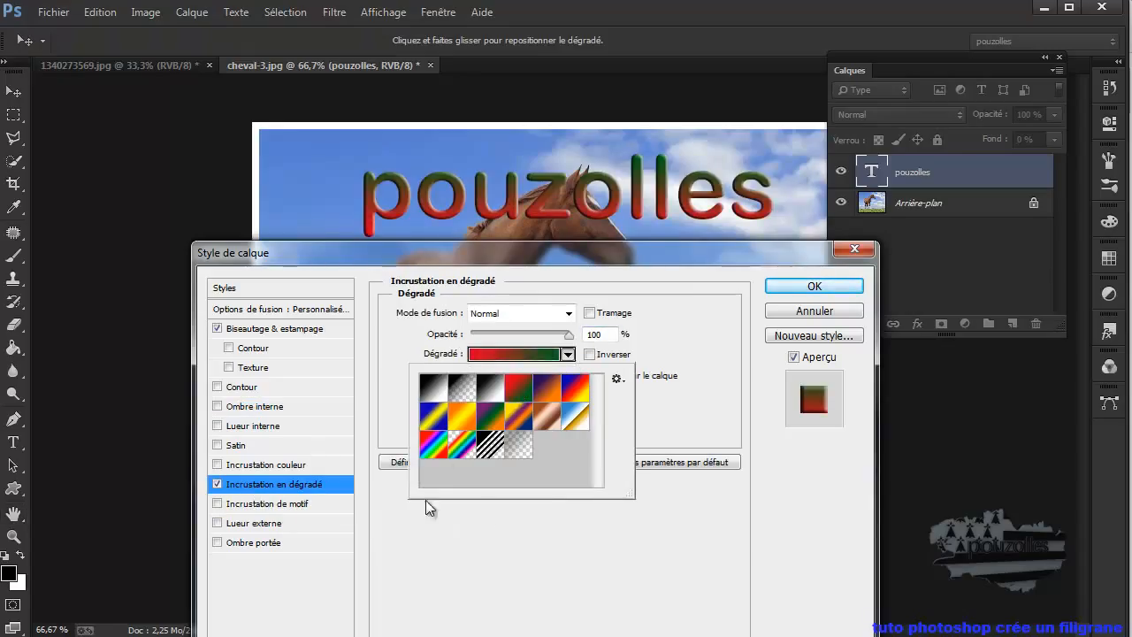
click(218, 485)
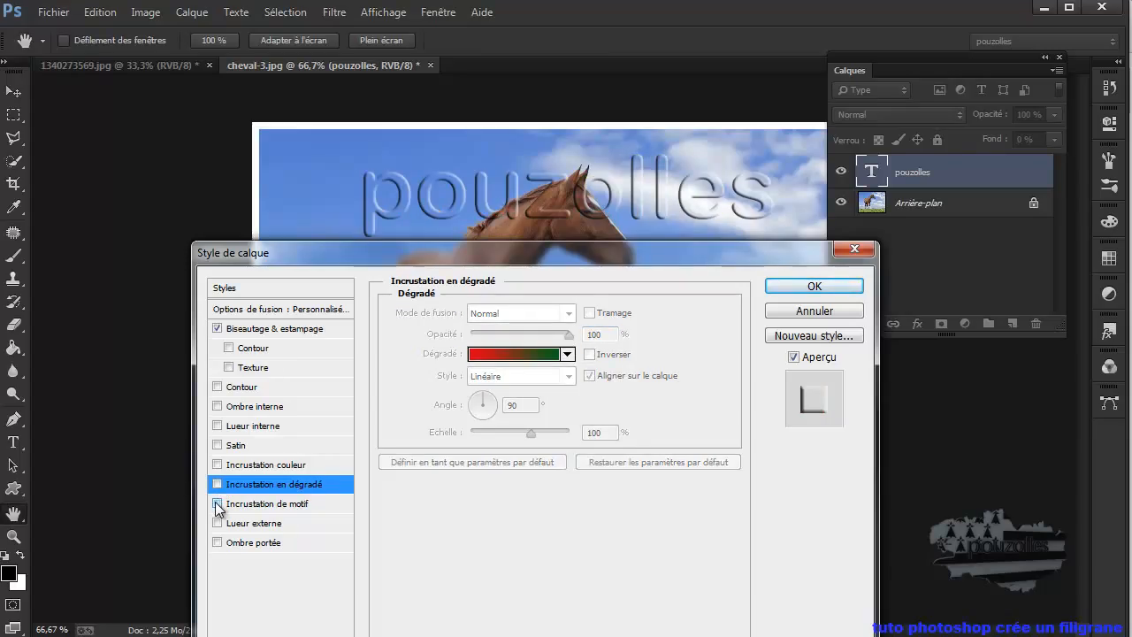
click(218, 504)
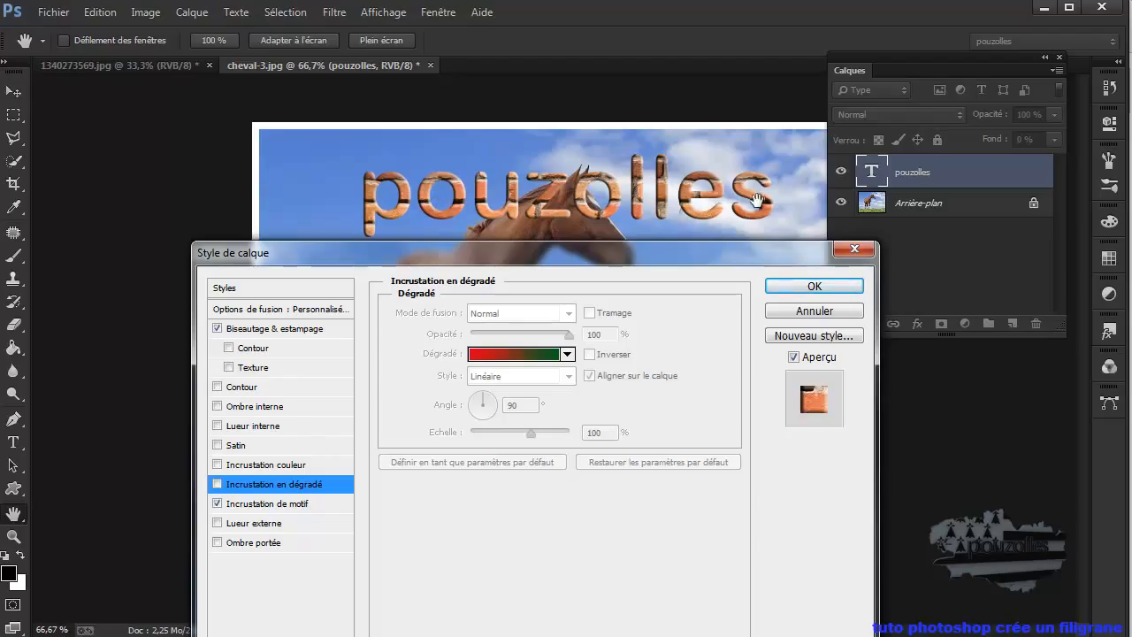
click(218, 504)
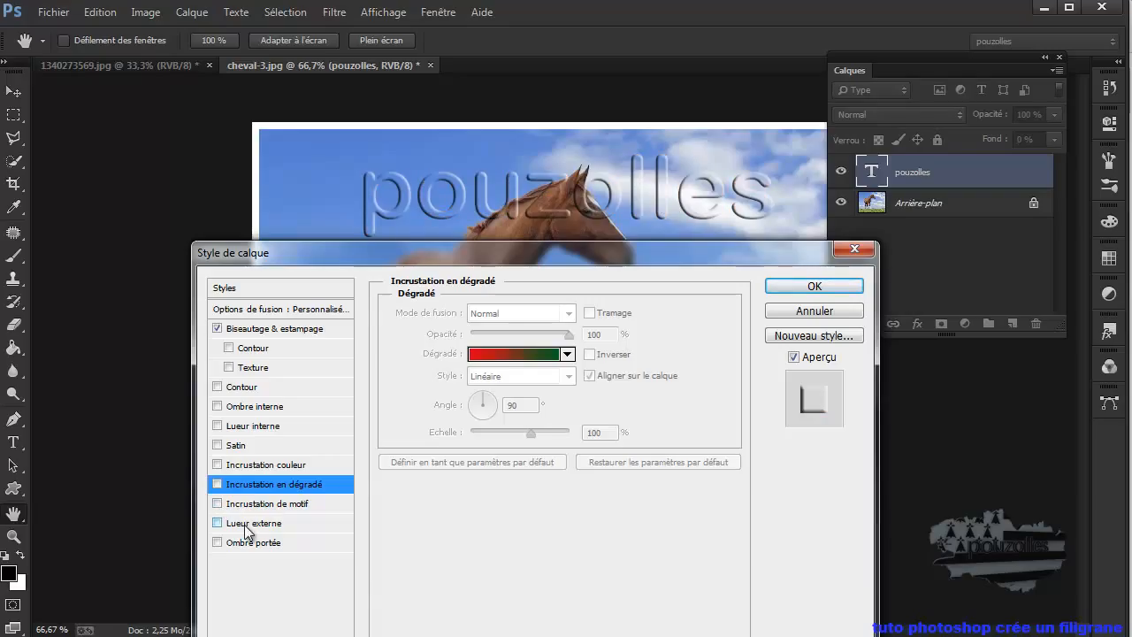
Step: Try a blue Lueur externe around the text and turn the effect off
click(243, 524)
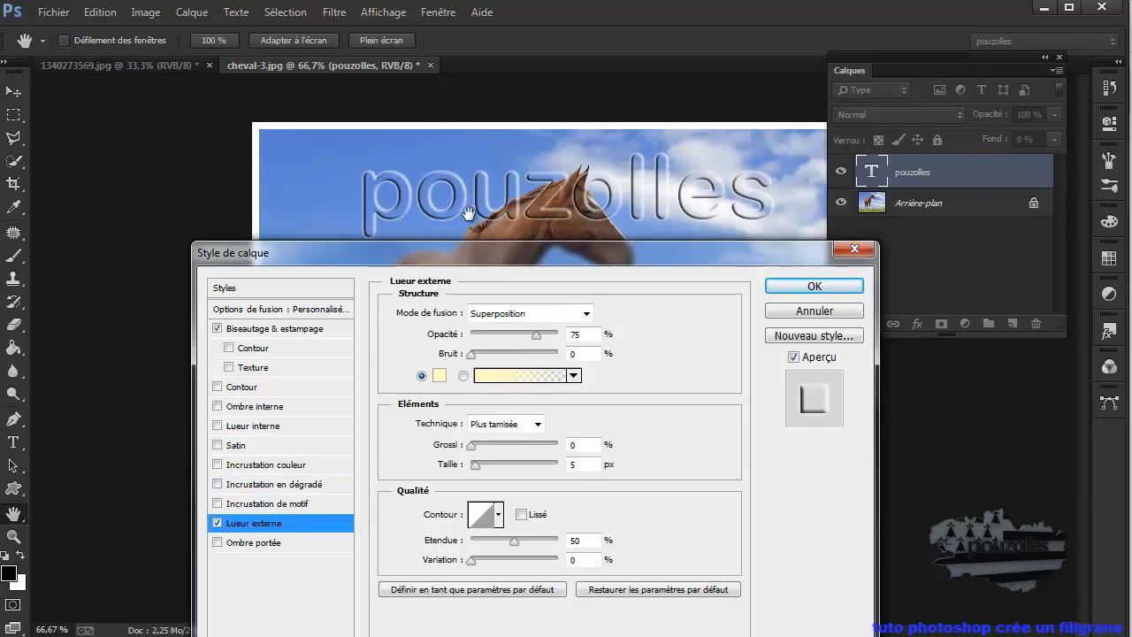
click(441, 375)
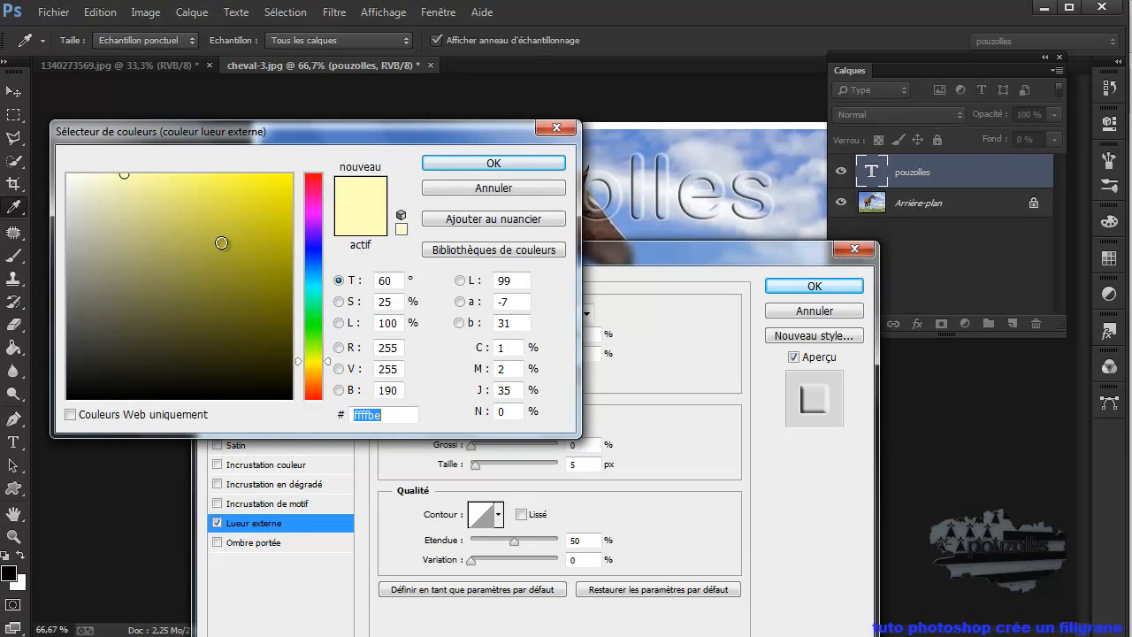
click(313, 254)
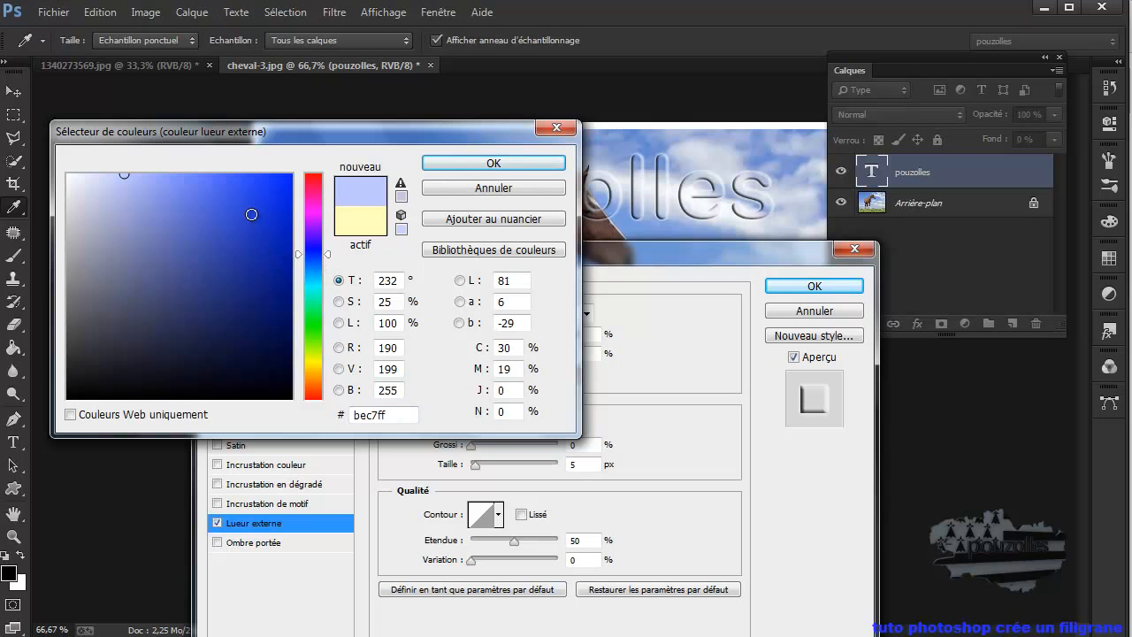
click(228, 189)
click(229, 194)
click(493, 163)
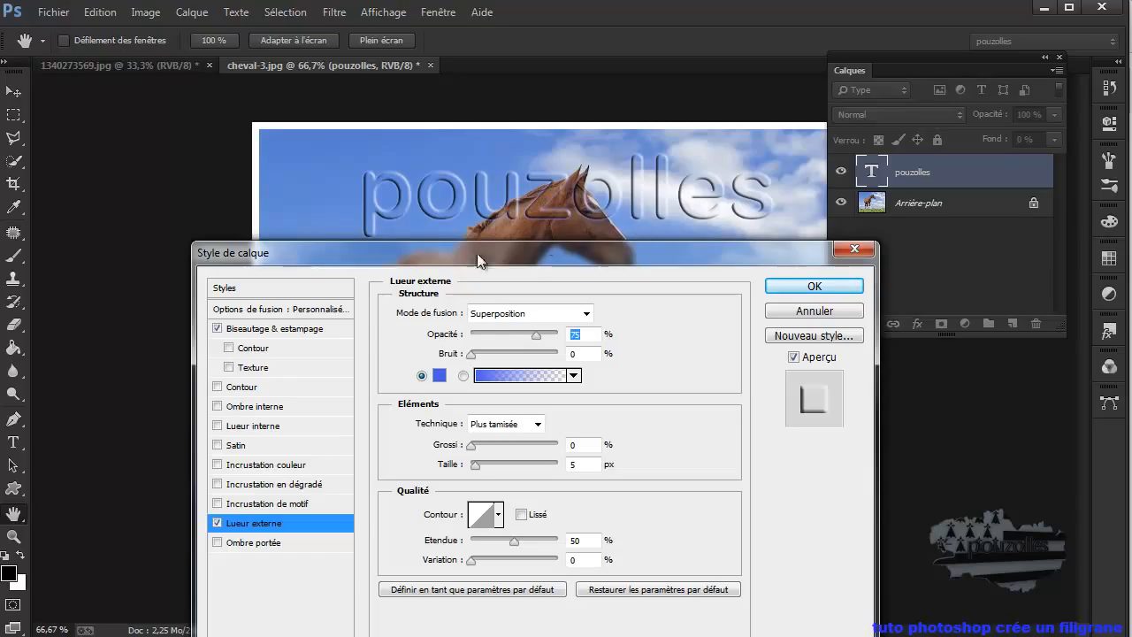
click(216, 523)
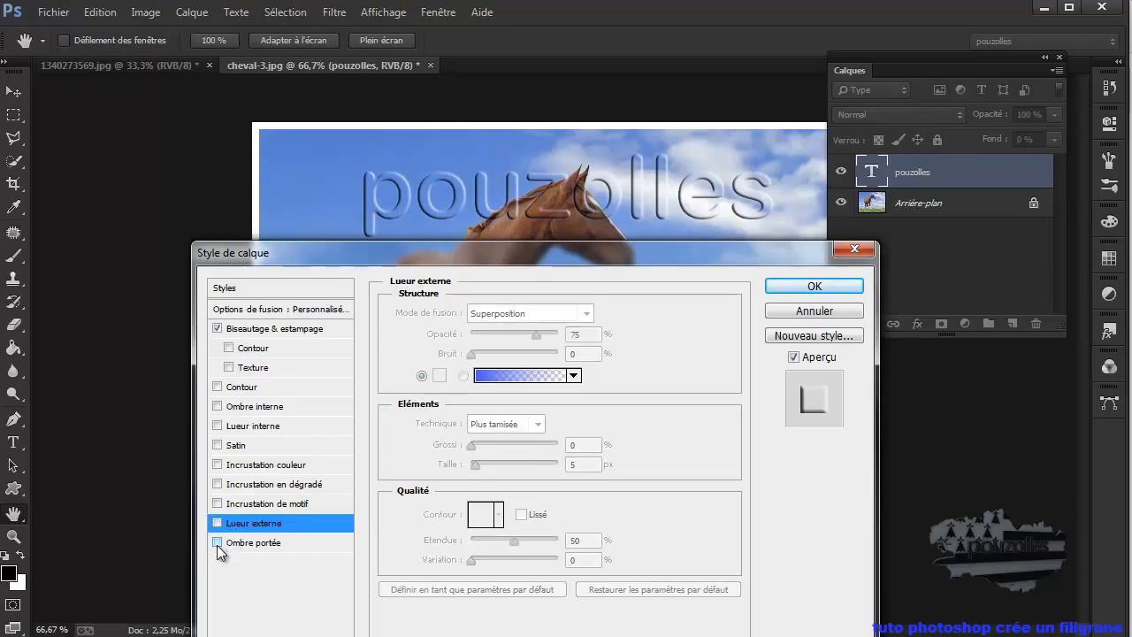
Step: Enable the Ombre portée on the text and set its colour to a bright blue with a hue of 230°
click(216, 544)
click(242, 541)
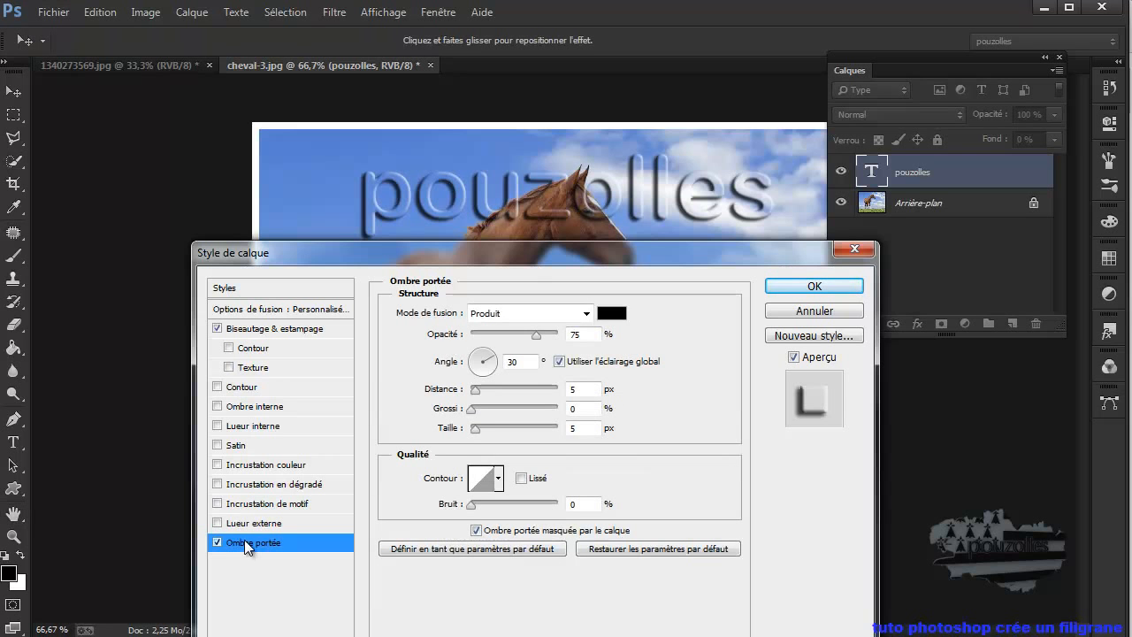
click(611, 313)
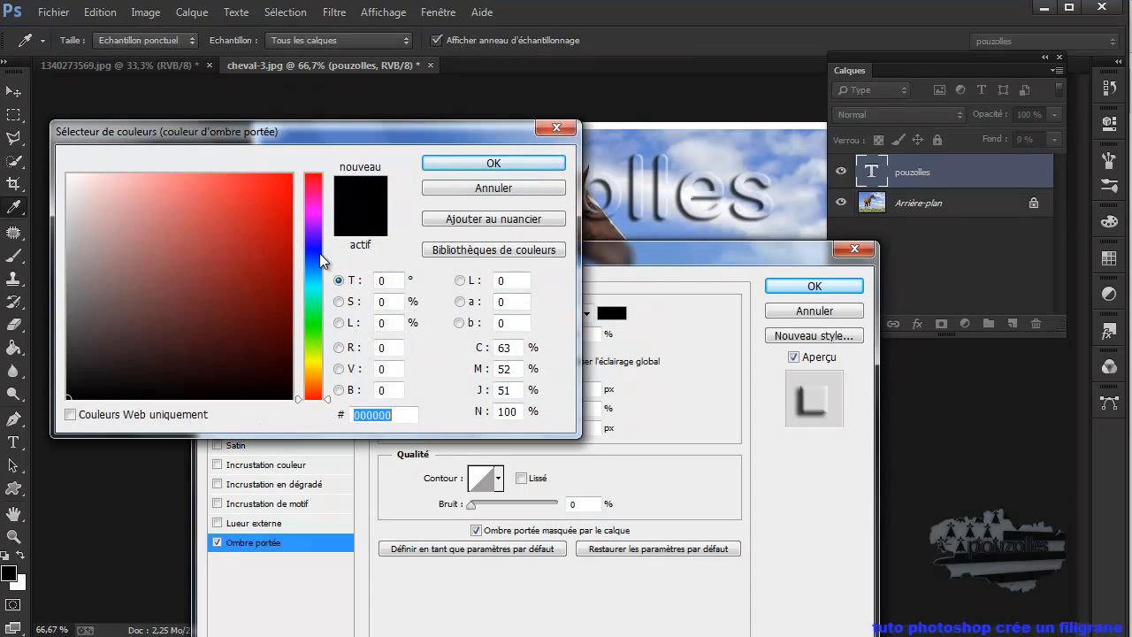
click(319, 255)
click(265, 194)
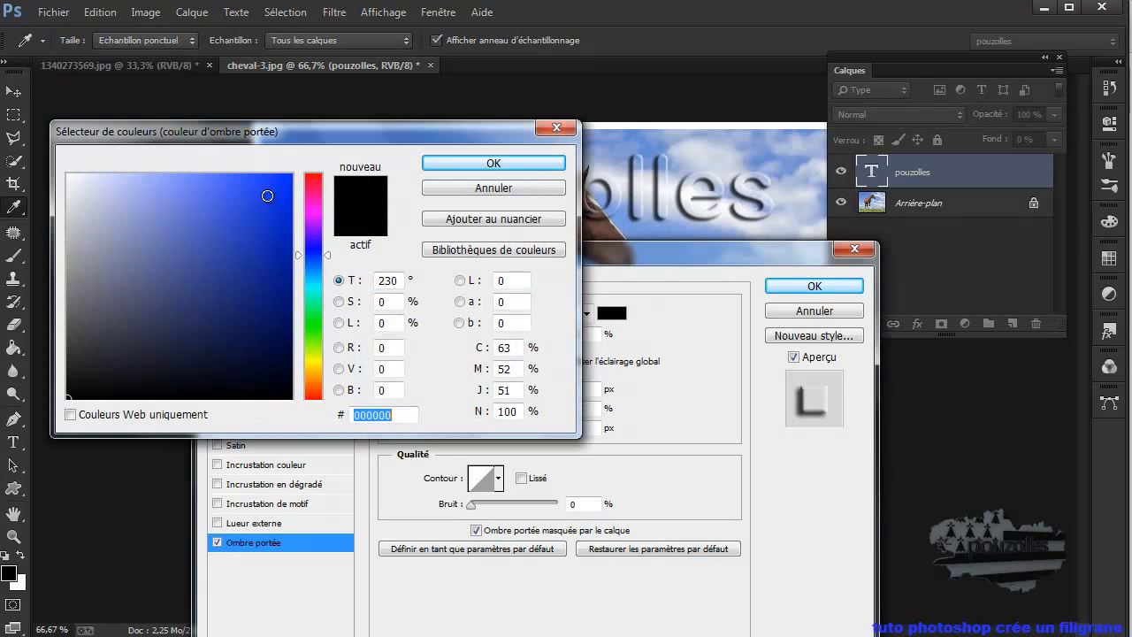
click(497, 165)
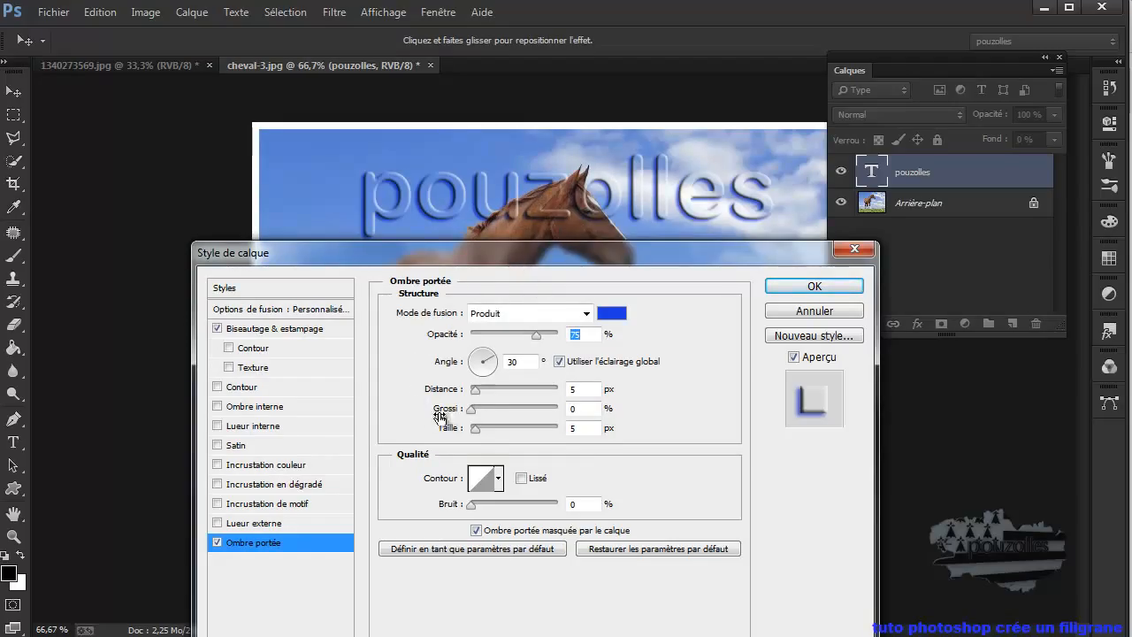
Step: Set the drop shadow to distance 2 px, spread 12 % and size 10 px, apply the style, and select the background layer
drag(486, 395, 479, 430)
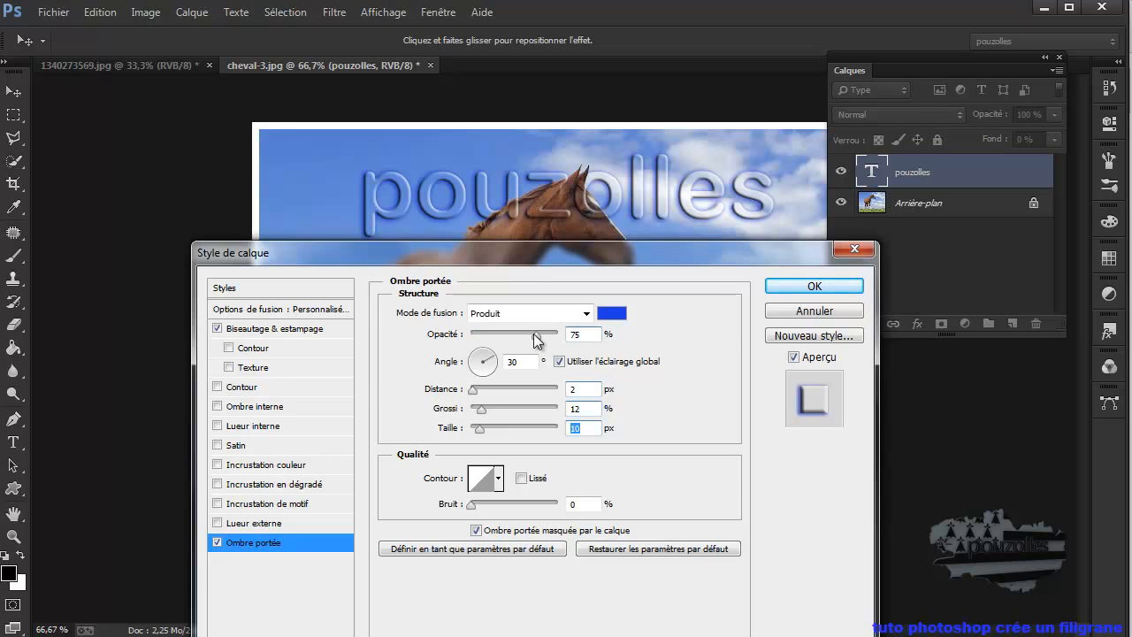
click(813, 288)
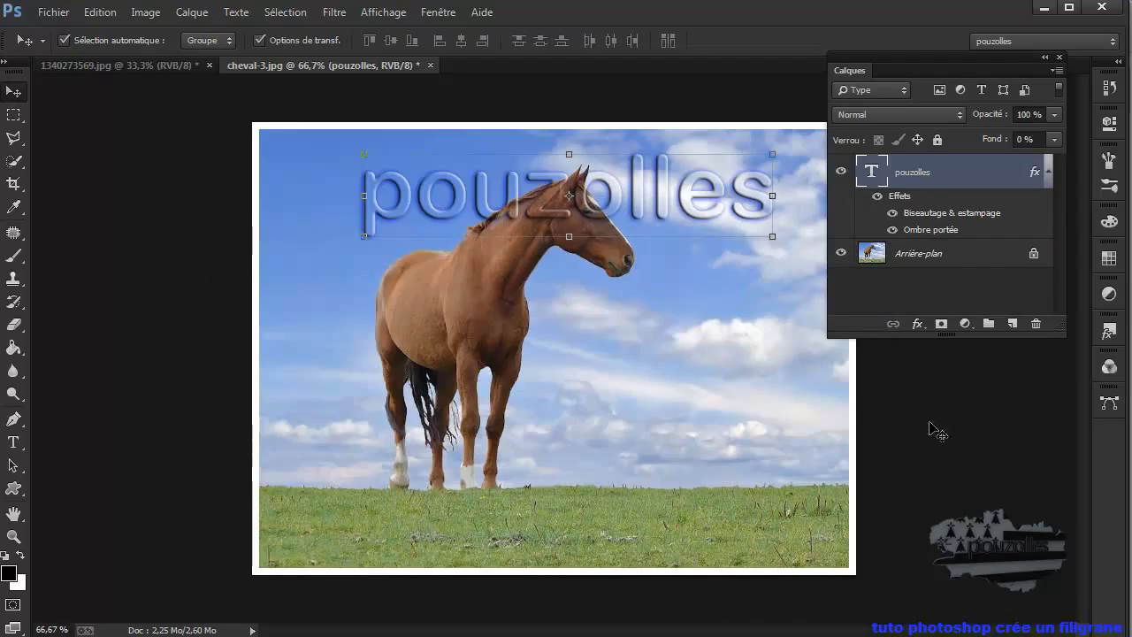
click(940, 255)
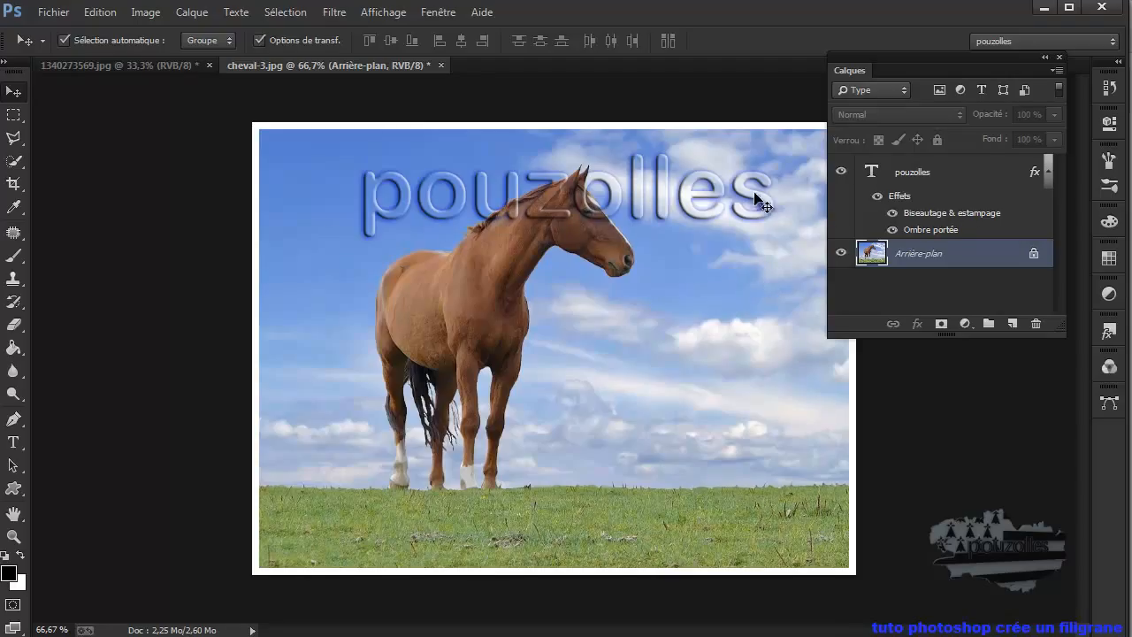
Step: Reopen the text's layer style, set the drop shadow's angle to 94°, try its noise setting and apply the style
double_click(938, 217)
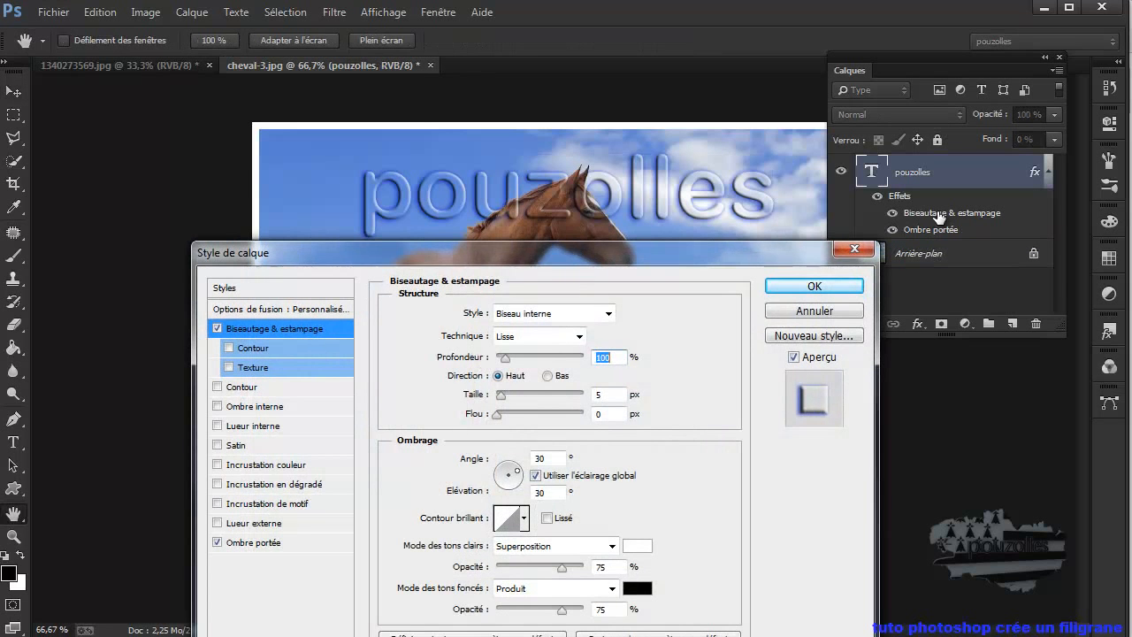
drag(727, 252, 745, 269)
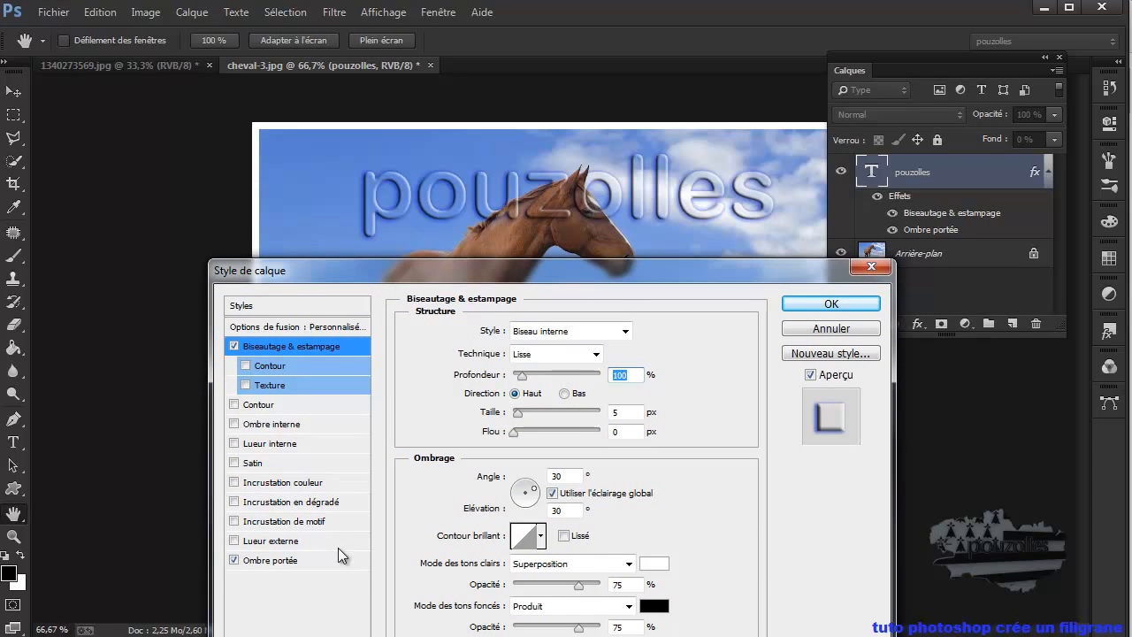
click(278, 561)
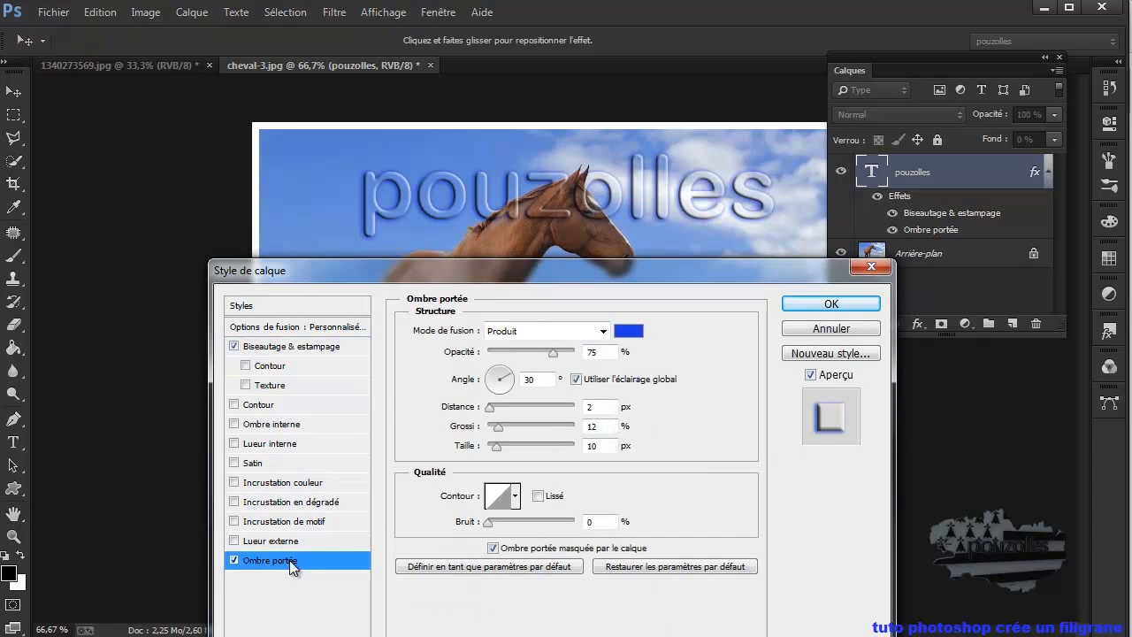
drag(510, 375, 499, 367)
click(499, 373)
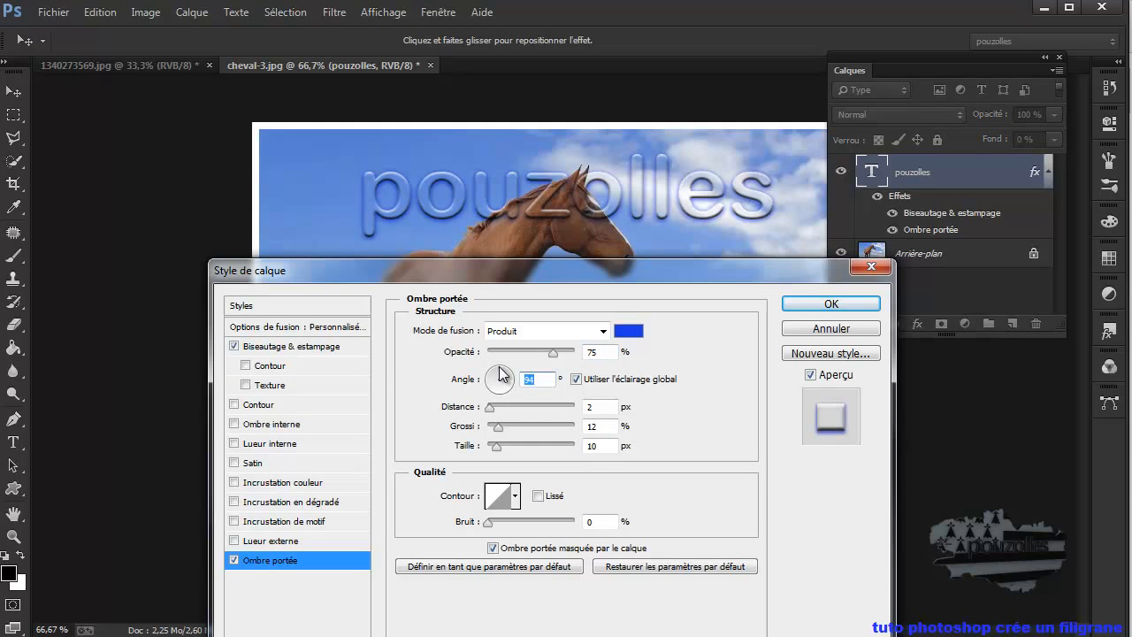
mouse_move(491, 523)
mouse_down()
mouse_move(578, 532)
mouse_move(497, 531)
mouse_up()
click(835, 307)
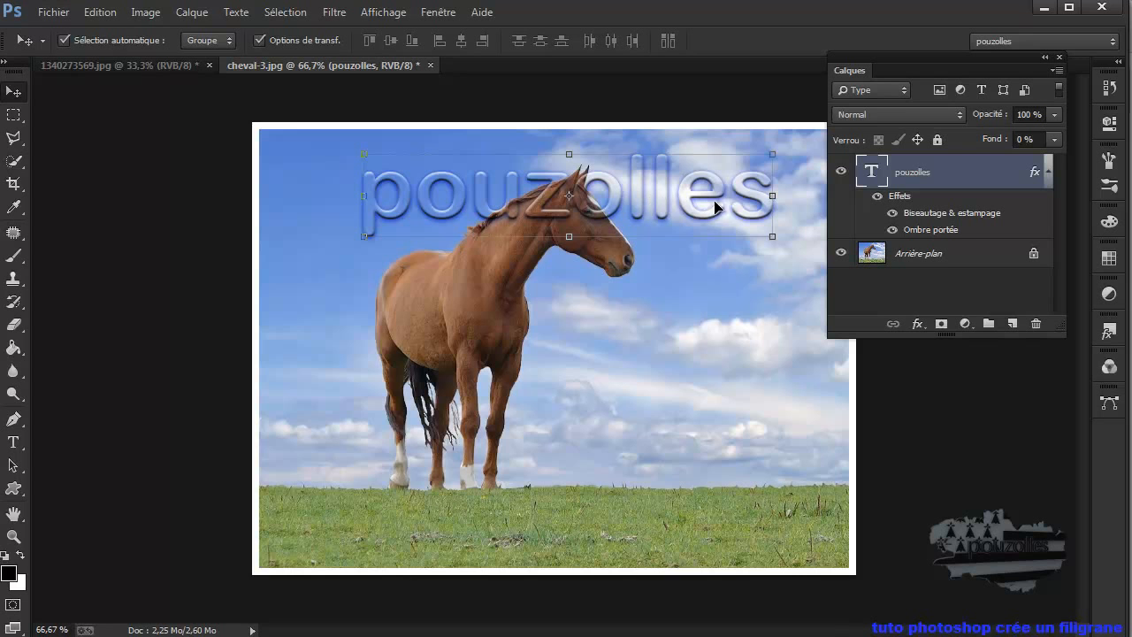
Step: Review the Biseautage & estampage settings in the text's layer style and close the dialog without changing anything
double_click(939, 220)
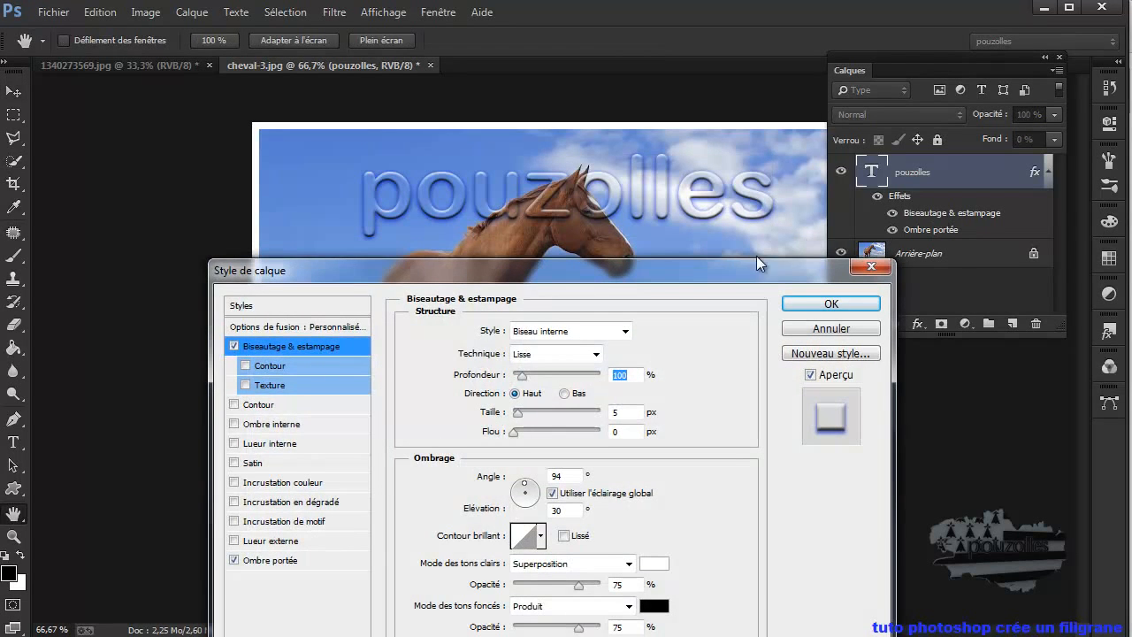
drag(707, 273, 653, 196)
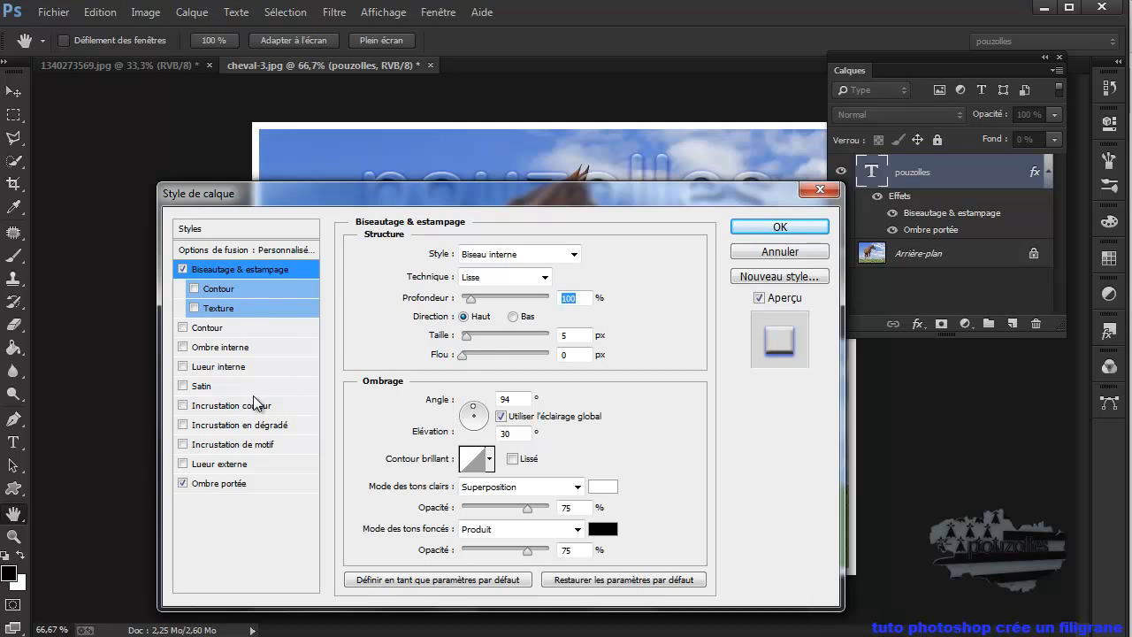
click(820, 189)
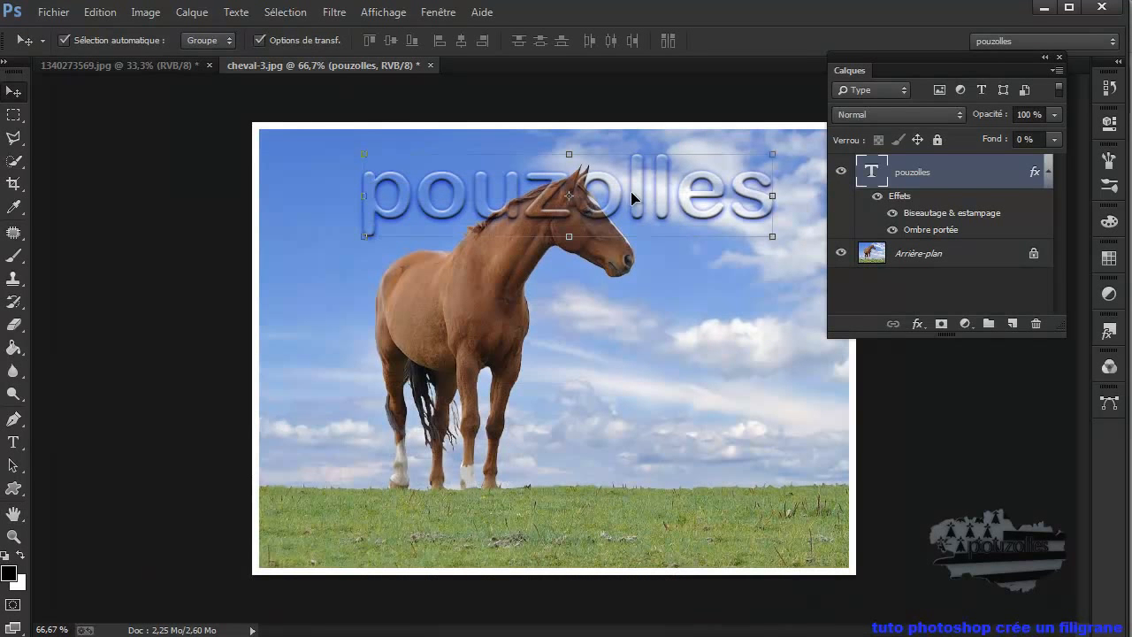
Step: Switch to Google Images in Chrome and look through the "carte postale" results for postcard examples
click(951, 504)
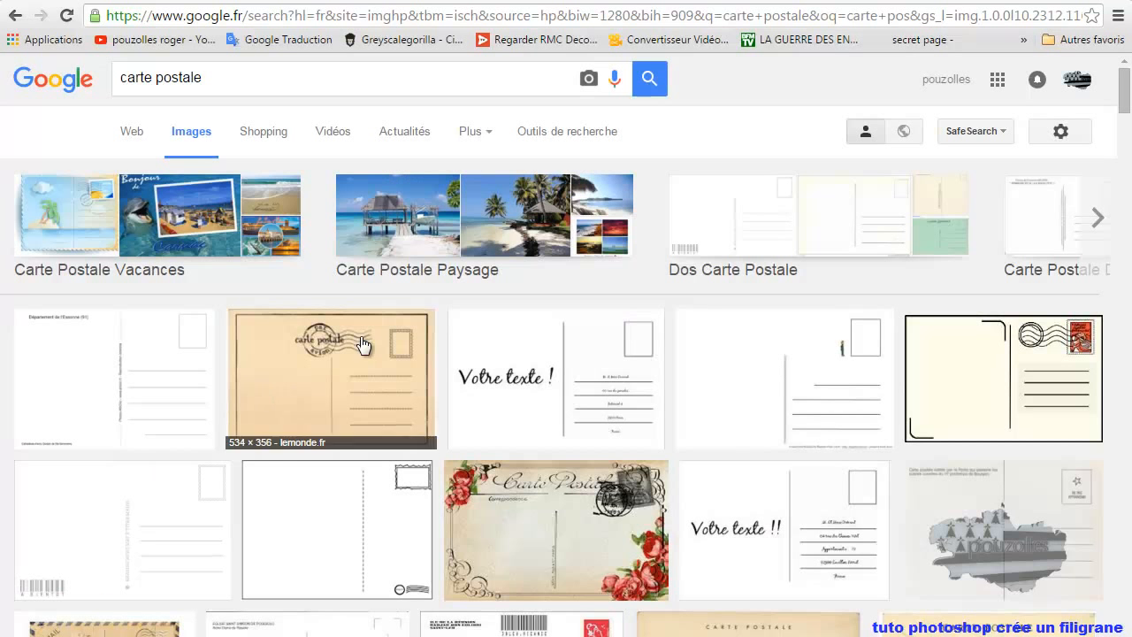
scroll(525, 306, down, 2)
scroll(528, 312, down, 15)
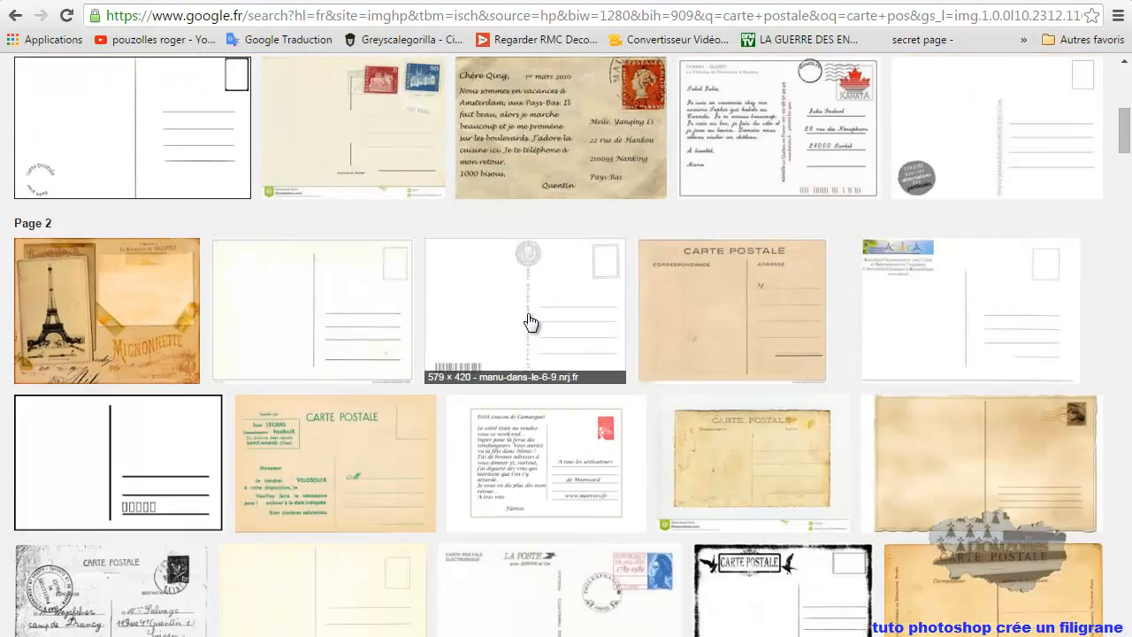
scroll(529, 322, down, 2)
scroll(528, 322, down, 1)
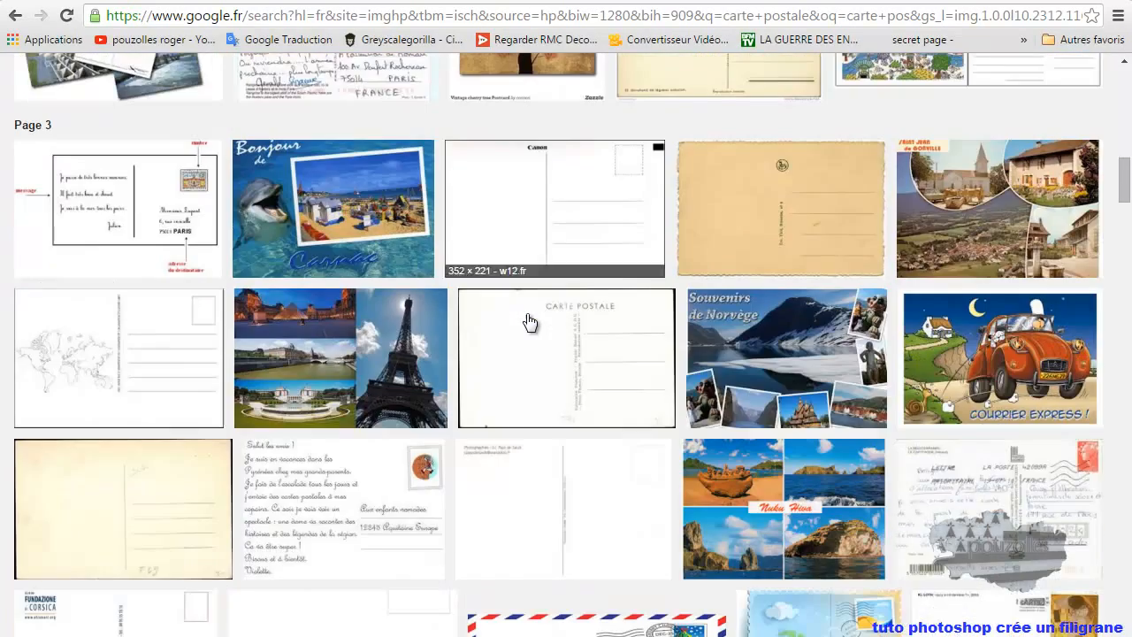
scroll(720, 376, down, 5)
scroll(509, 389, down, 1)
scroll(414, 387, down, 9)
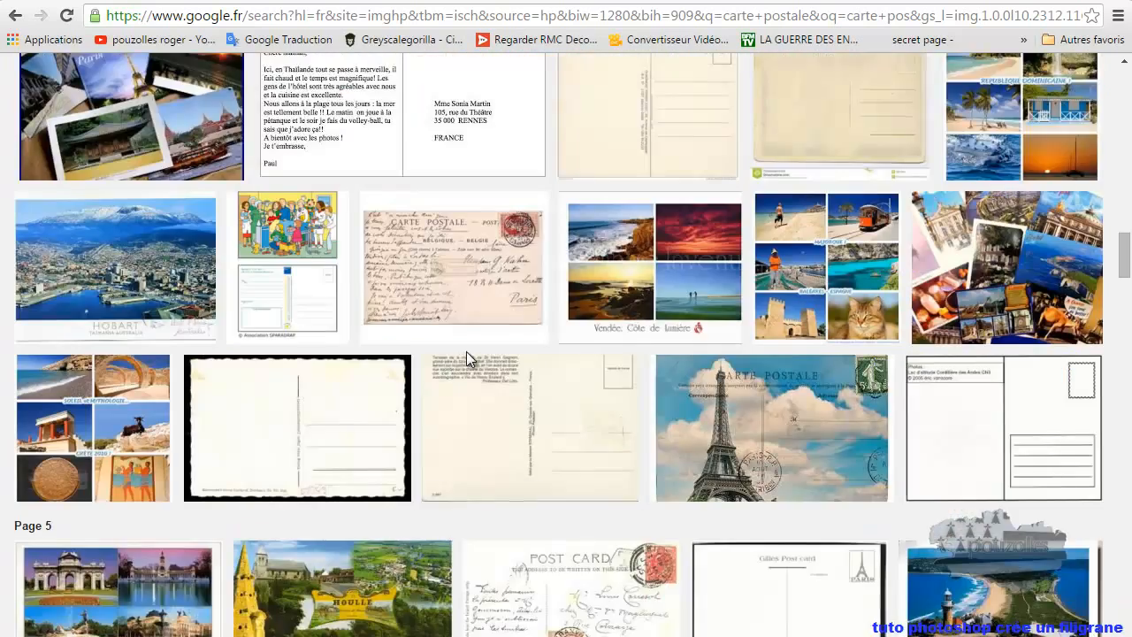
scroll(465, 351, down, 10)
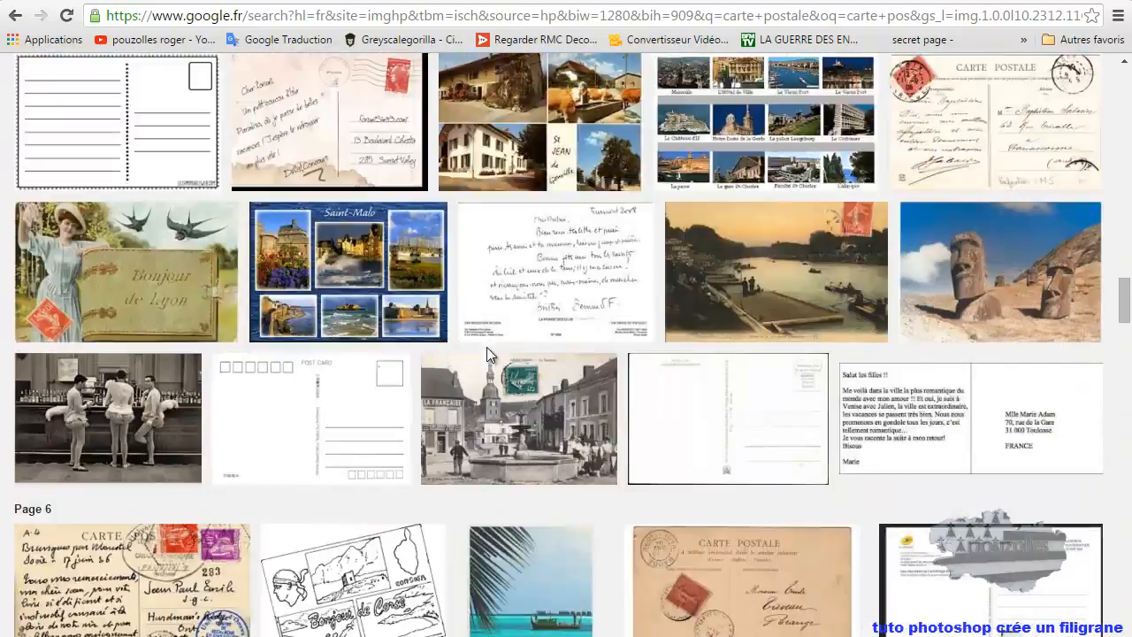
scroll(489, 354, down, 9)
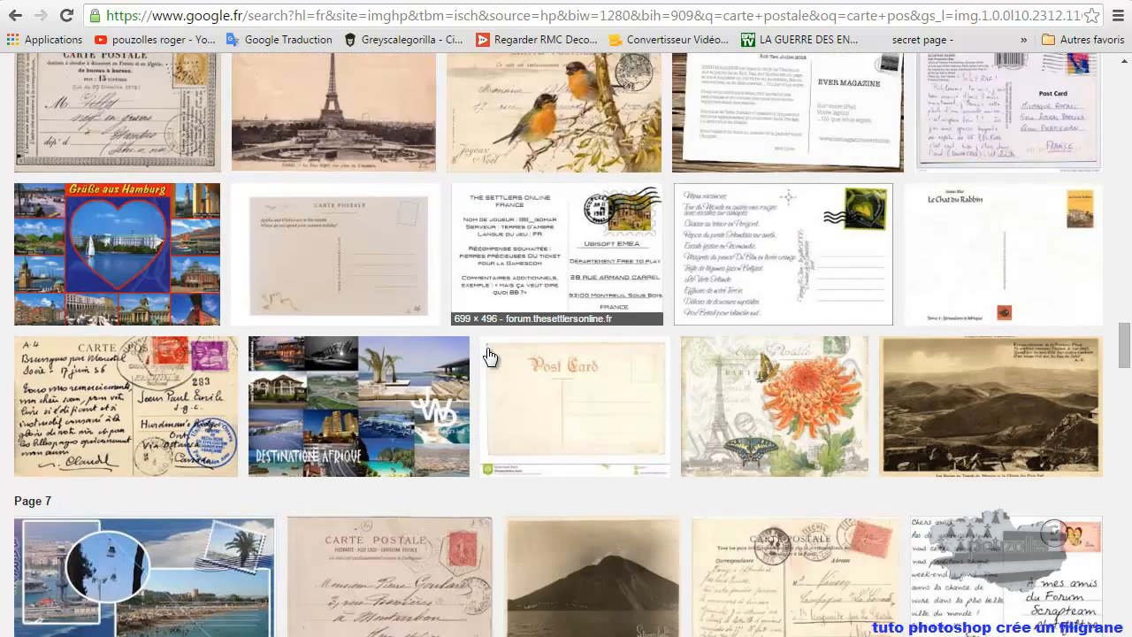
scroll(489, 354, down, 2)
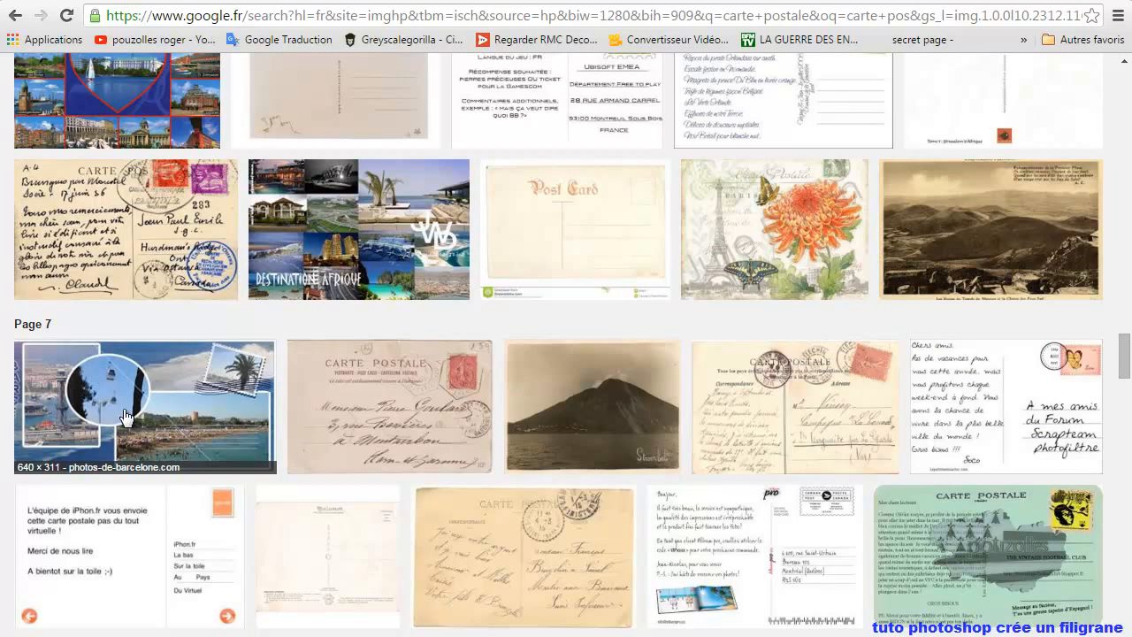
scroll(477, 394, down, 4)
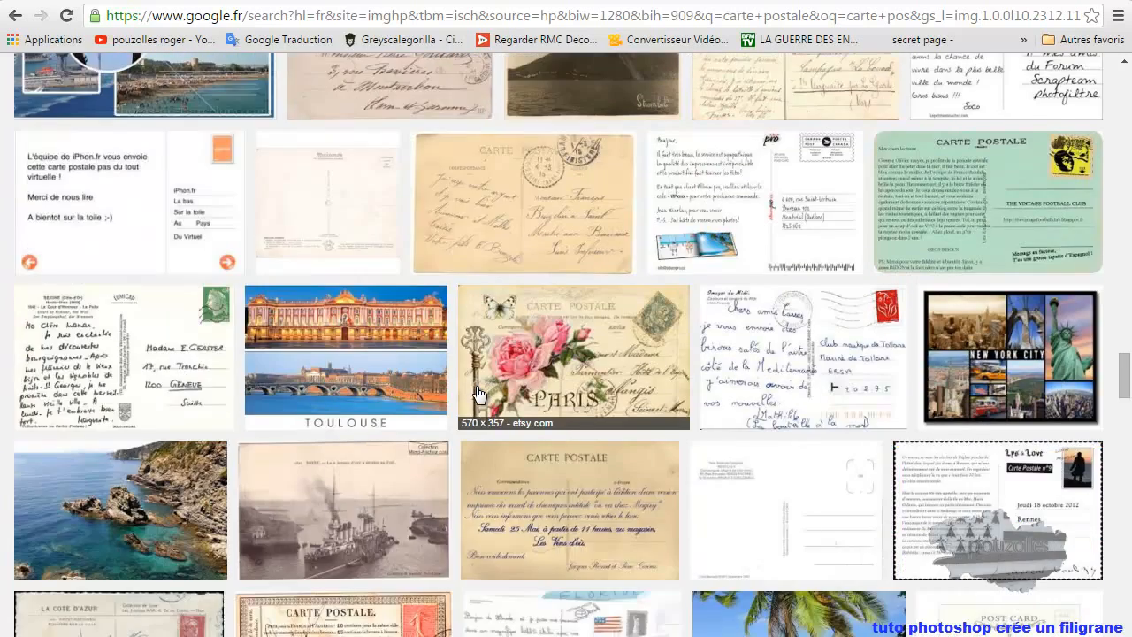
scroll(477, 394, down, 4)
scroll(477, 394, down, 3)
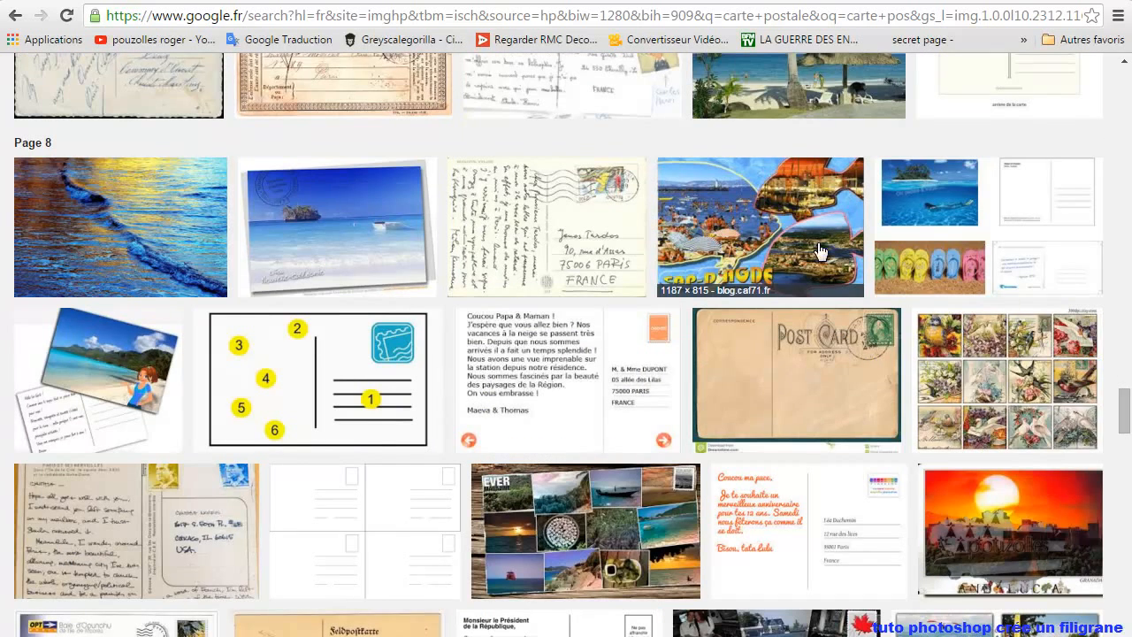
scroll(489, 327, down, 10)
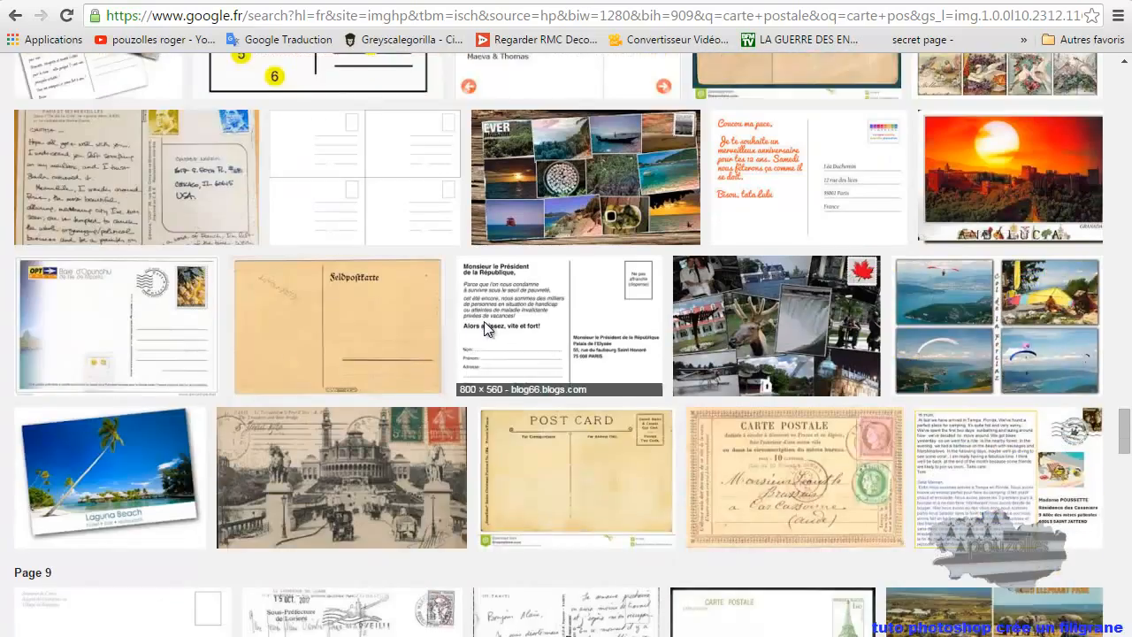
scroll(449, 331, down, 6)
scroll(436, 358, down, 8)
scroll(435, 358, up, 15)
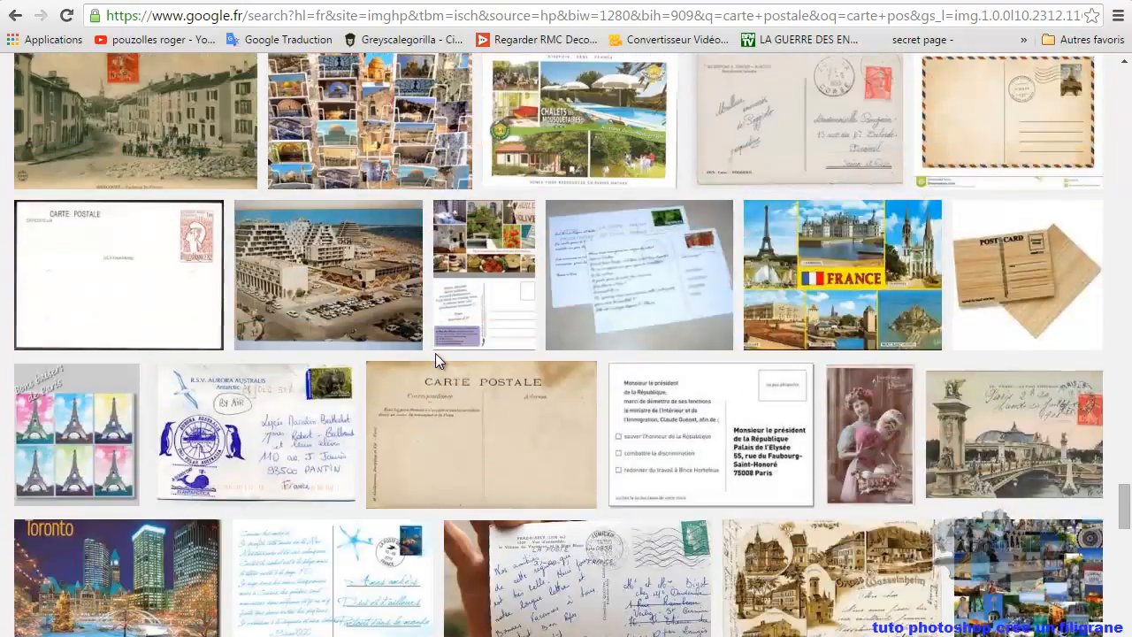
scroll(435, 358, up, 20)
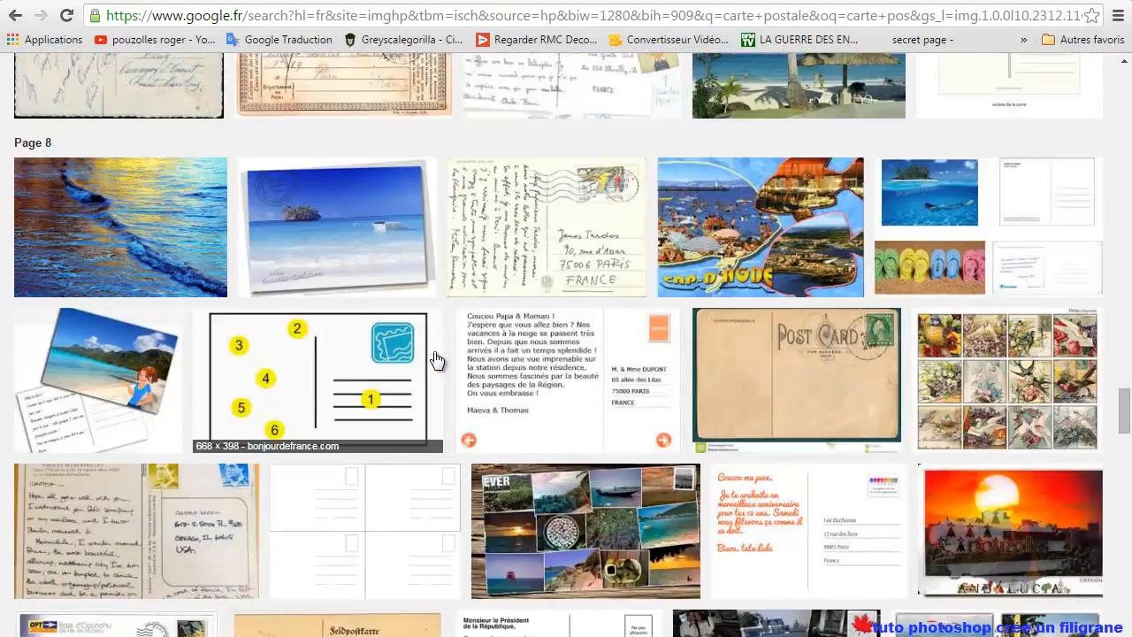
scroll(434, 356, down, 4)
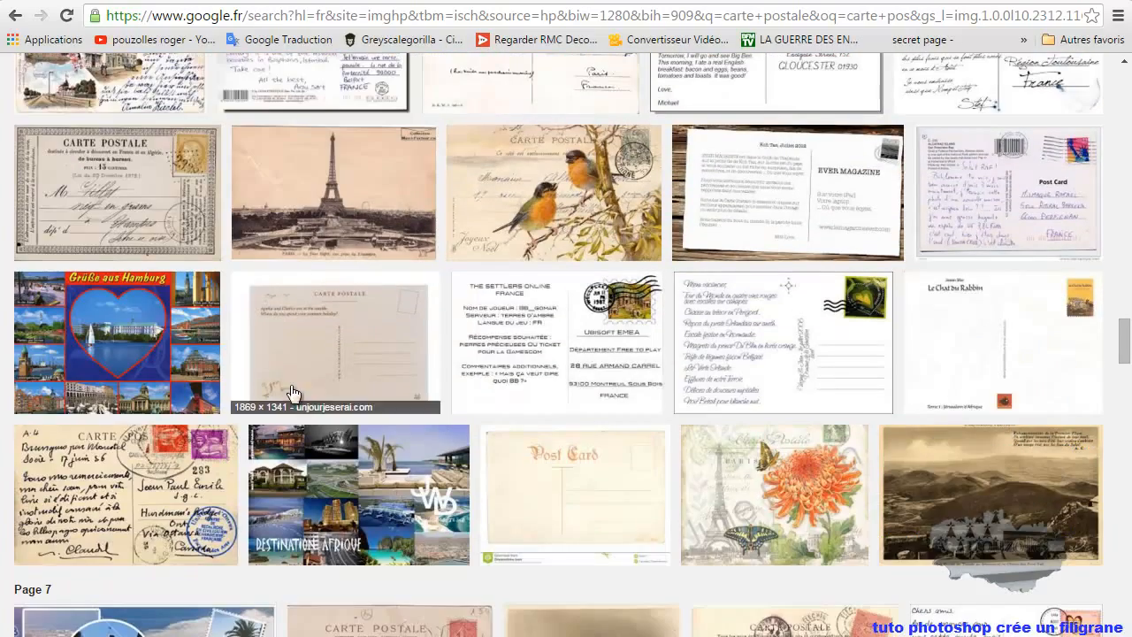
scroll(452, 352, up, 1)
scroll(452, 352, up, 10)
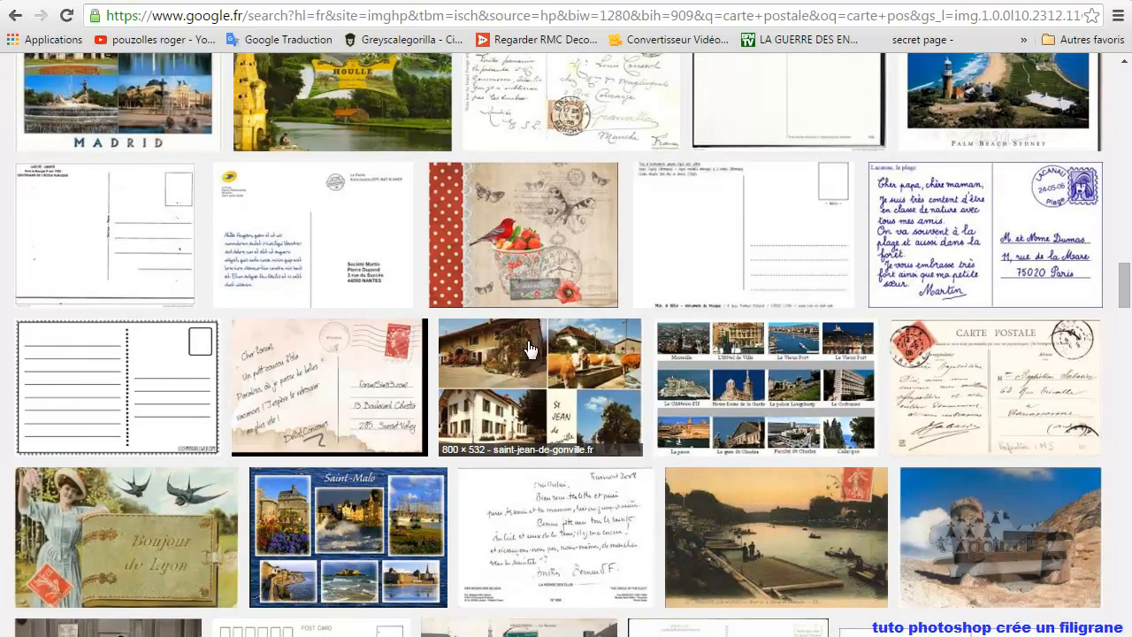
scroll(543, 390, up, 10)
scroll(541, 391, up, 10)
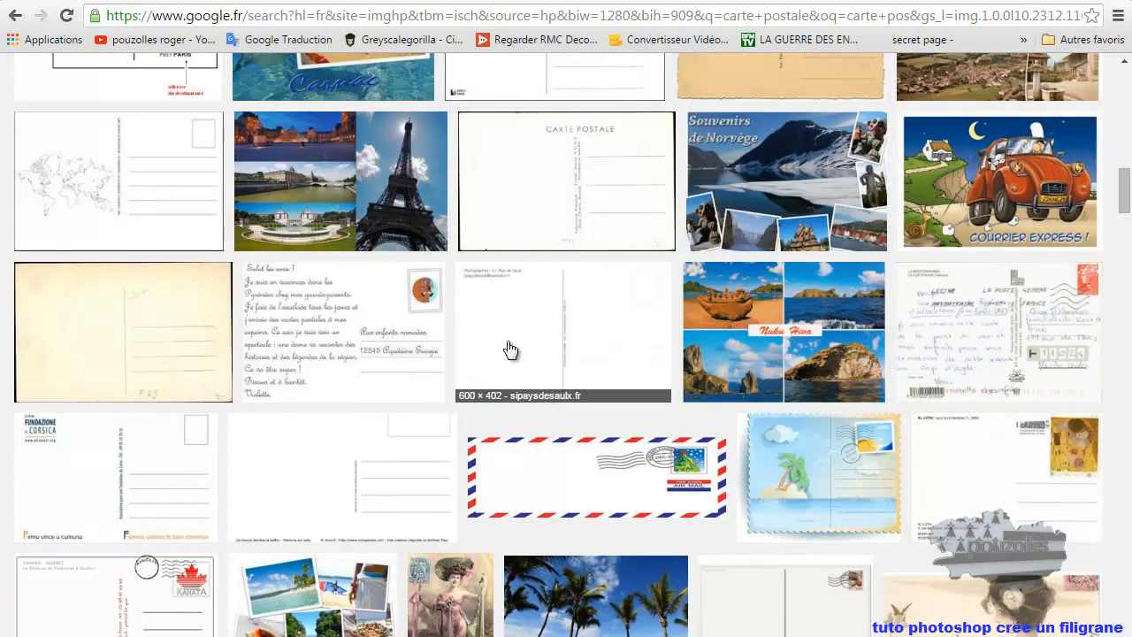
scroll(528, 352, up, 15)
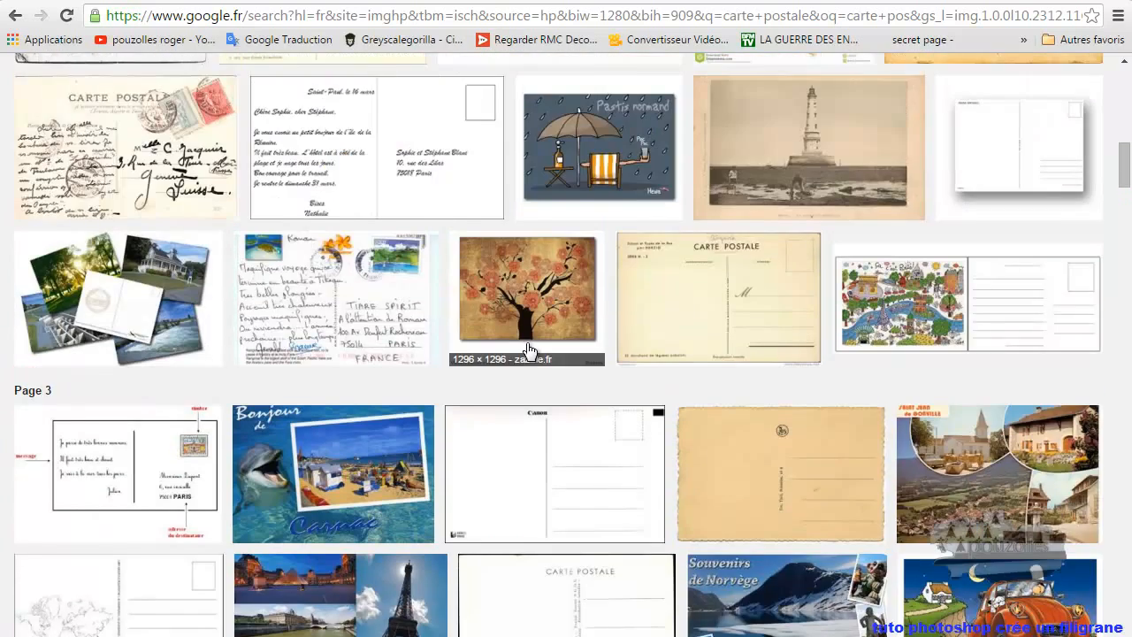
scroll(528, 354, up, 15)
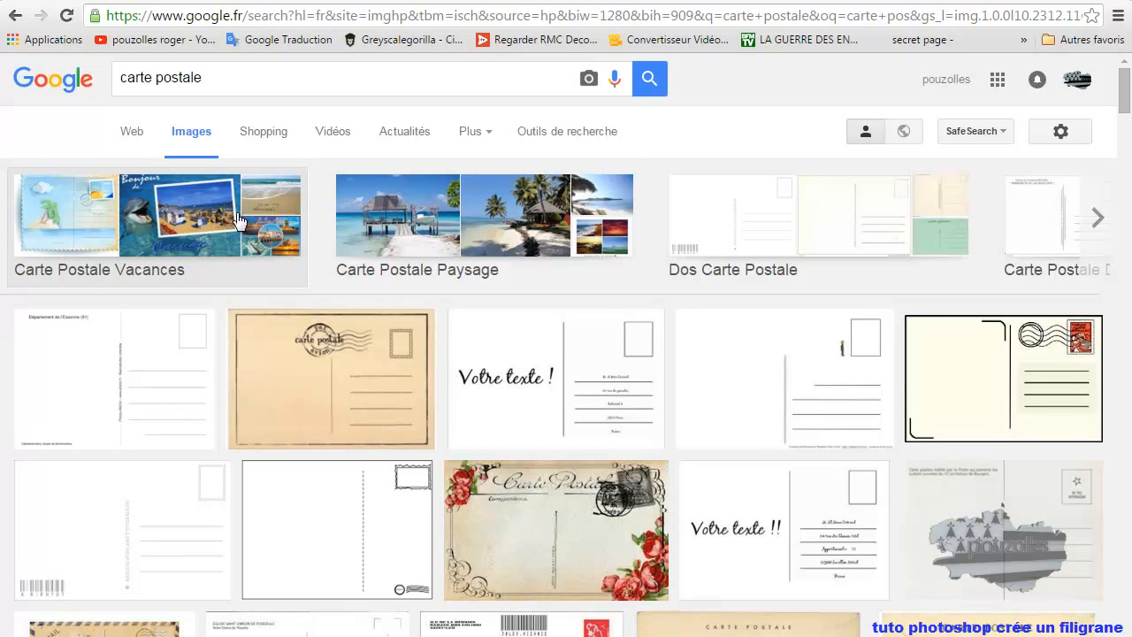
Step: Narrow the image search to "Carte Postale Paysage" and look through the landscape postcard results
click(540, 230)
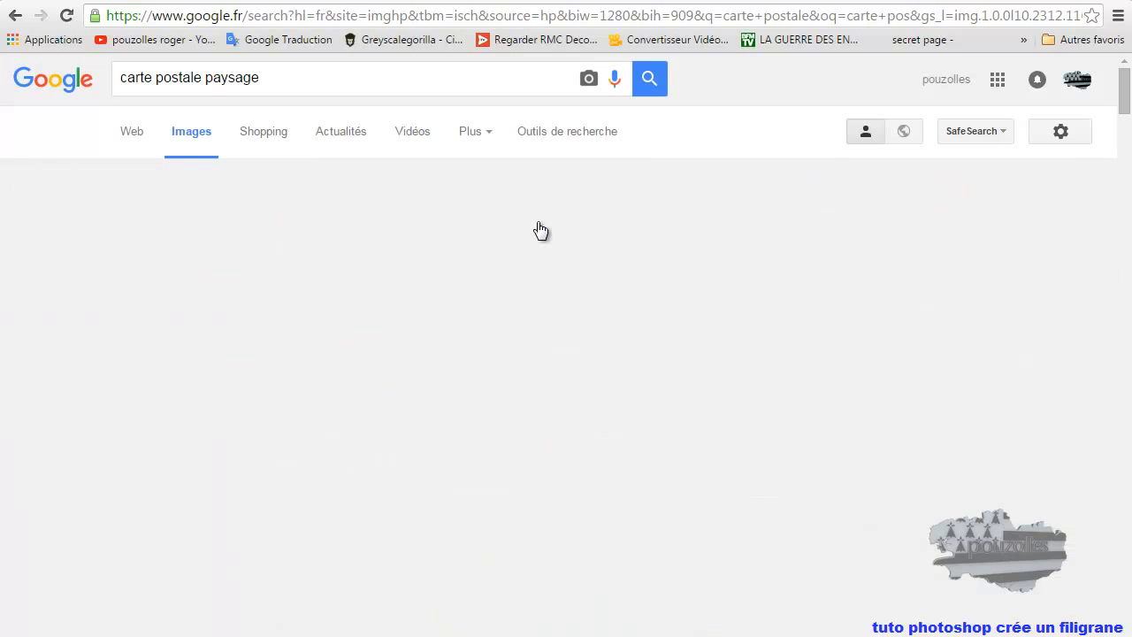
scroll(133, 411, down, 4)
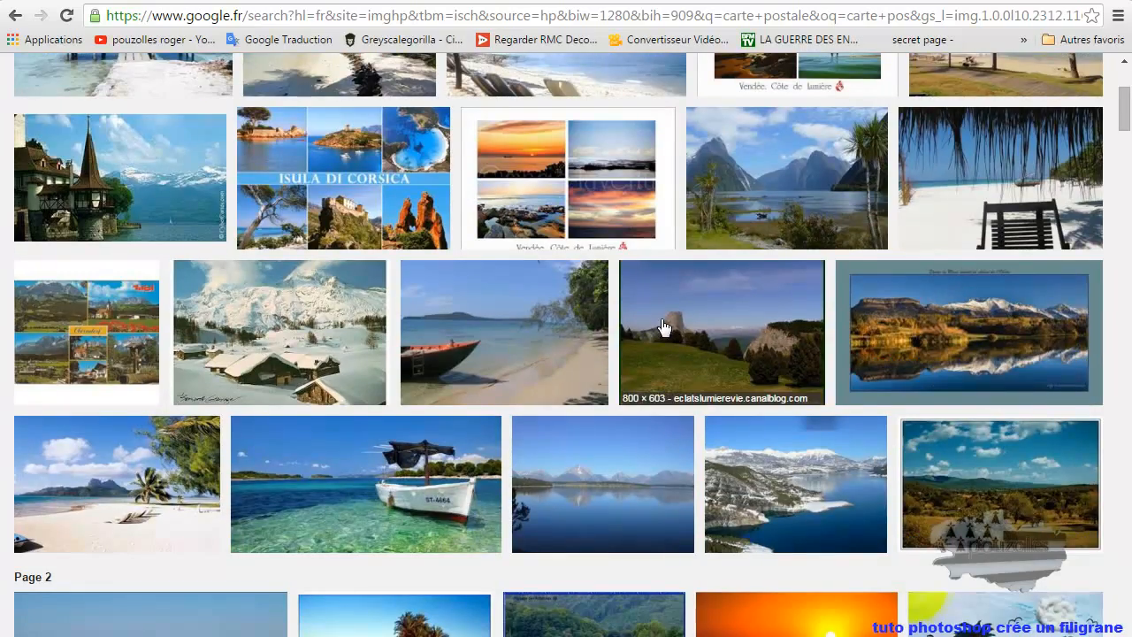
scroll(663, 328, down, 5)
scroll(665, 330, down, 5)
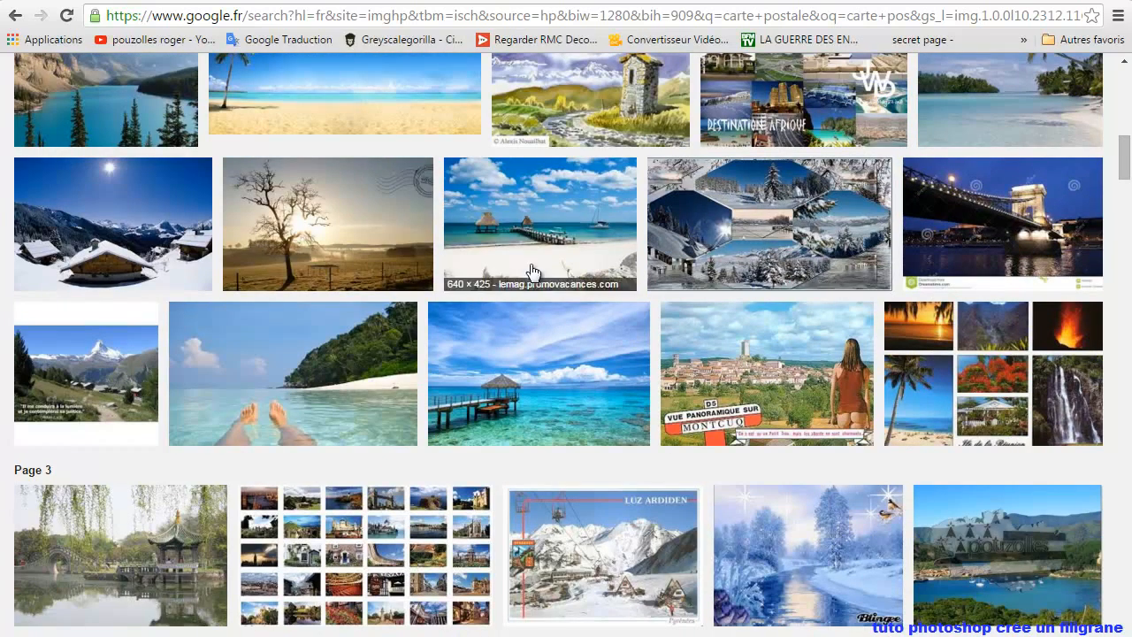
scroll(500, 333, down, 8)
scroll(499, 333, down, 10)
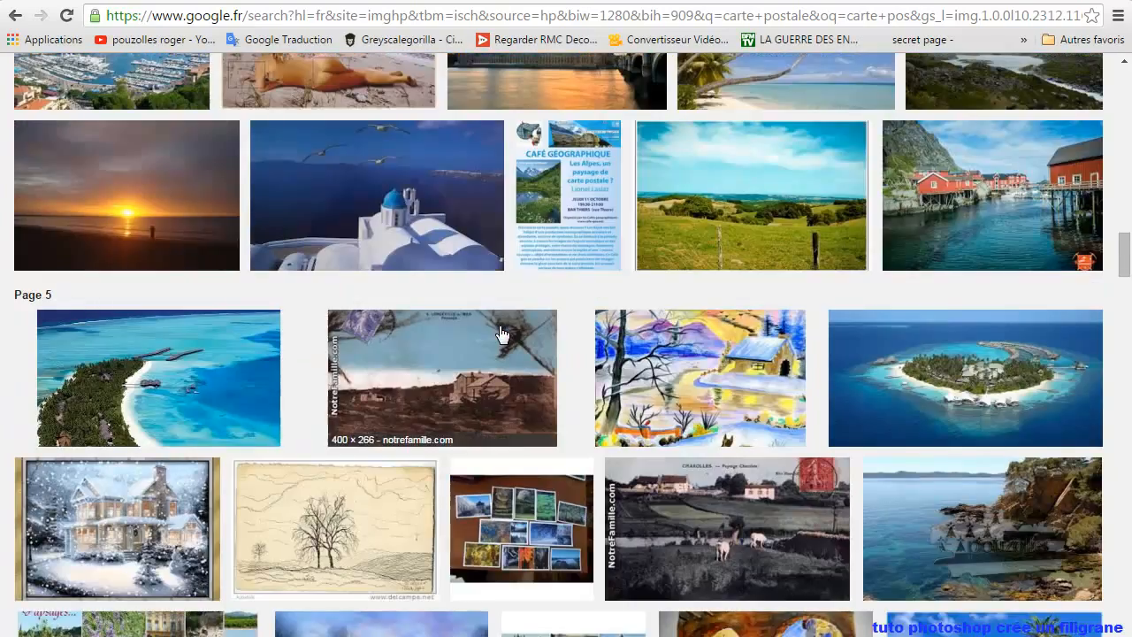
scroll(499, 334, up, 1)
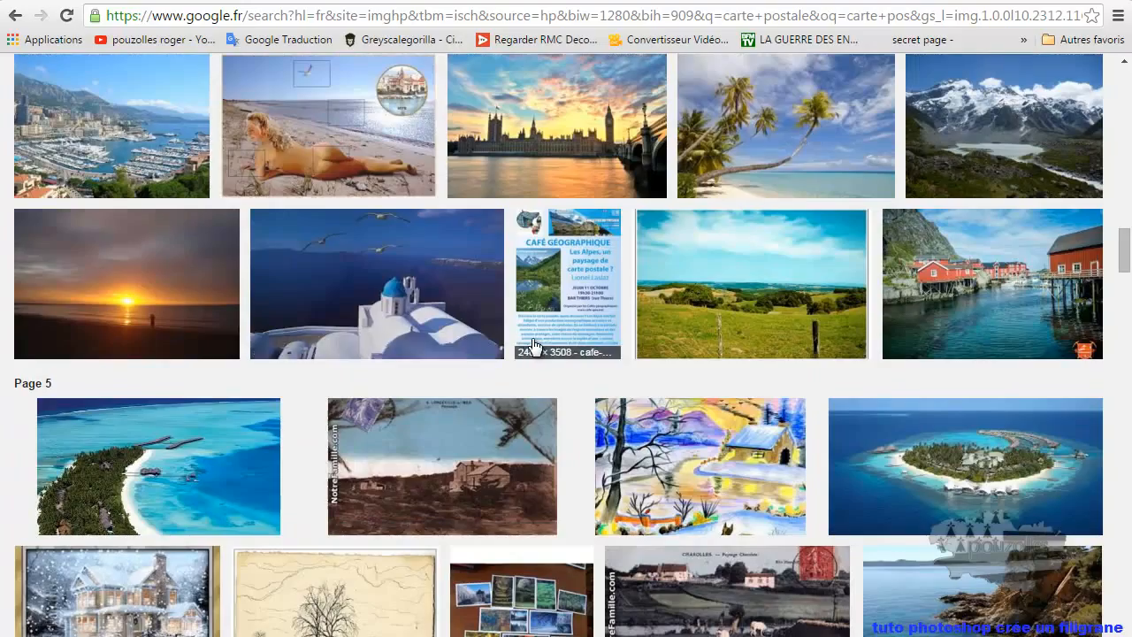
scroll(533, 345, up, 1)
scroll(532, 339, down, 4)
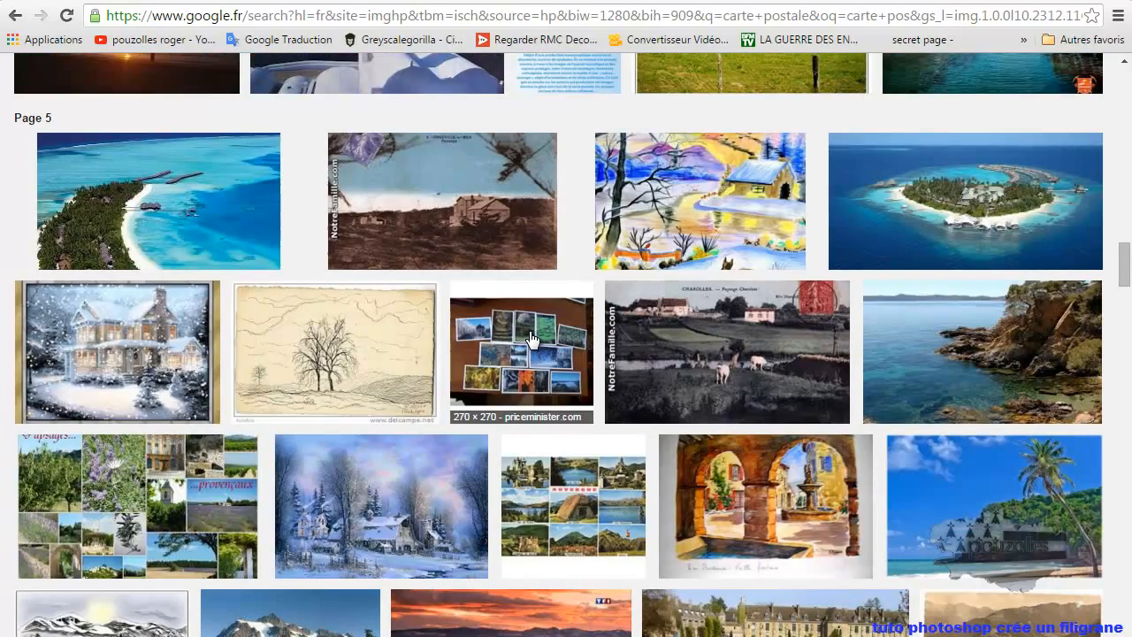
scroll(563, 358, down, 4)
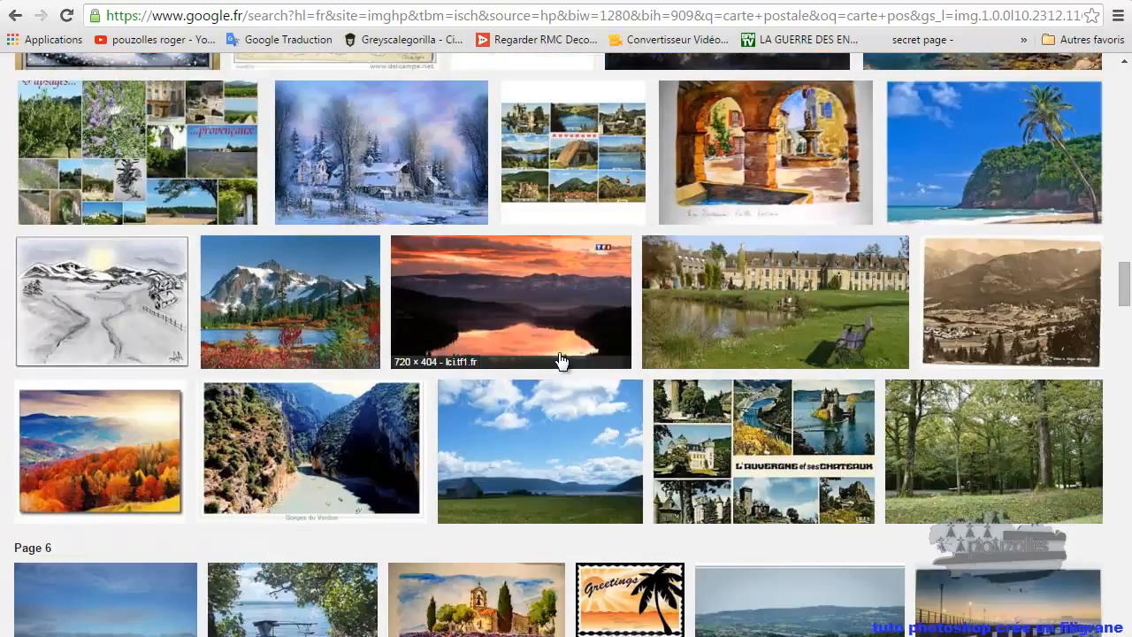
scroll(563, 358, down, 7)
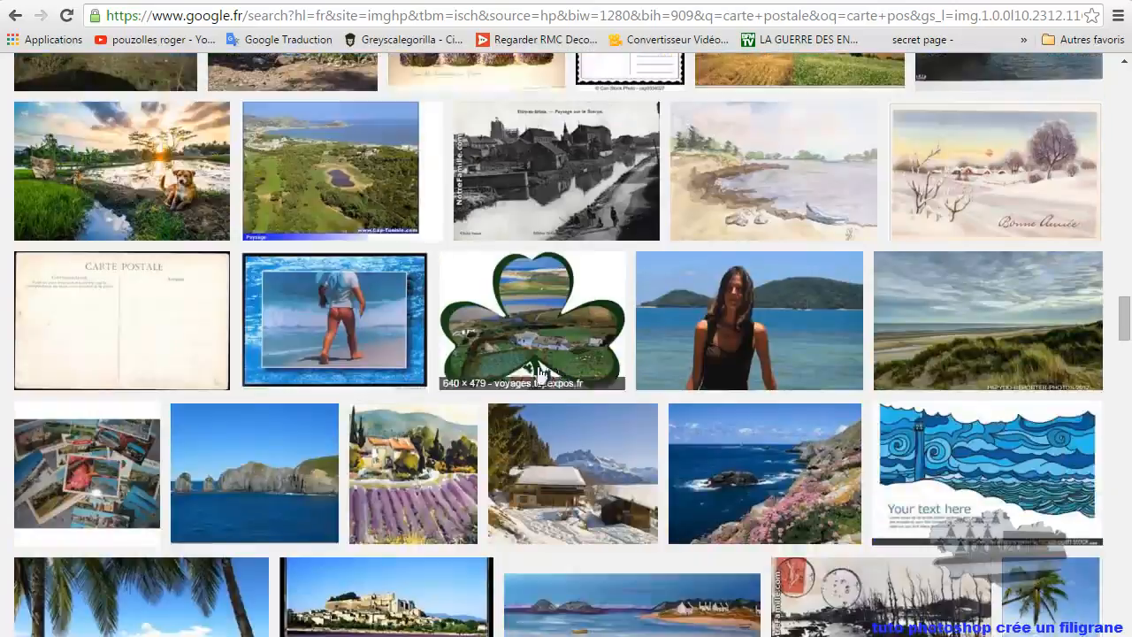
scroll(411, 338, down, 3)
scroll(399, 338, down, 1)
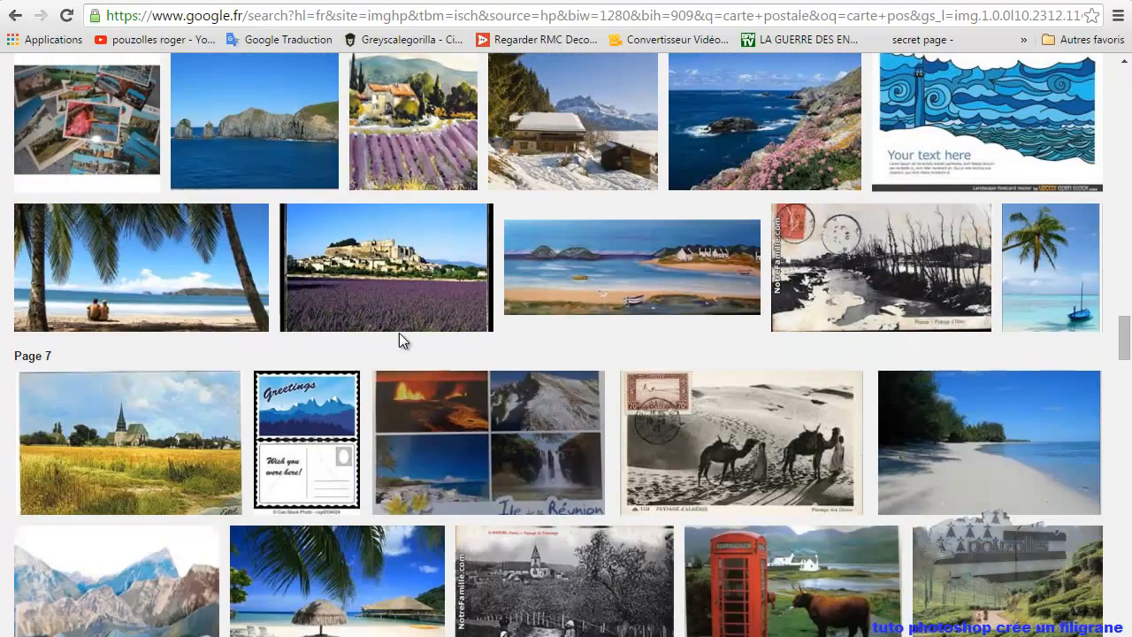
scroll(399, 336, down, 4)
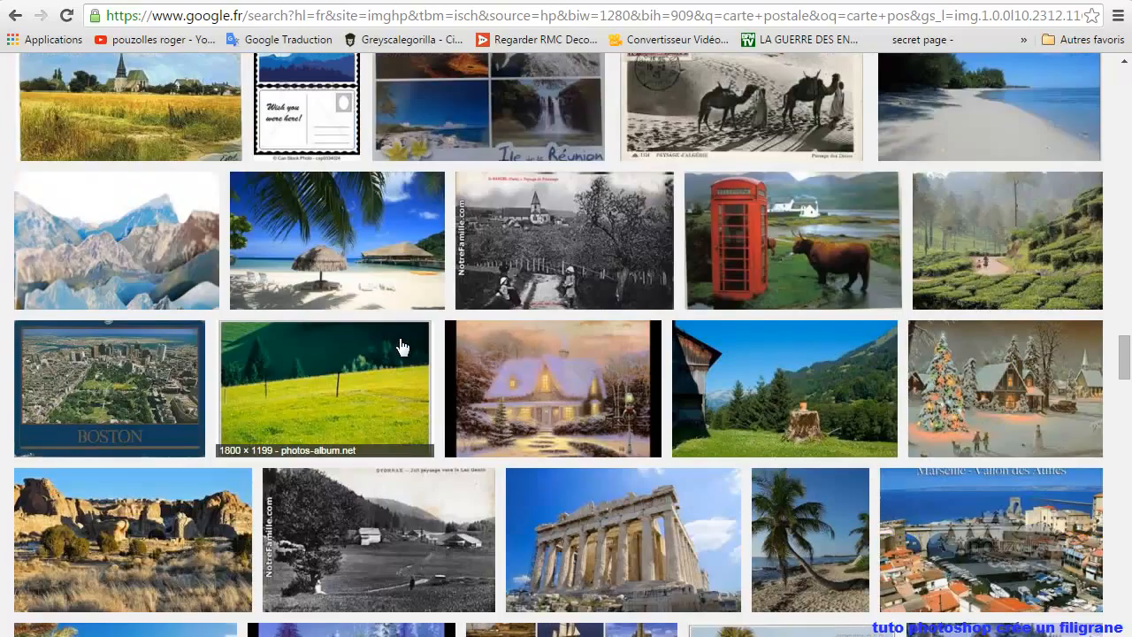
scroll(412, 345, up, 8)
scroll(452, 323, up, 1)
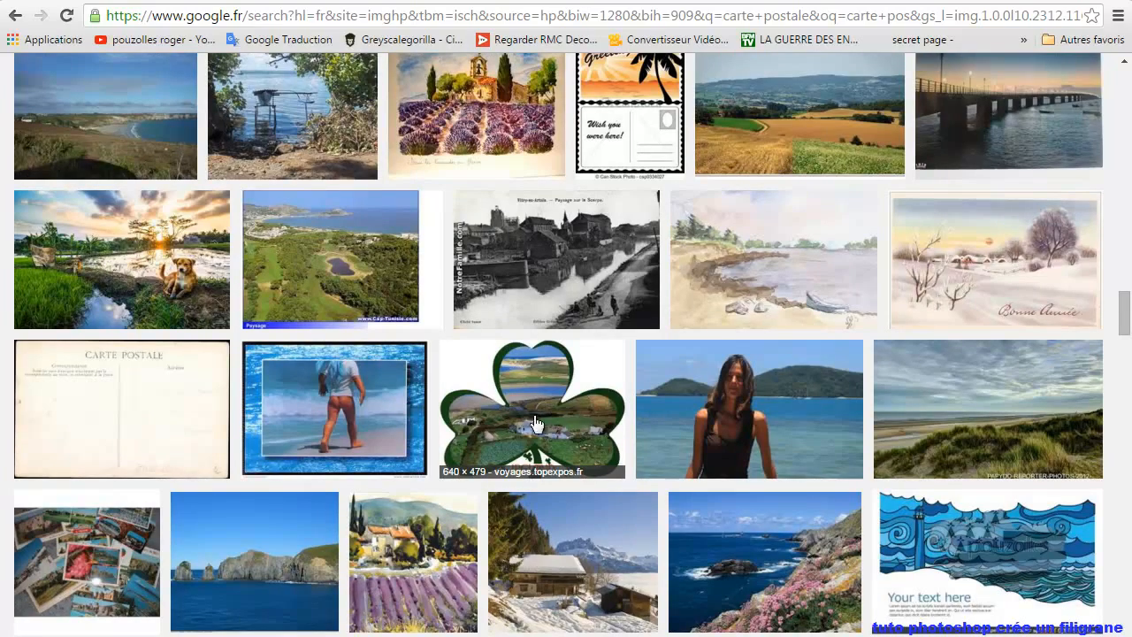
scroll(531, 380, down, 10)
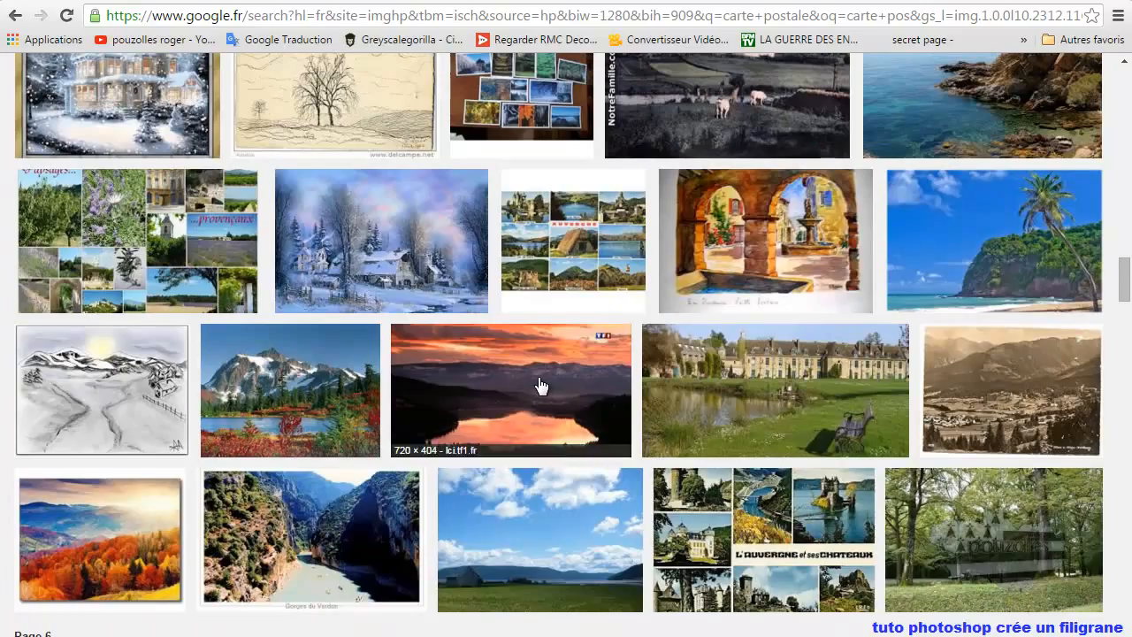
scroll(516, 383, up, 5)
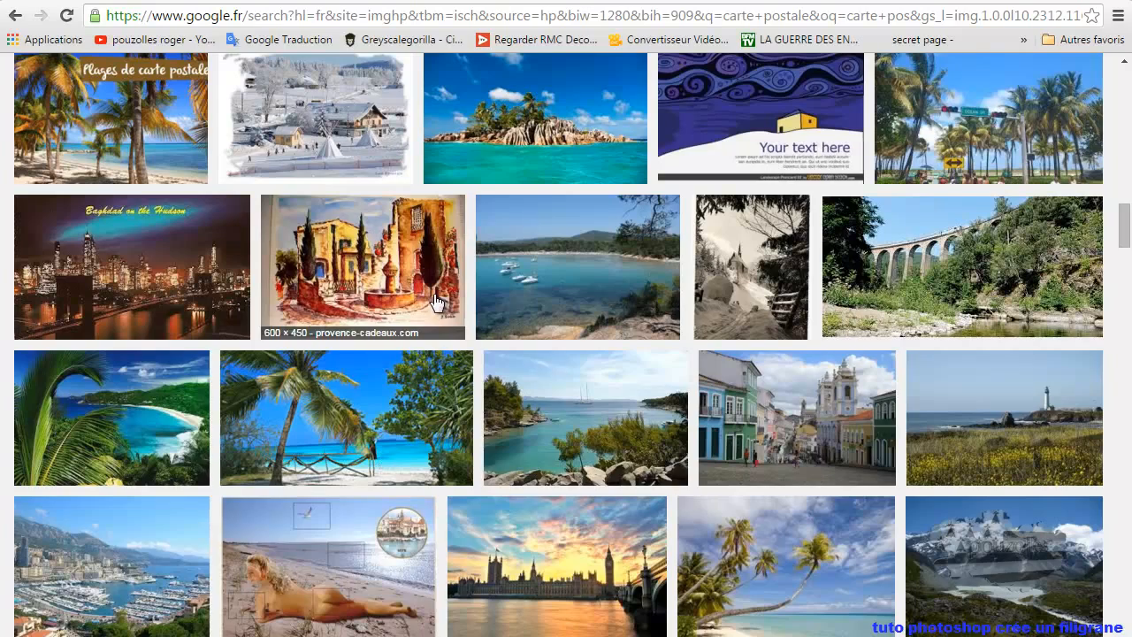
scroll(493, 385, up, 6)
scroll(490, 381, up, 5)
scroll(491, 389, up, 5)
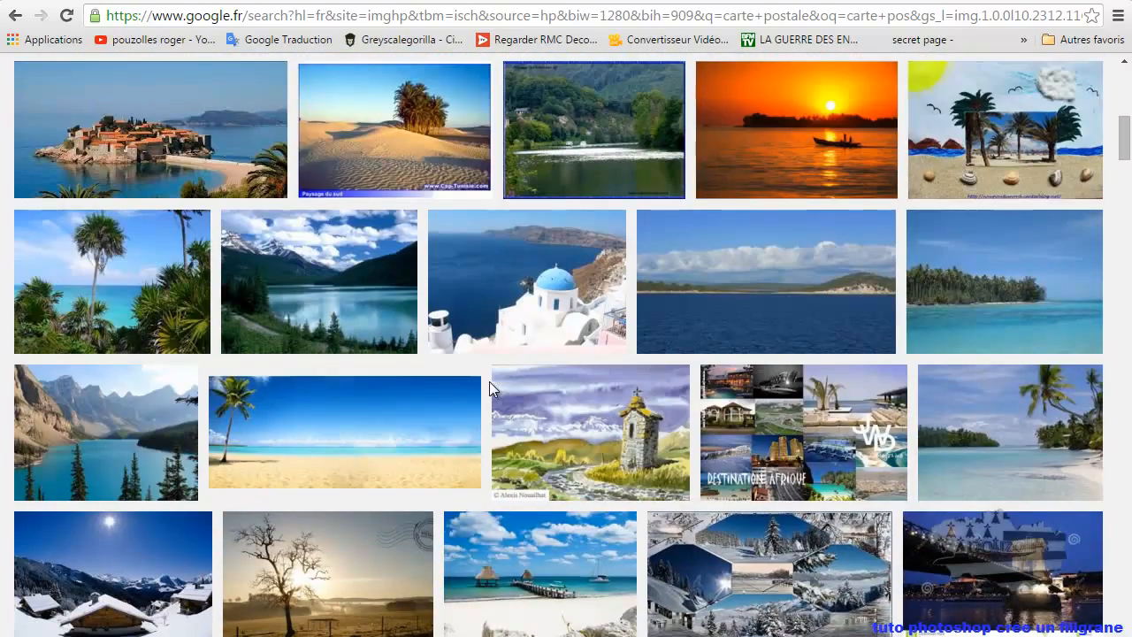
scroll(489, 381, down, 1)
scroll(490, 382, down, 1)
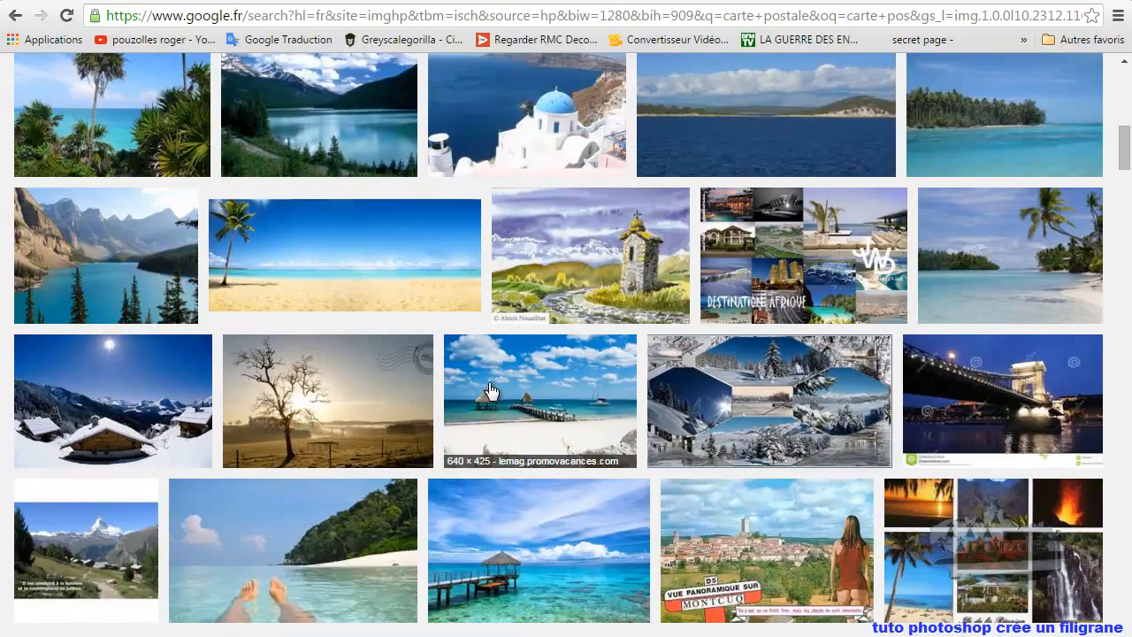
scroll(492, 390, up, 15)
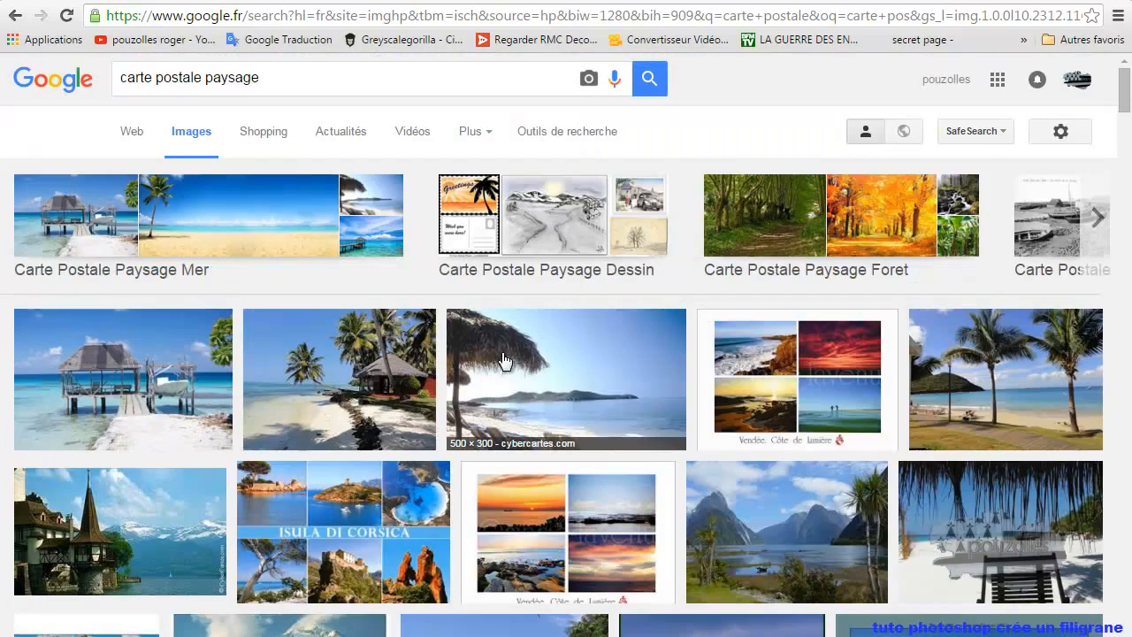